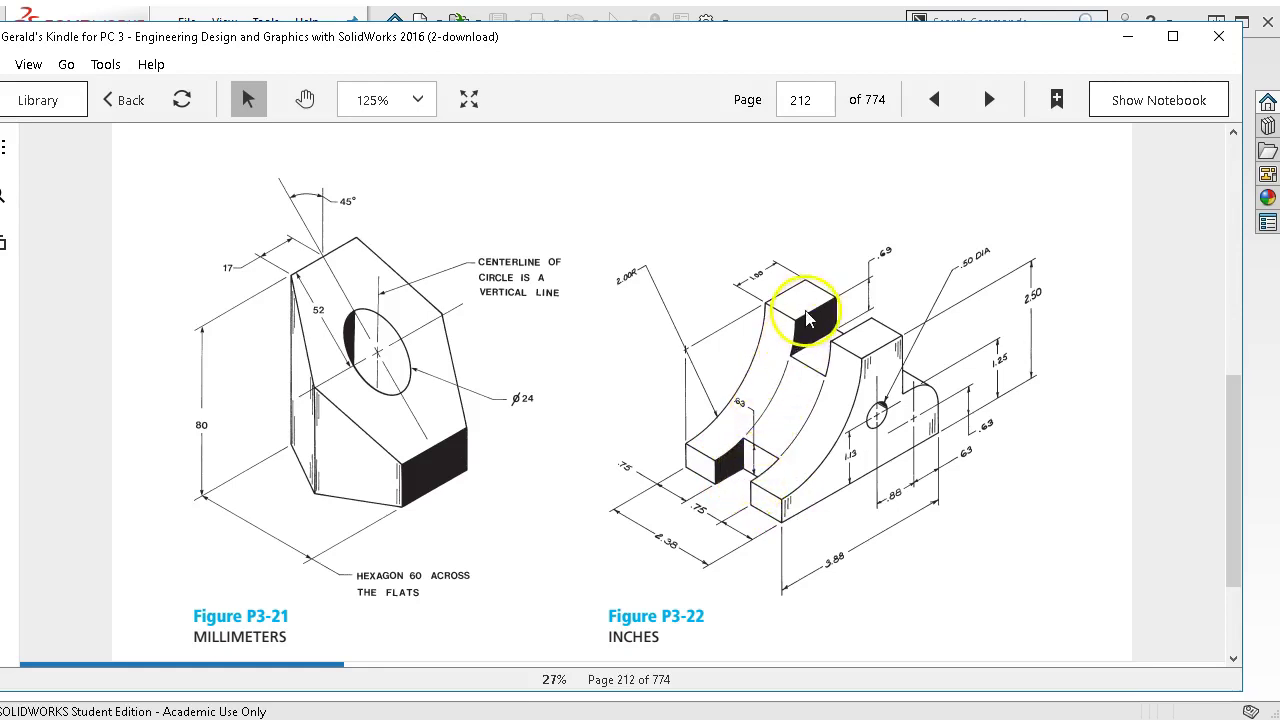
Step: Move the reference drawing of Figure P3-22 out of the way and create a new part document
drag(713, 41, 1279, 280)
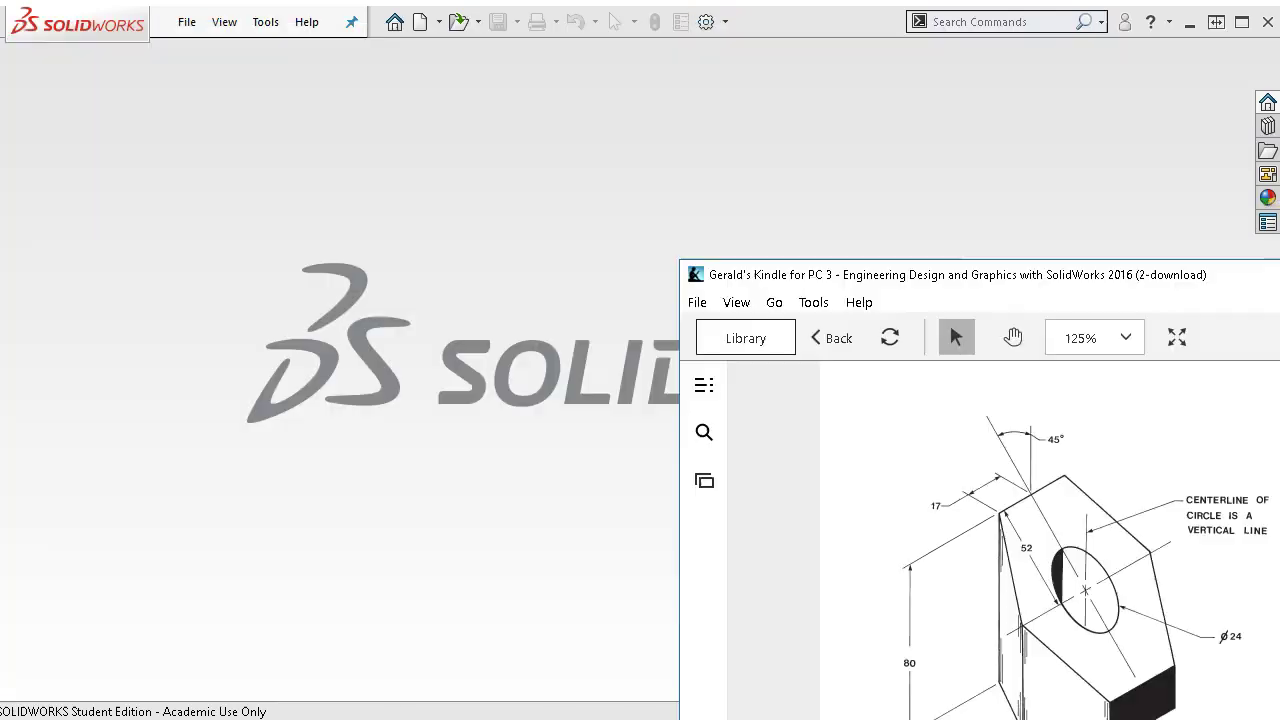
click(778, 212)
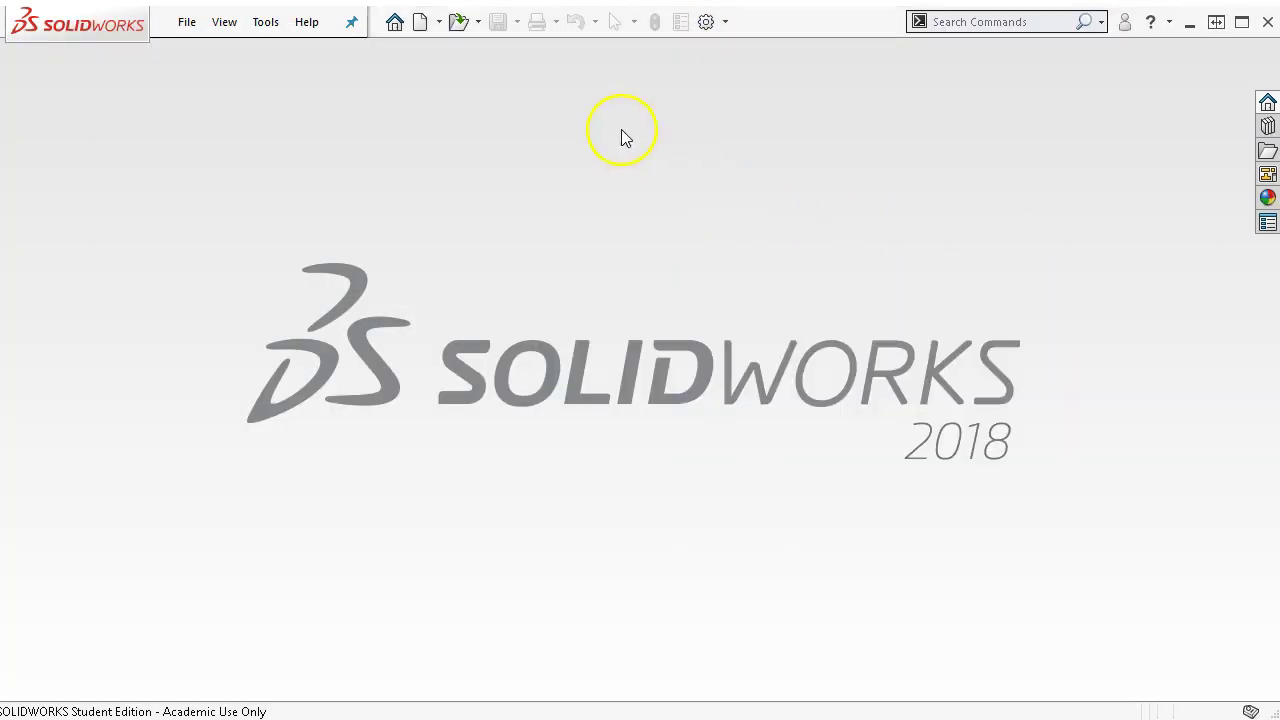
click(421, 22)
double_click(421, 205)
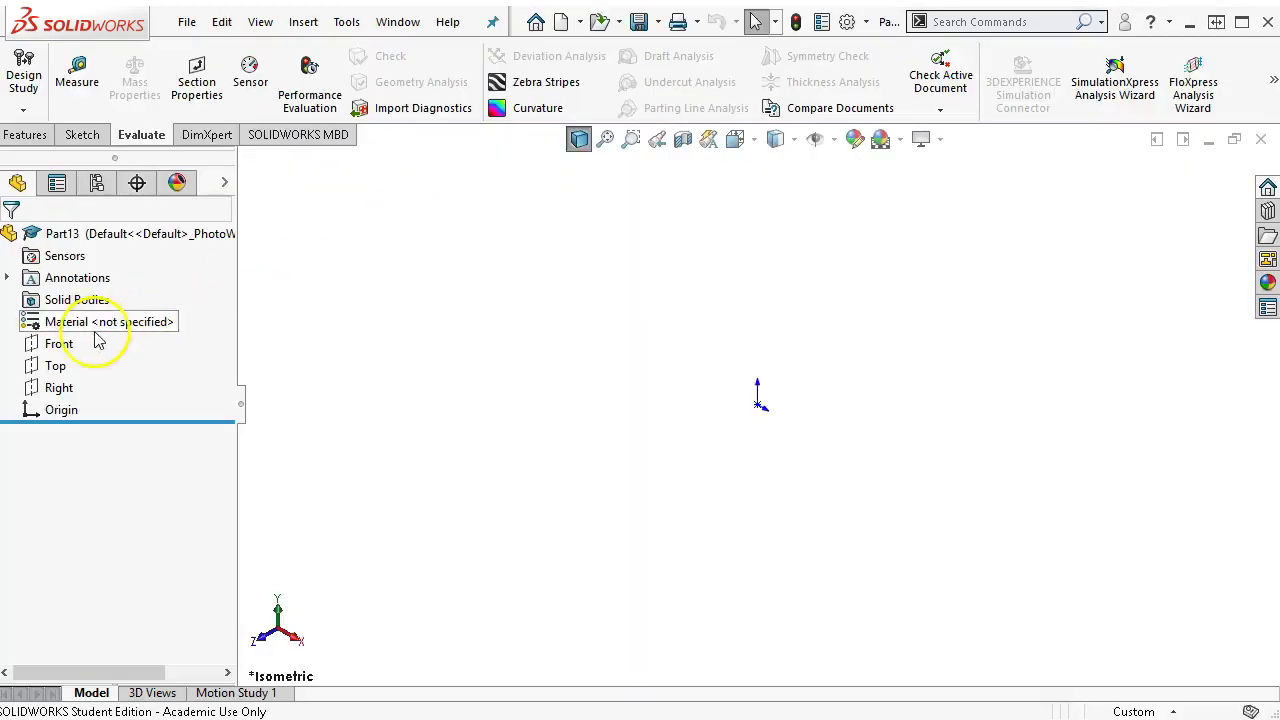
Step: Start a sketch on the Front plane and draw a corner rectangle up and right from the origin, about 3.96 in tall
click(66, 345)
click(84, 314)
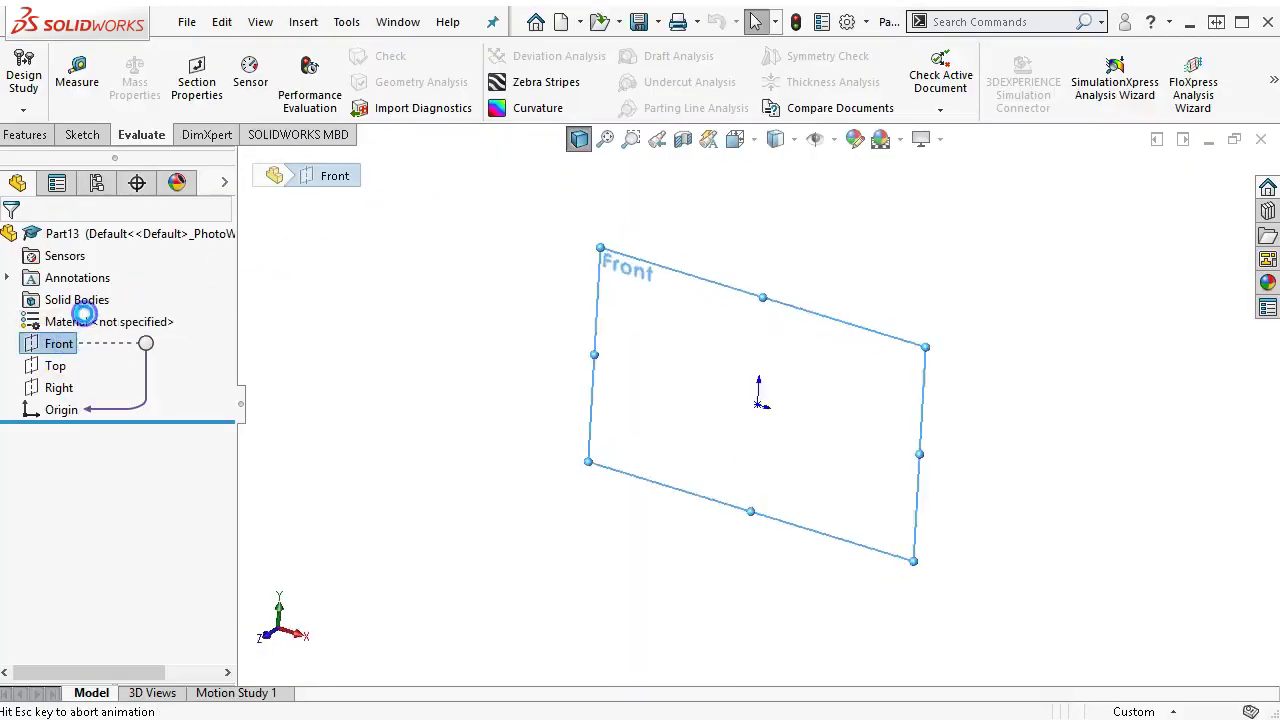
click(128, 83)
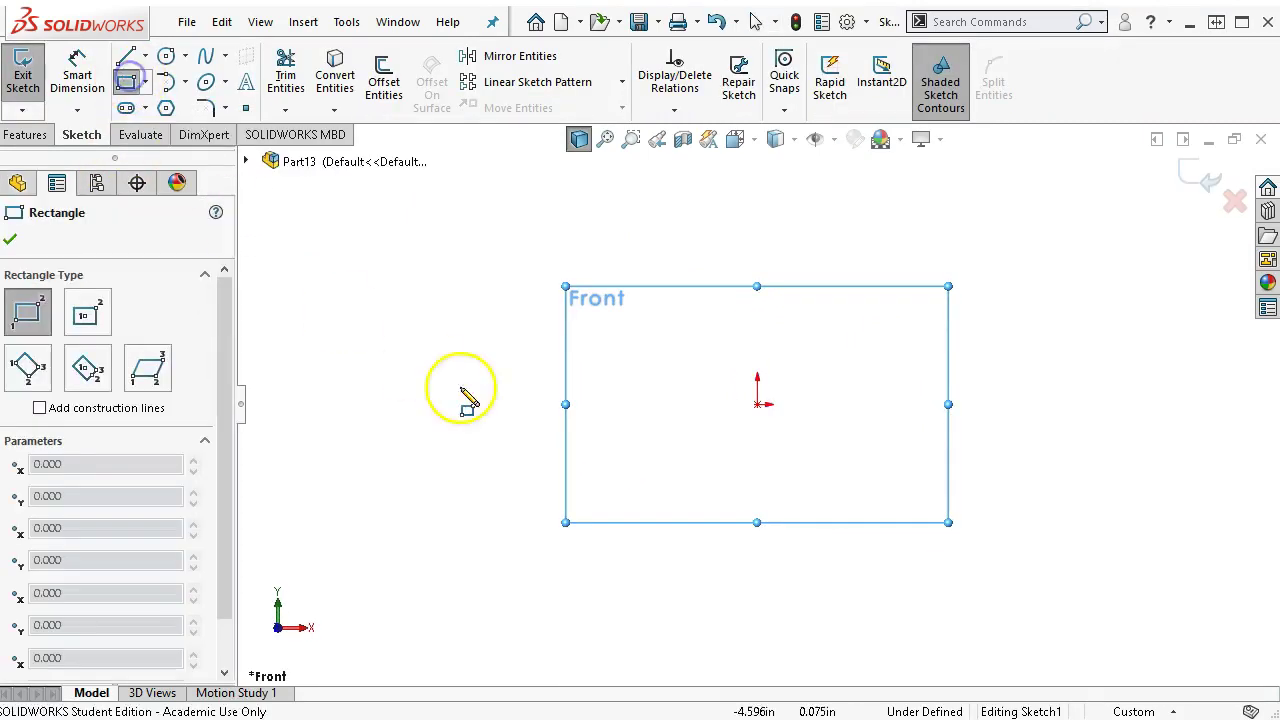
drag(757, 403, 1141, 166)
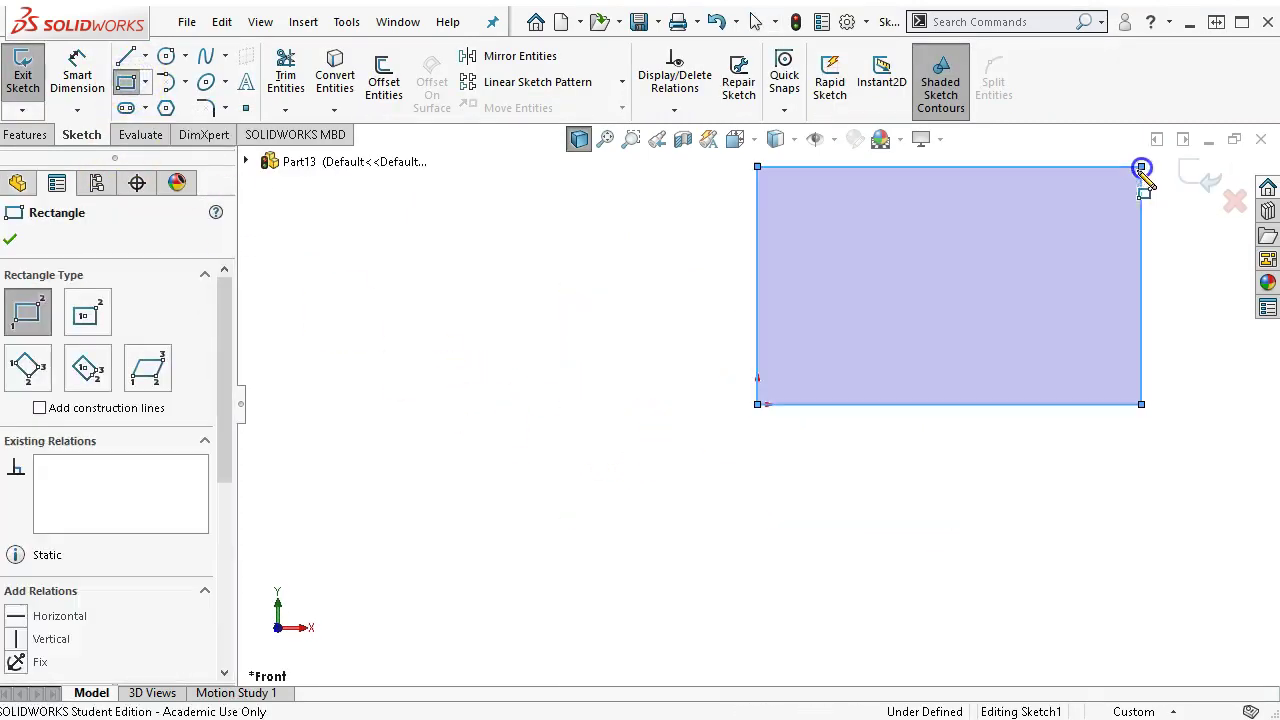
Step: Dimension the left side of the rectangle as 2.5 in
right_click(1065, 208)
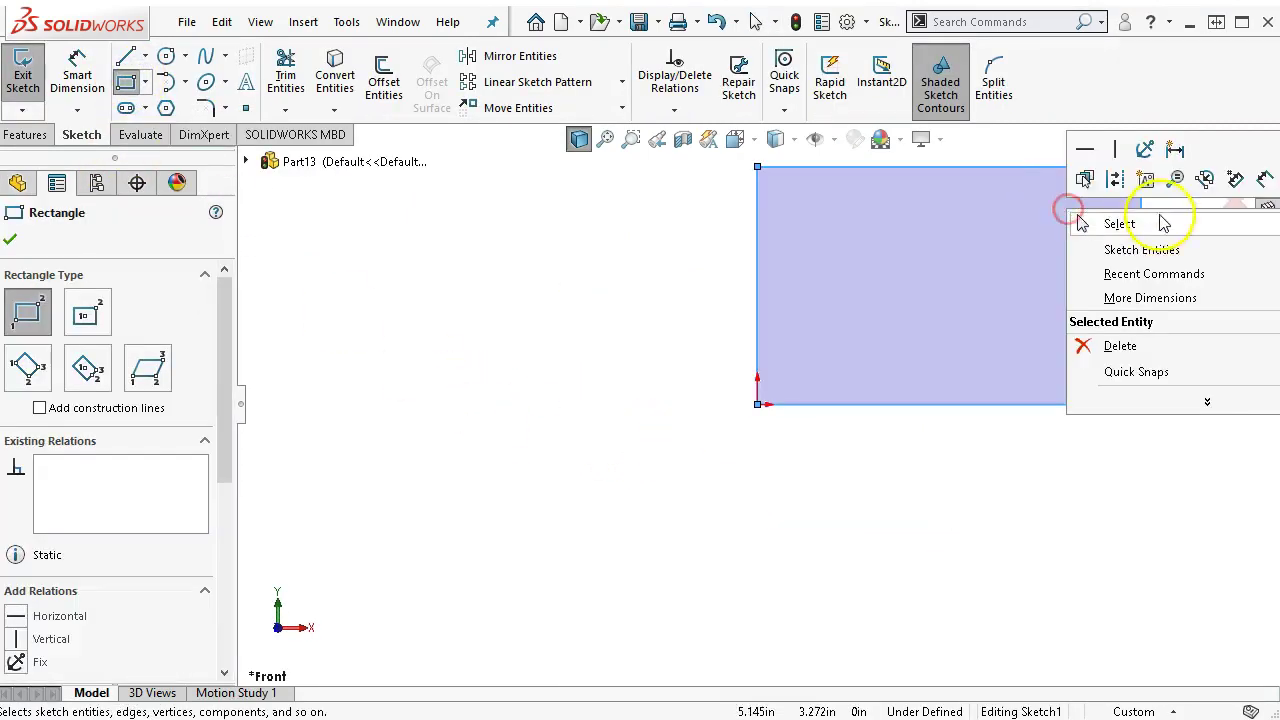
click(1265, 178)
click(758, 290)
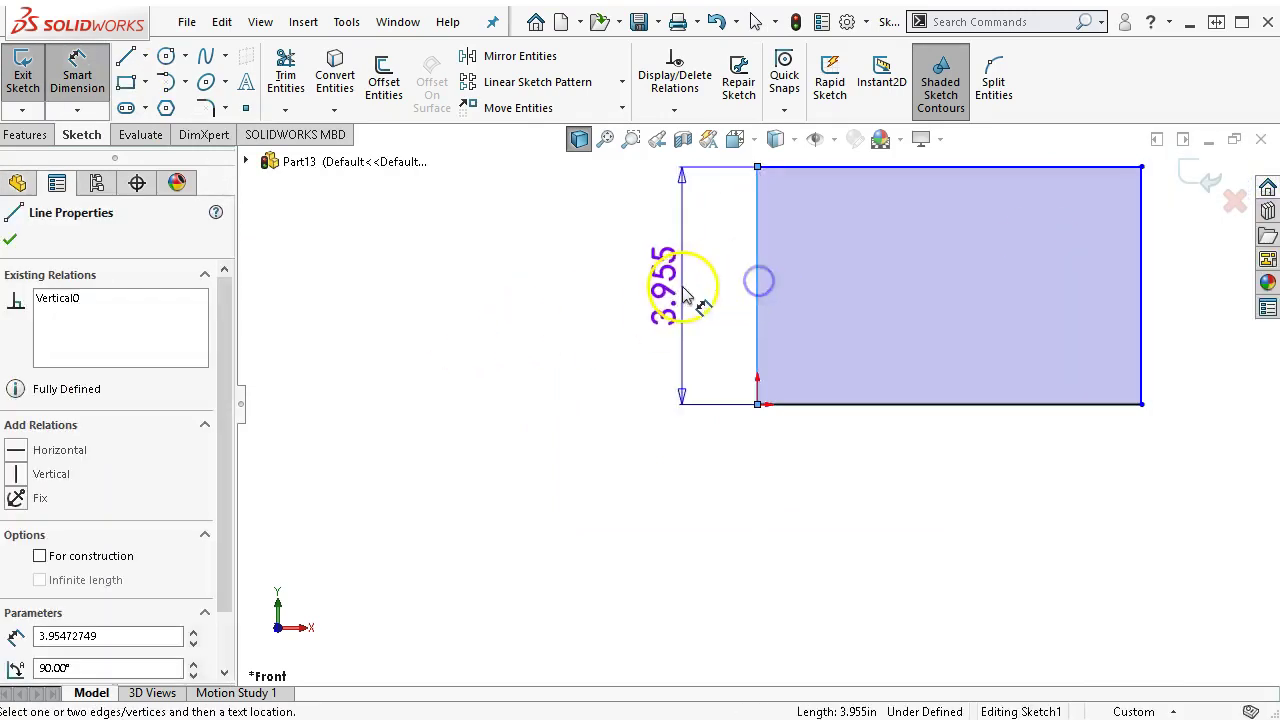
click(682, 288)
text(2.5)
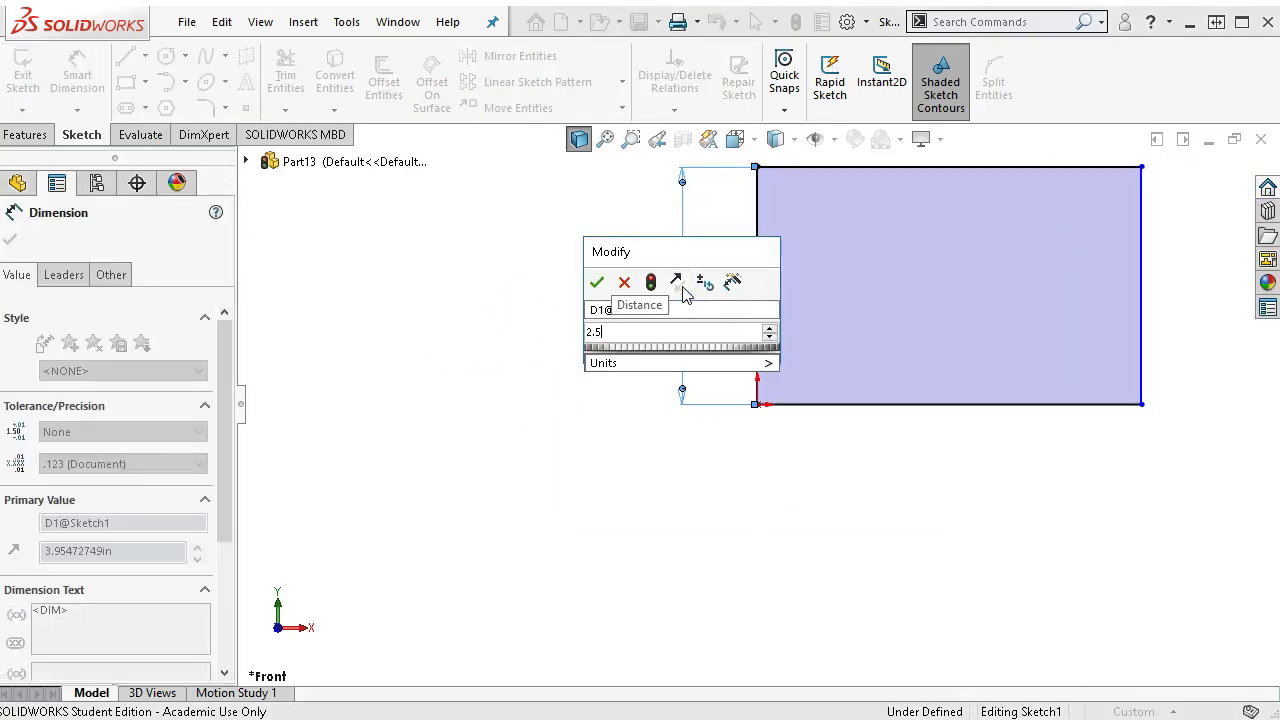
key(Return)
click(746, 332)
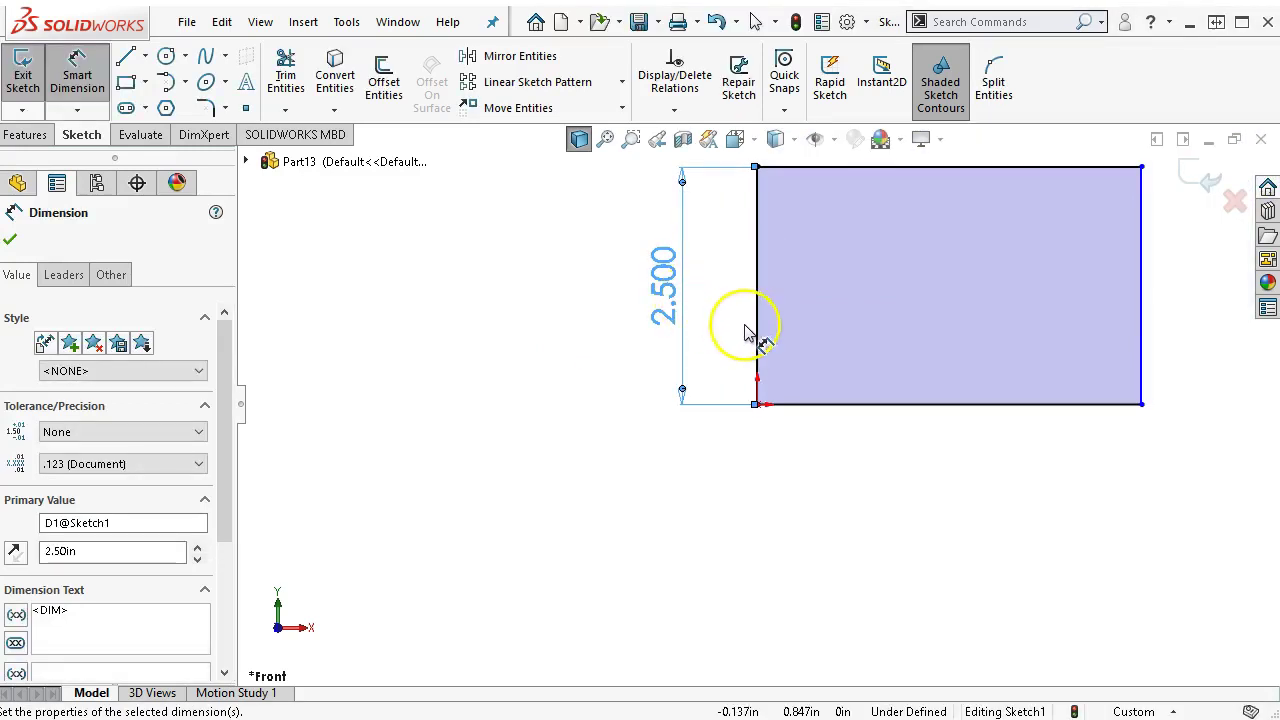
click(765, 325)
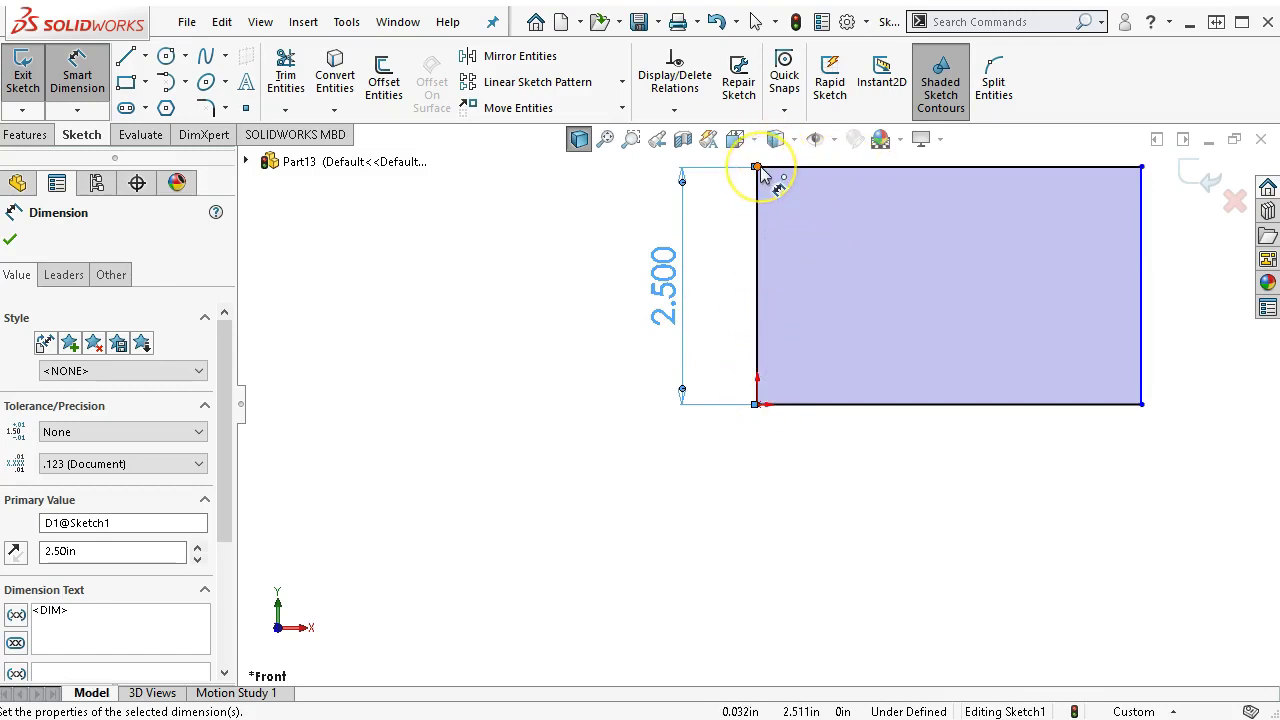
Step: Dimension the bottom side of the rectangle as 3.88 in and finish dimensioning
click(890, 405)
click(909, 506)
text(3.88)
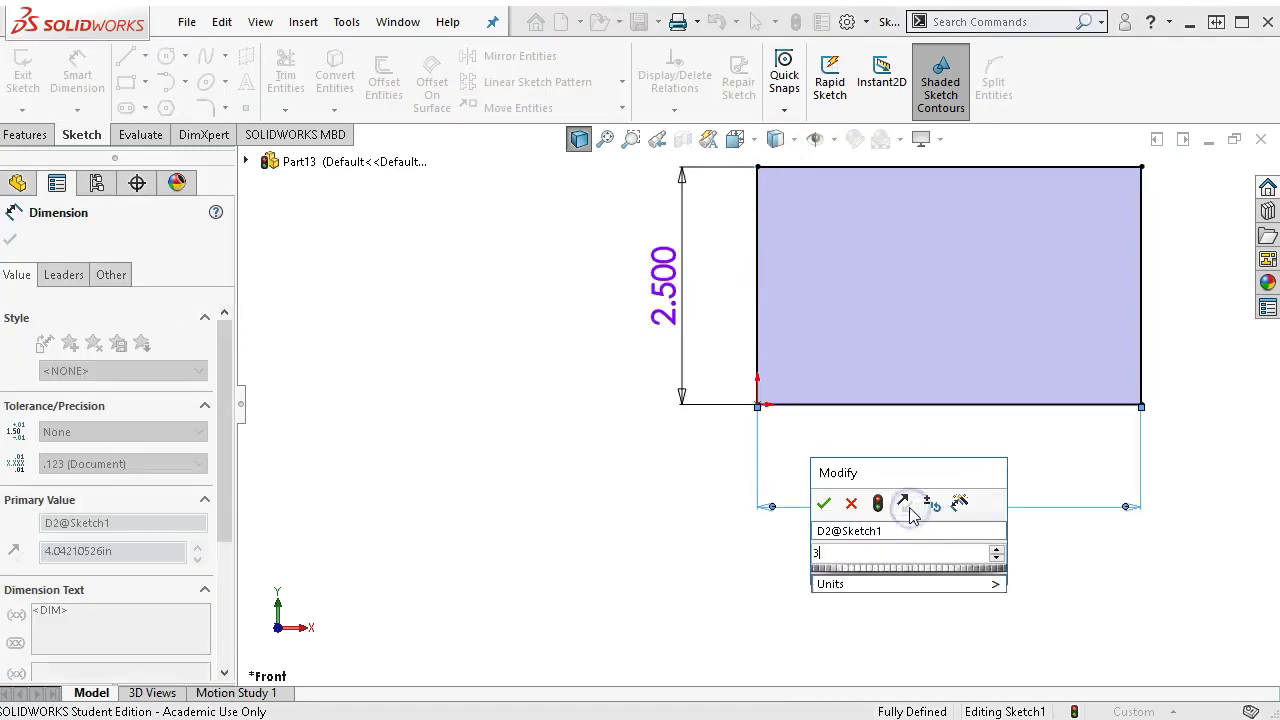
key(Return)
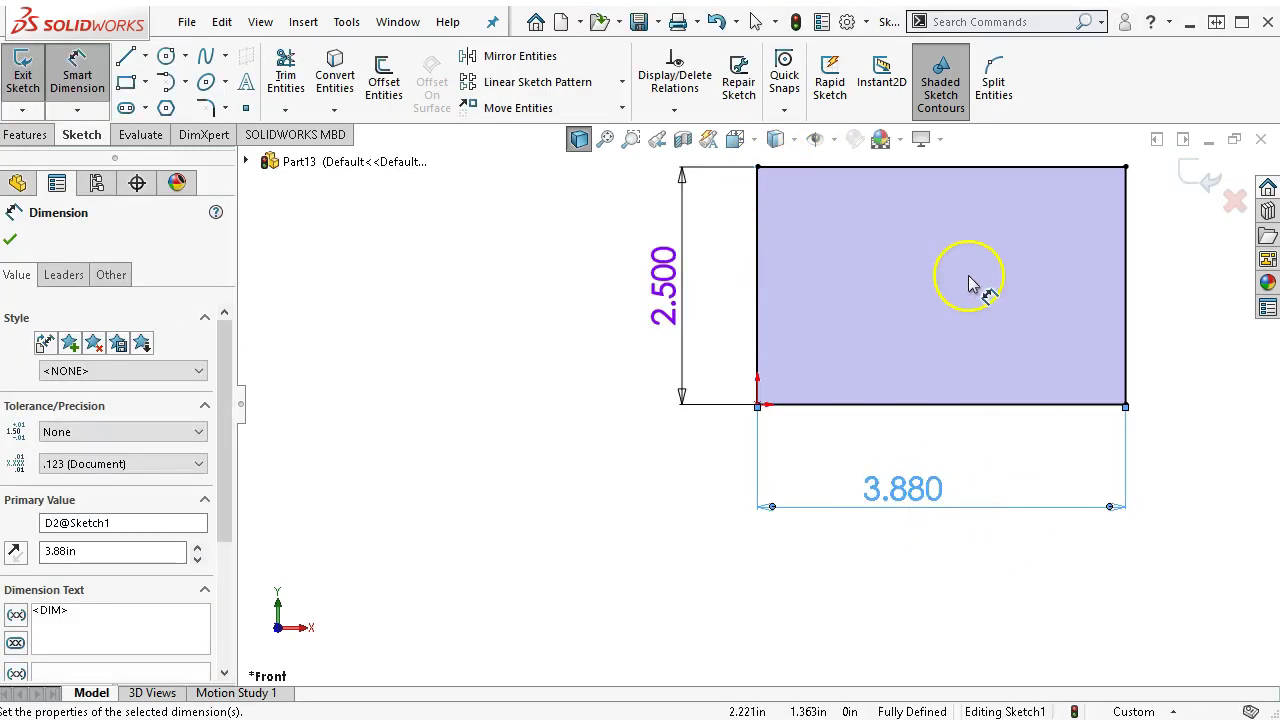
scroll(968, 277, up, 1)
scroll(963, 281, down, 2)
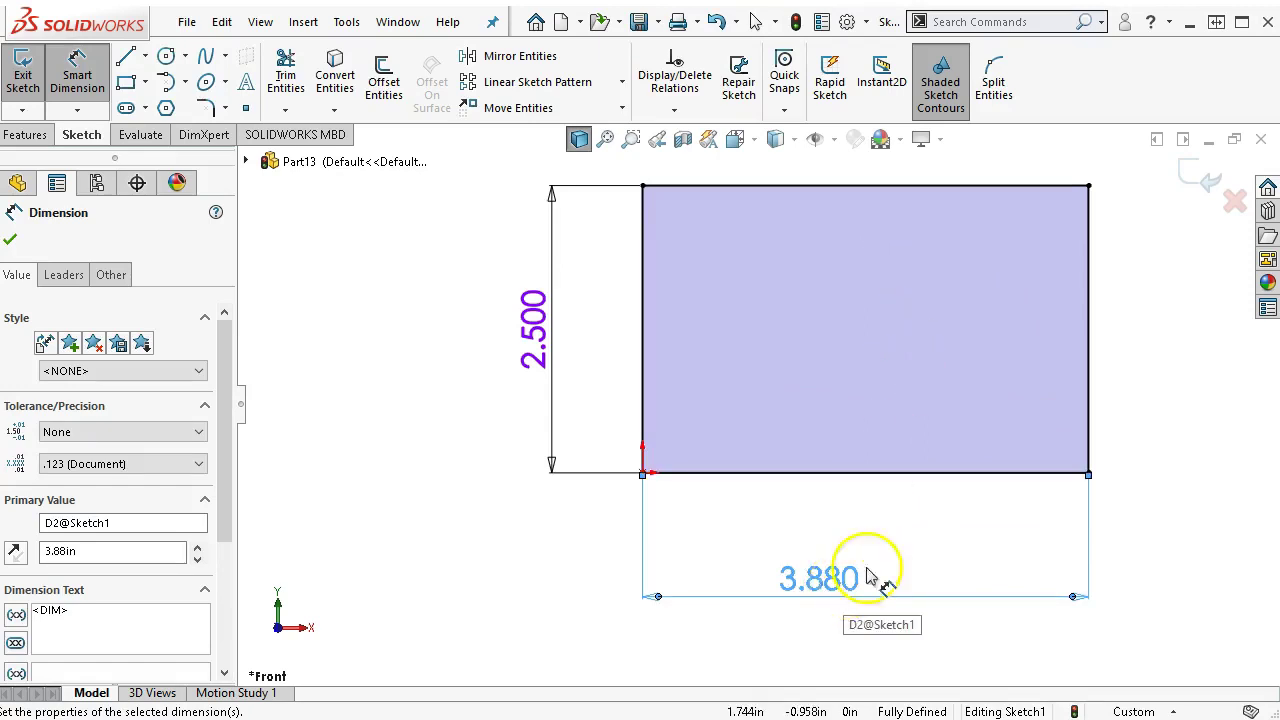
right_click(1180, 322)
click(1226, 387)
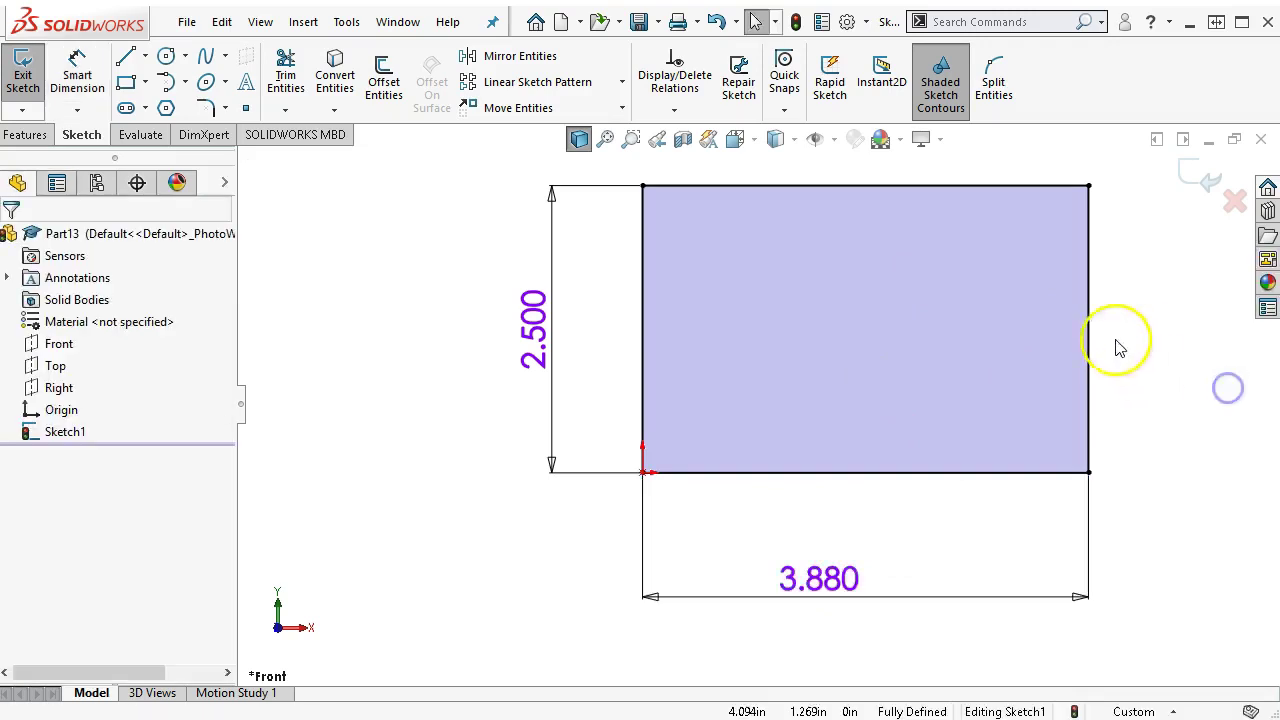
Step: Sketch a circle centred on the rectangle's upper-left corner, reaching into the rectangle but staying above its bottom edge
key(f)
click(741, 555)
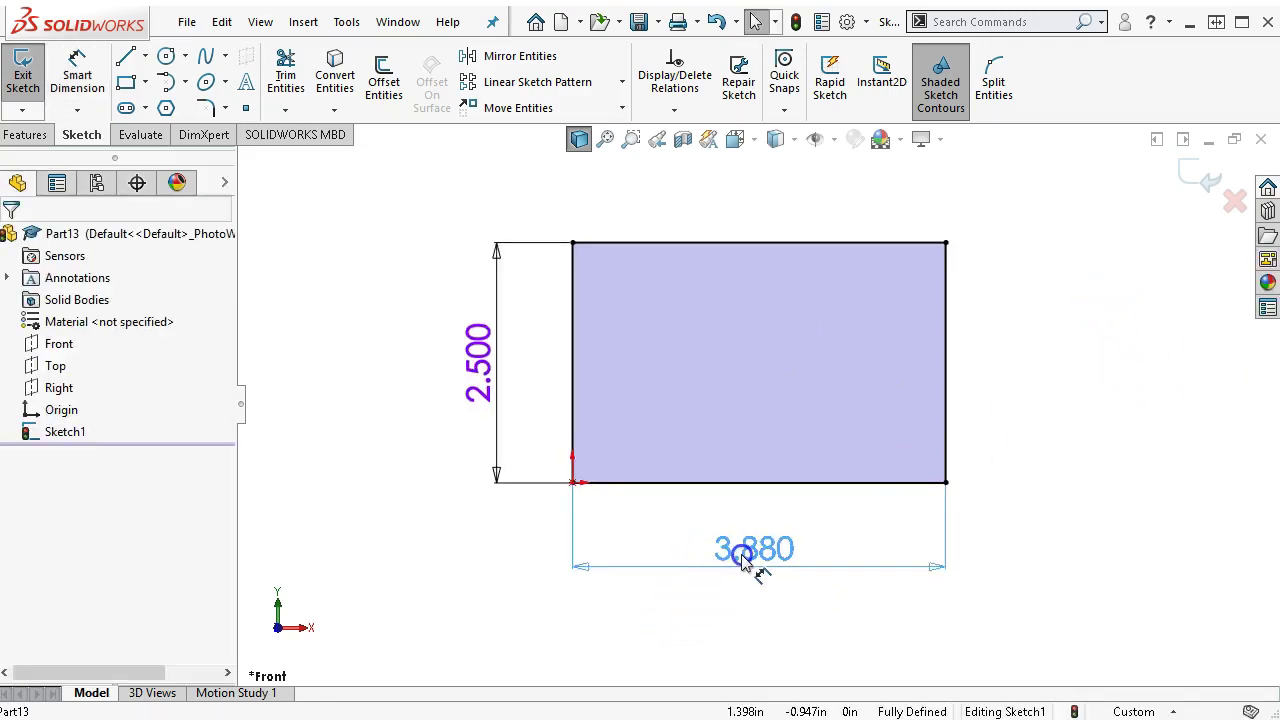
scroll(806, 430, down, 1)
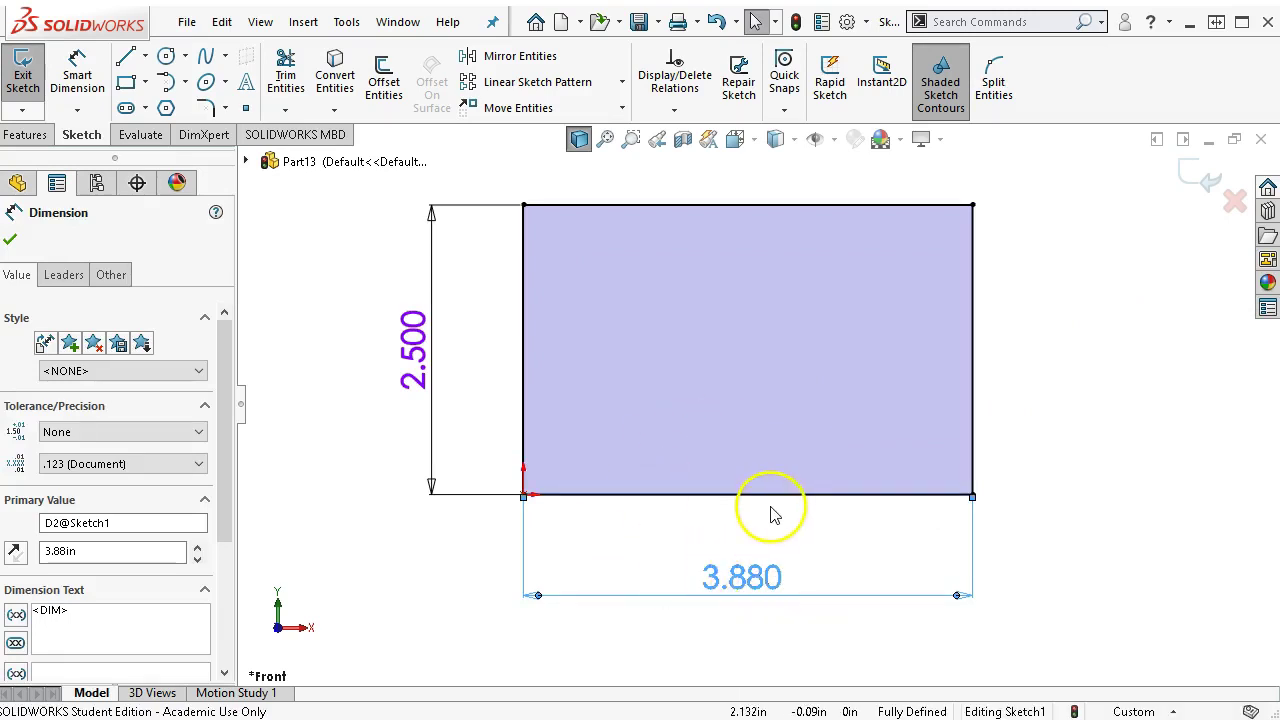
click(732, 441)
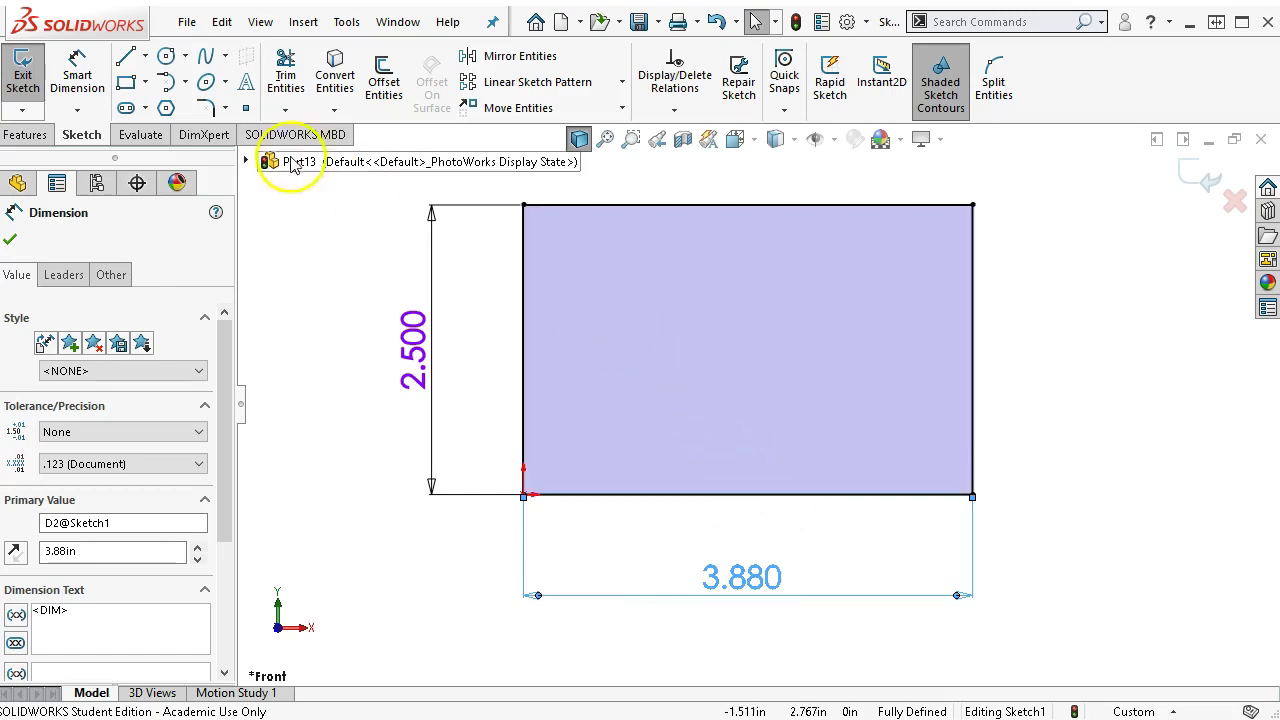
click(128, 58)
click(166, 55)
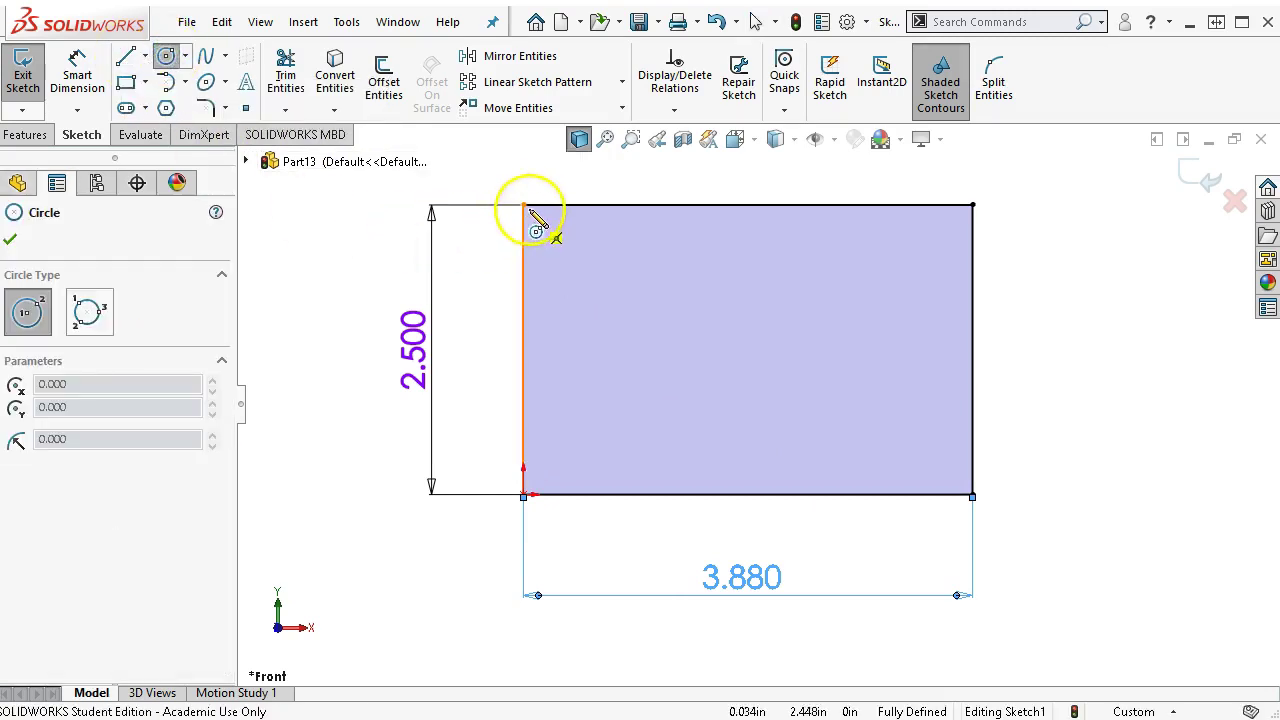
click(523, 205)
click(668, 403)
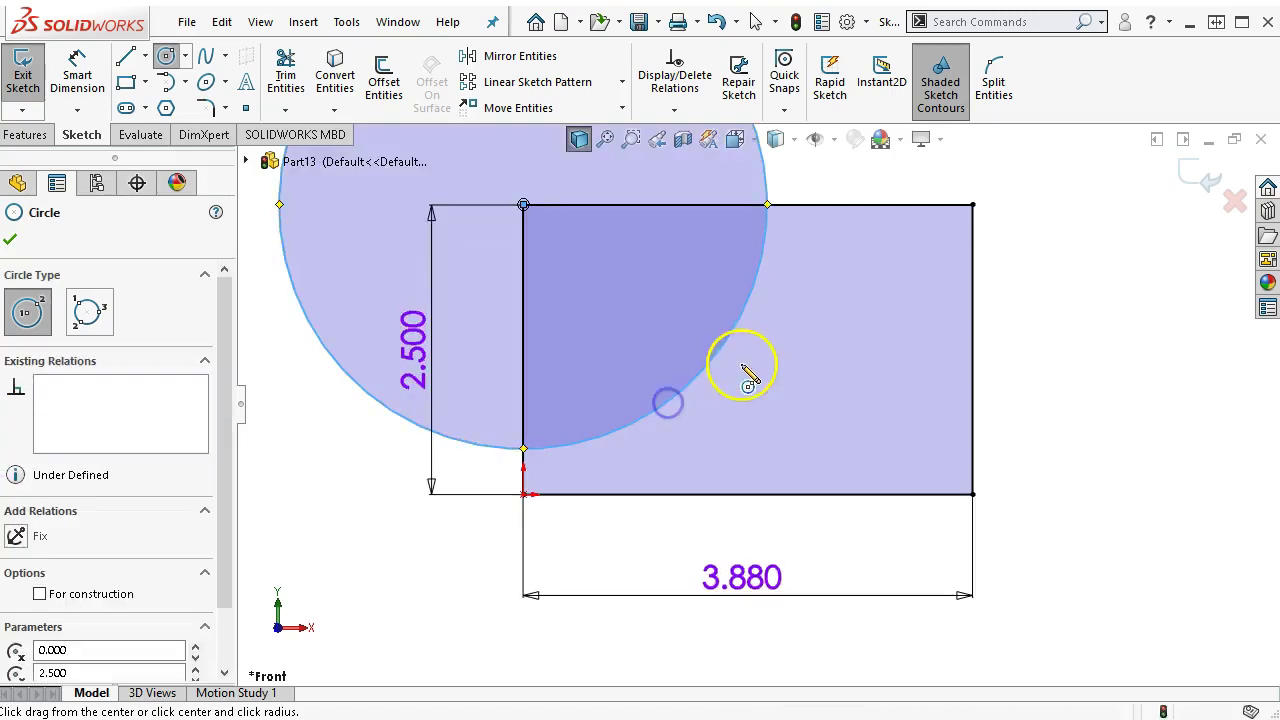
Step: Dimension the circle's diameter as 4 in and finish dimensioning
right_click(737, 374)
click(936, 337)
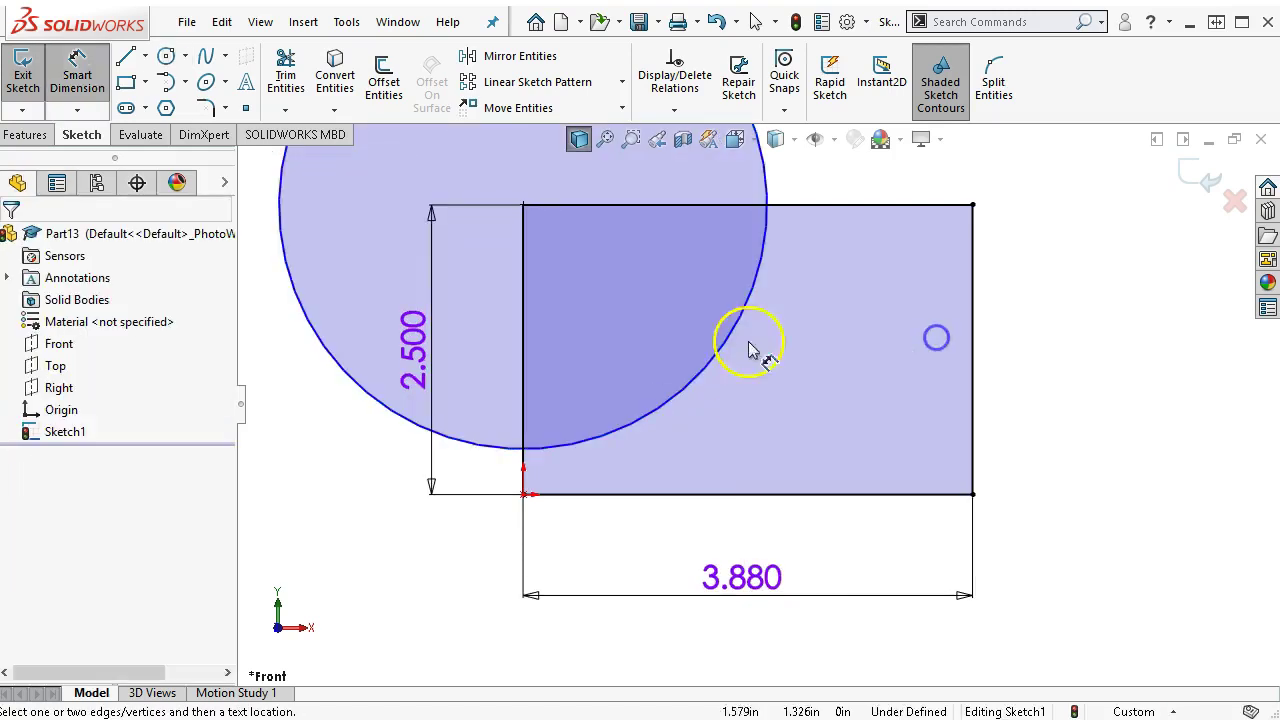
click(323, 346)
click(283, 390)
text(4)
key(Return)
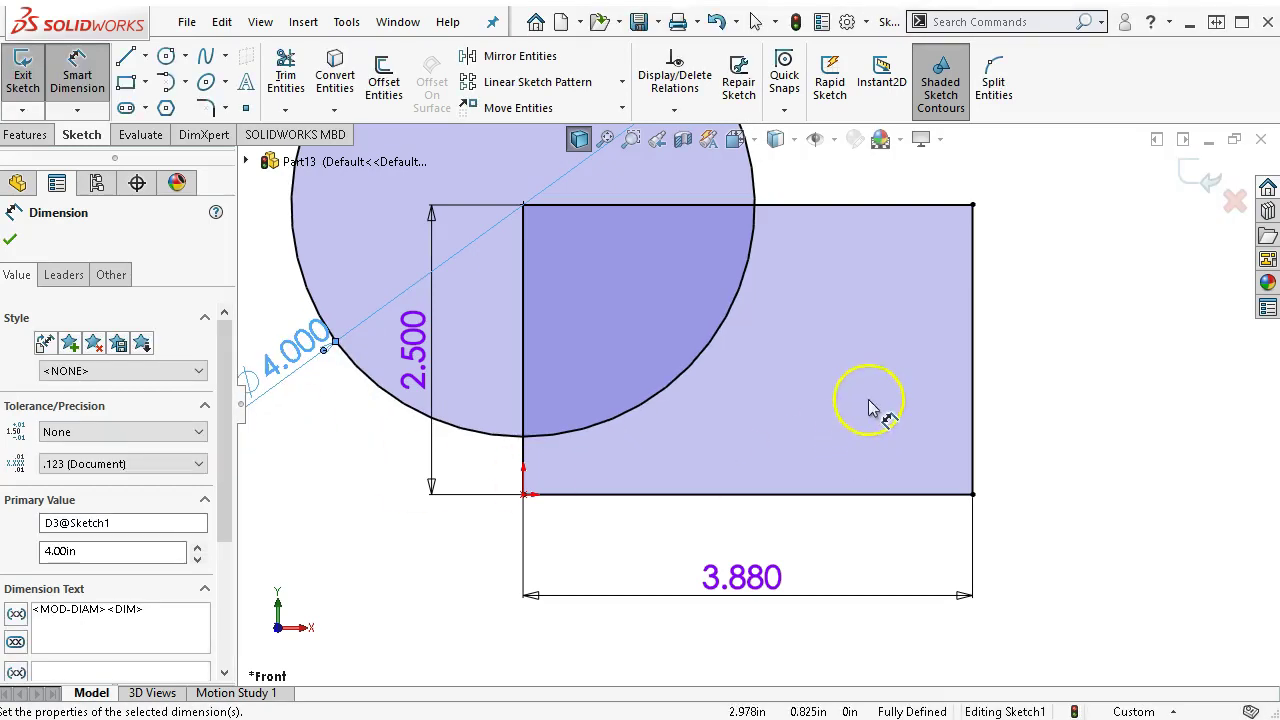
right_click(880, 335)
click(960, 382)
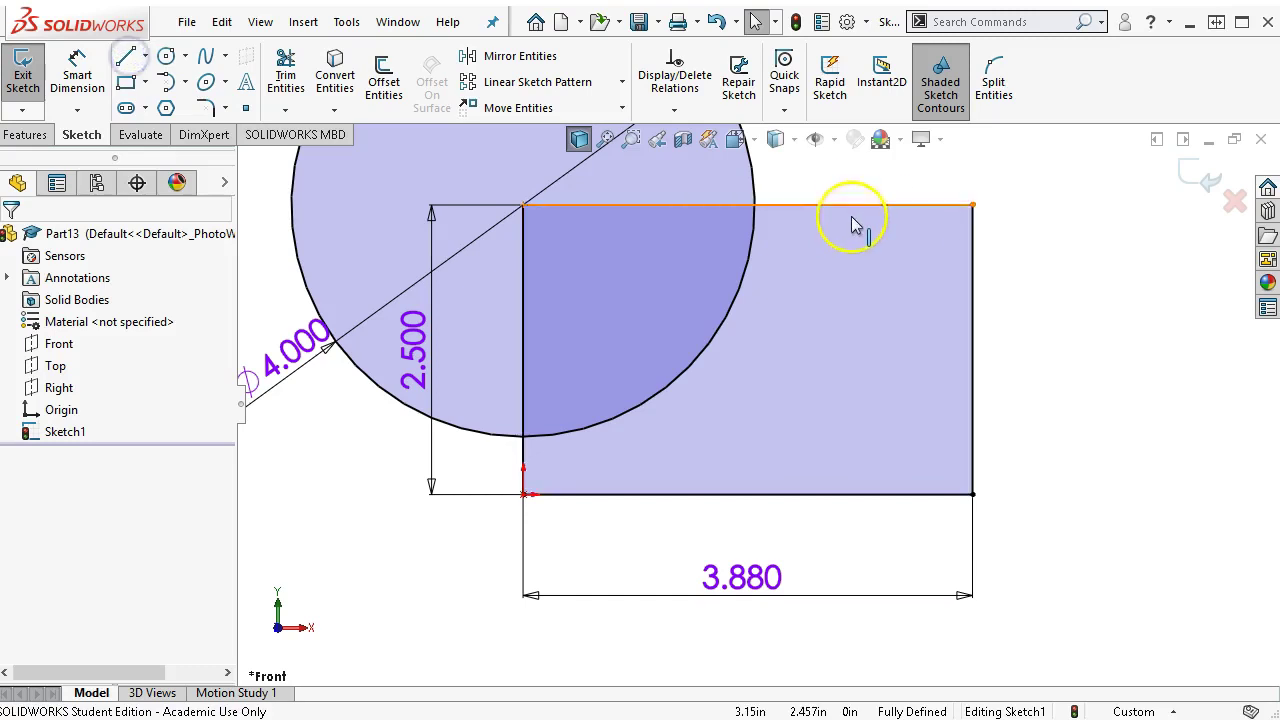
Step: Sketch a vertical line down from the rectangle's top edge, a short horizontal line to the right, and a tangent arc ending on the right edge
click(124, 57)
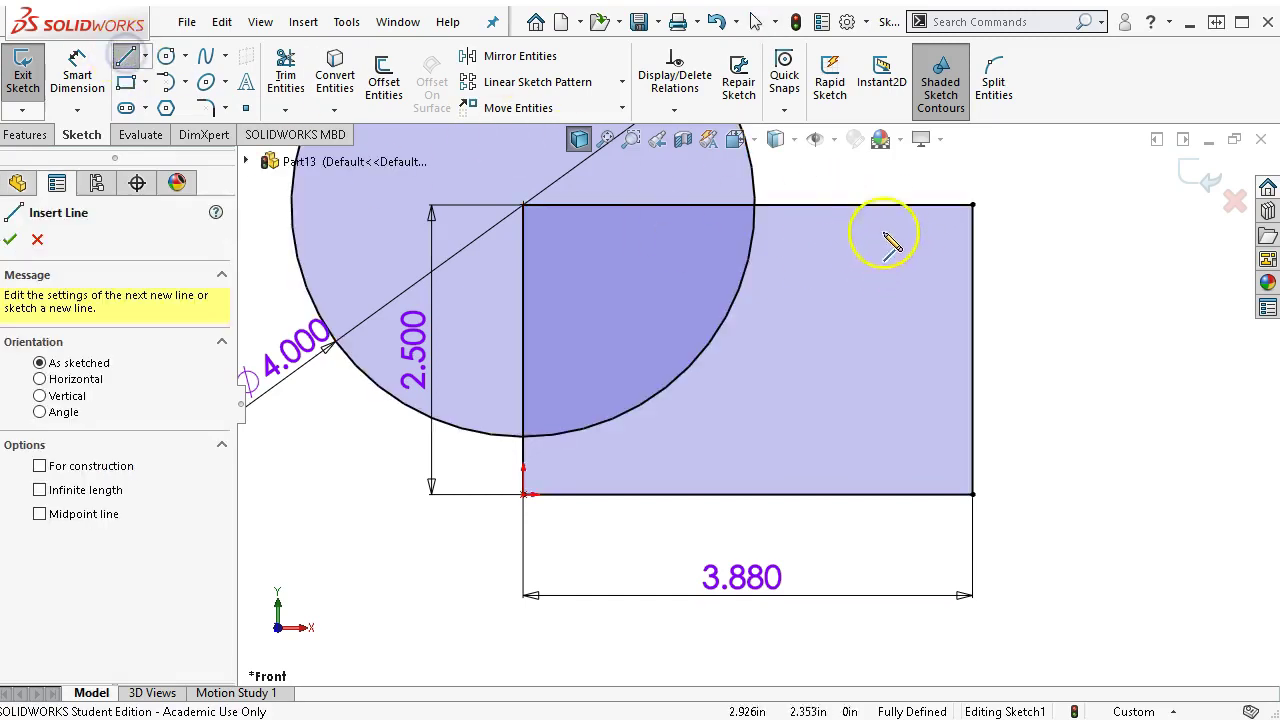
click(827, 271)
click(827, 359)
click(879, 359)
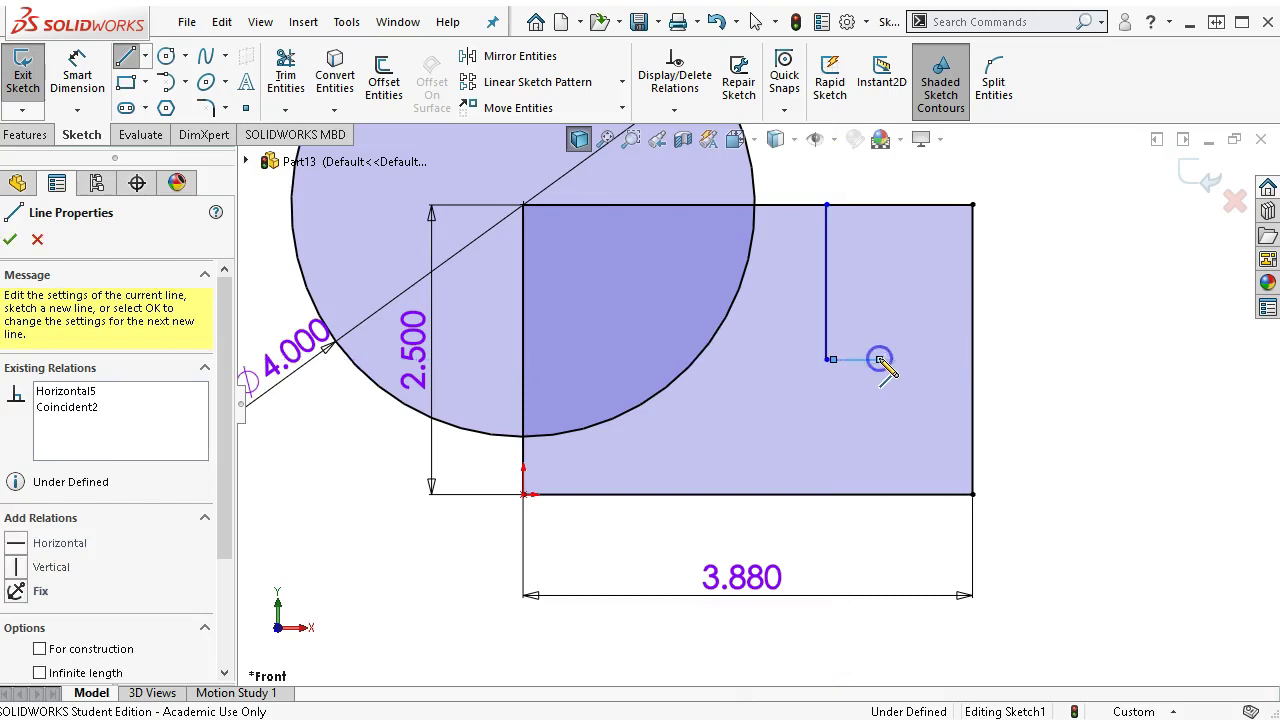
click(972, 422)
right_click(1037, 391)
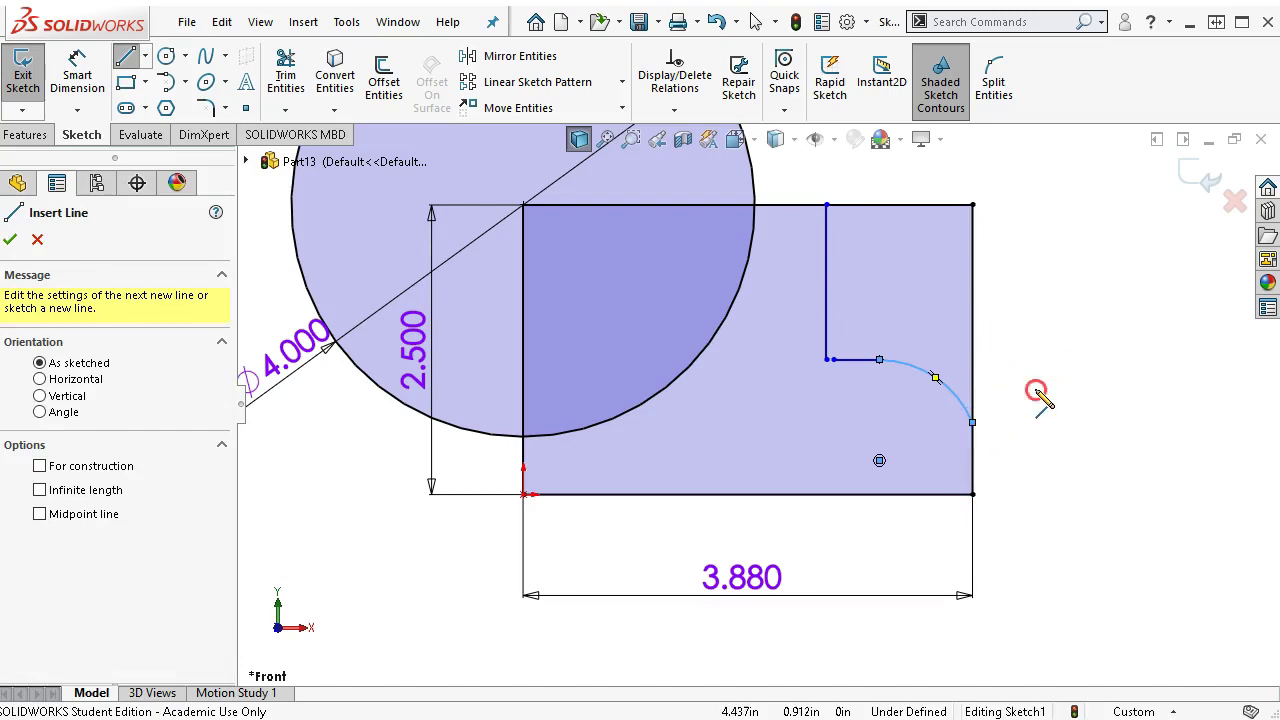
click(1089, 408)
Step: Make the arc tangent to the right edge of the rectangle
click(958, 408)
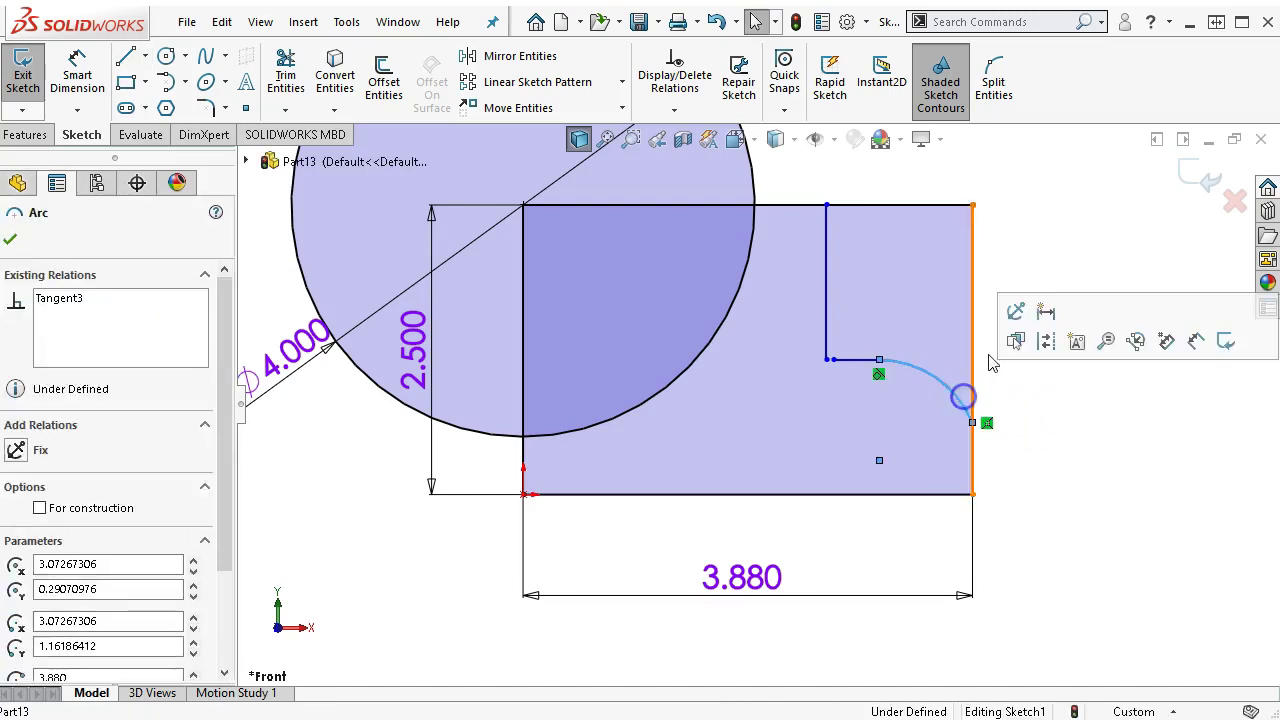
ctrl+click(973, 346)
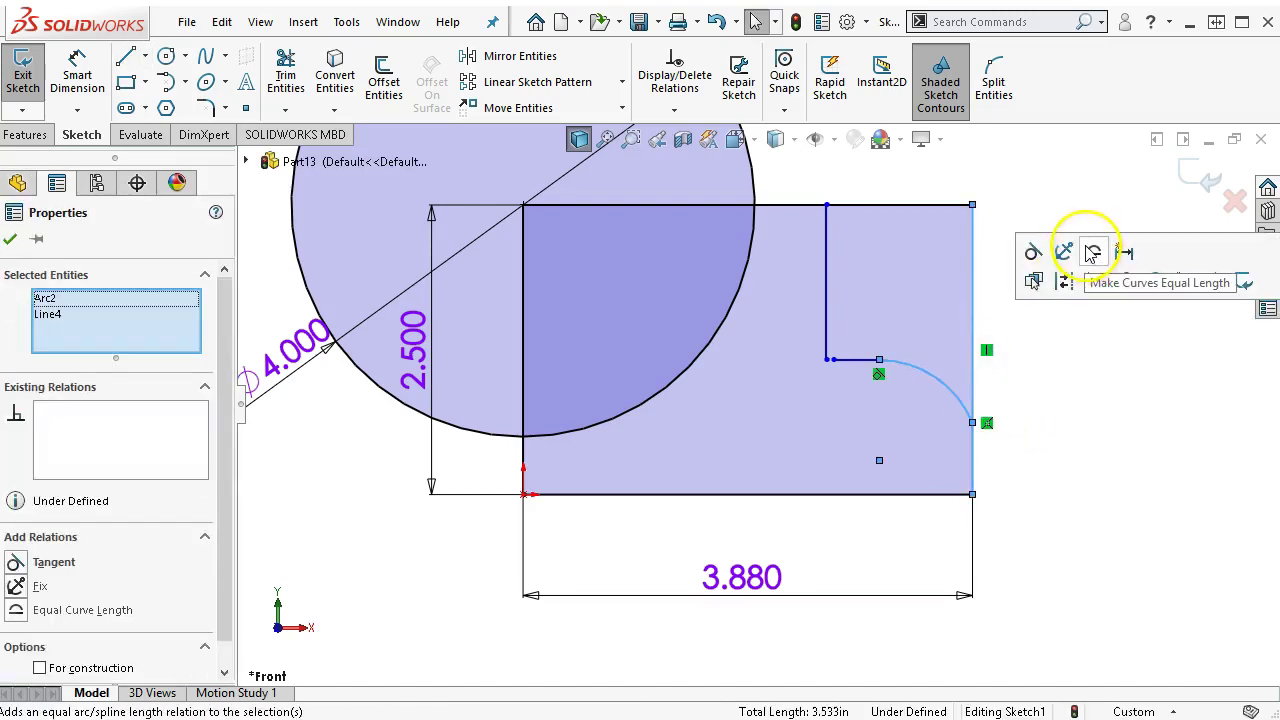
click(1031, 252)
click(1045, 408)
Step: Dimension the height of the arc's centre above the rectangle's bottom edge as .63 in
right_click(1051, 400)
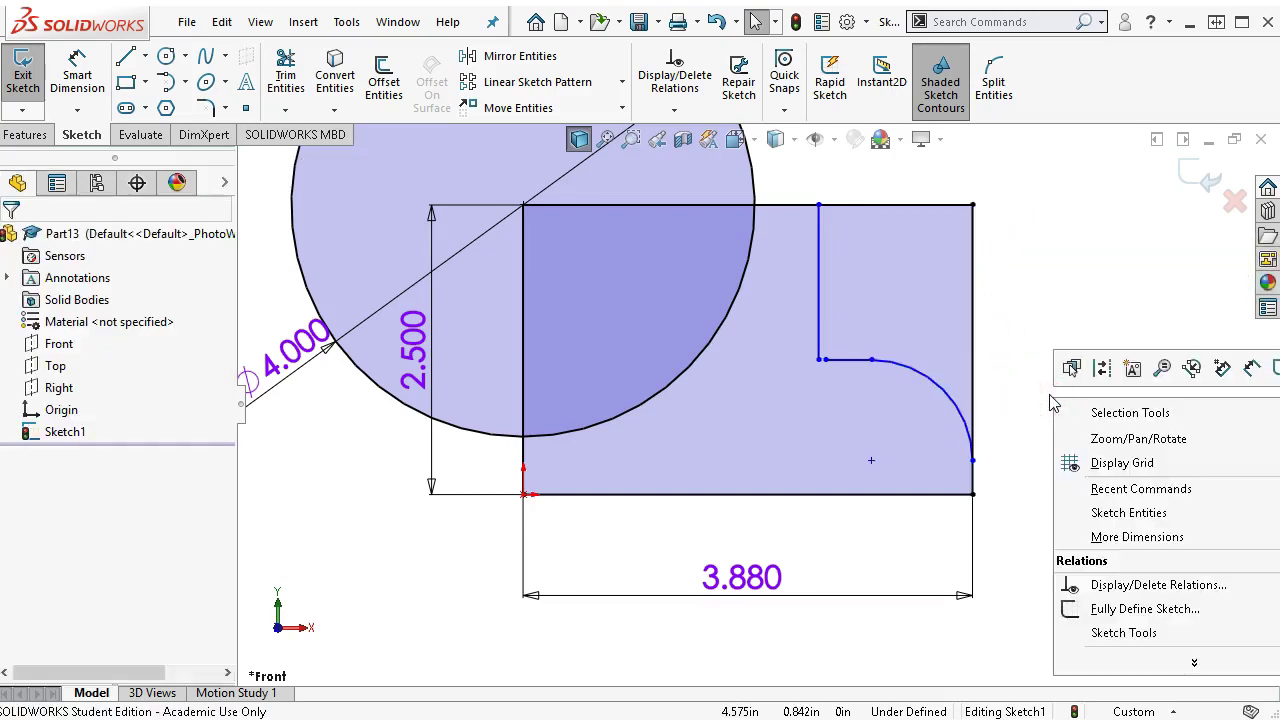
click(1251, 367)
click(963, 401)
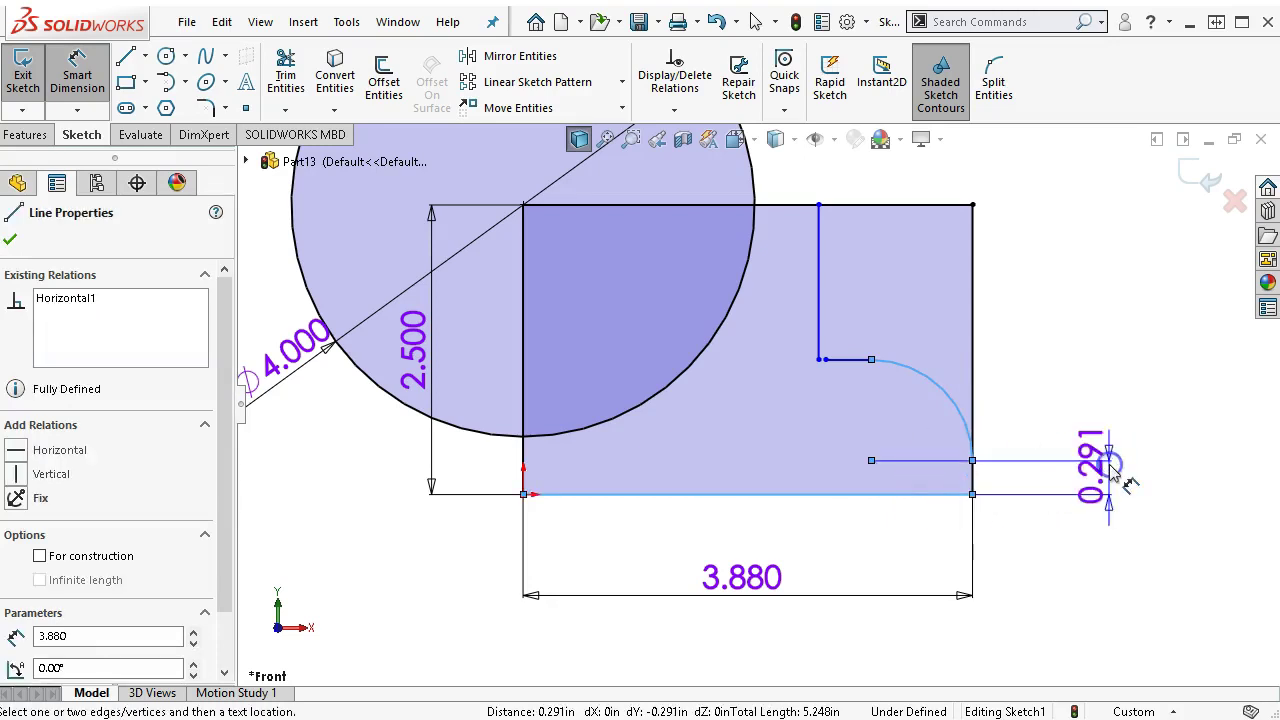
click(1097, 450)
key(BackSpace)
text(.)
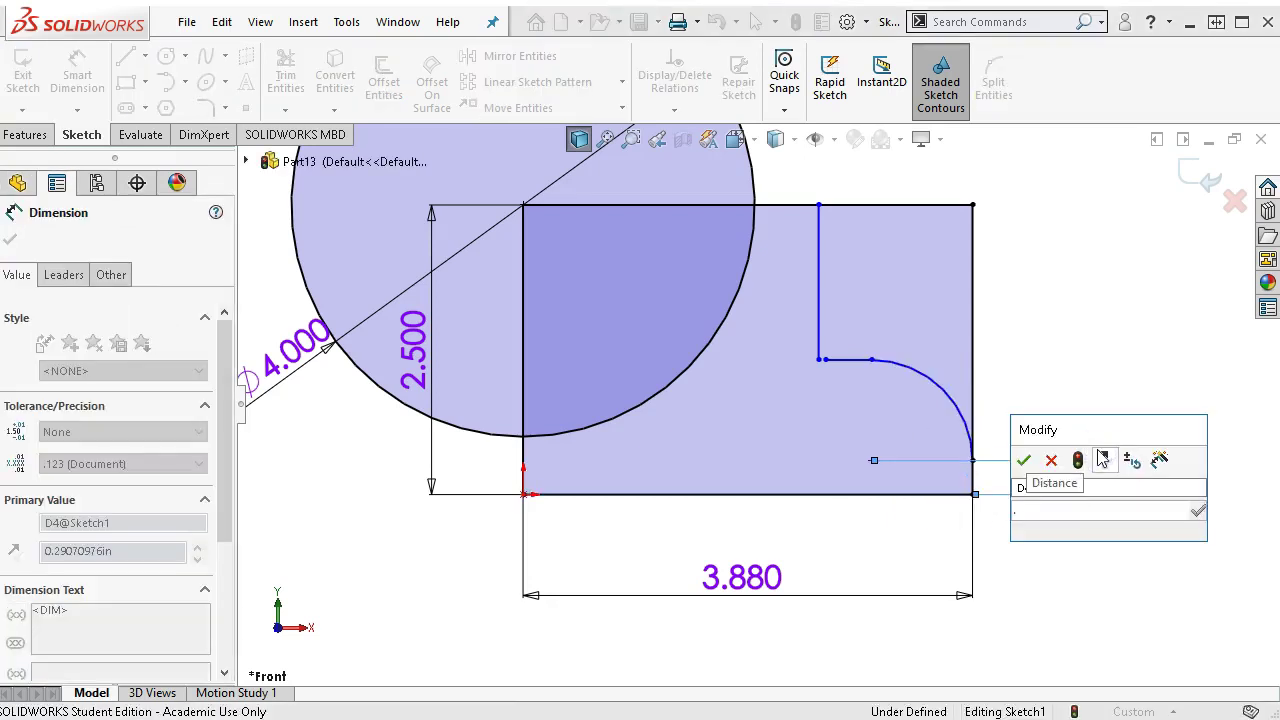
text(63)
key(Return)
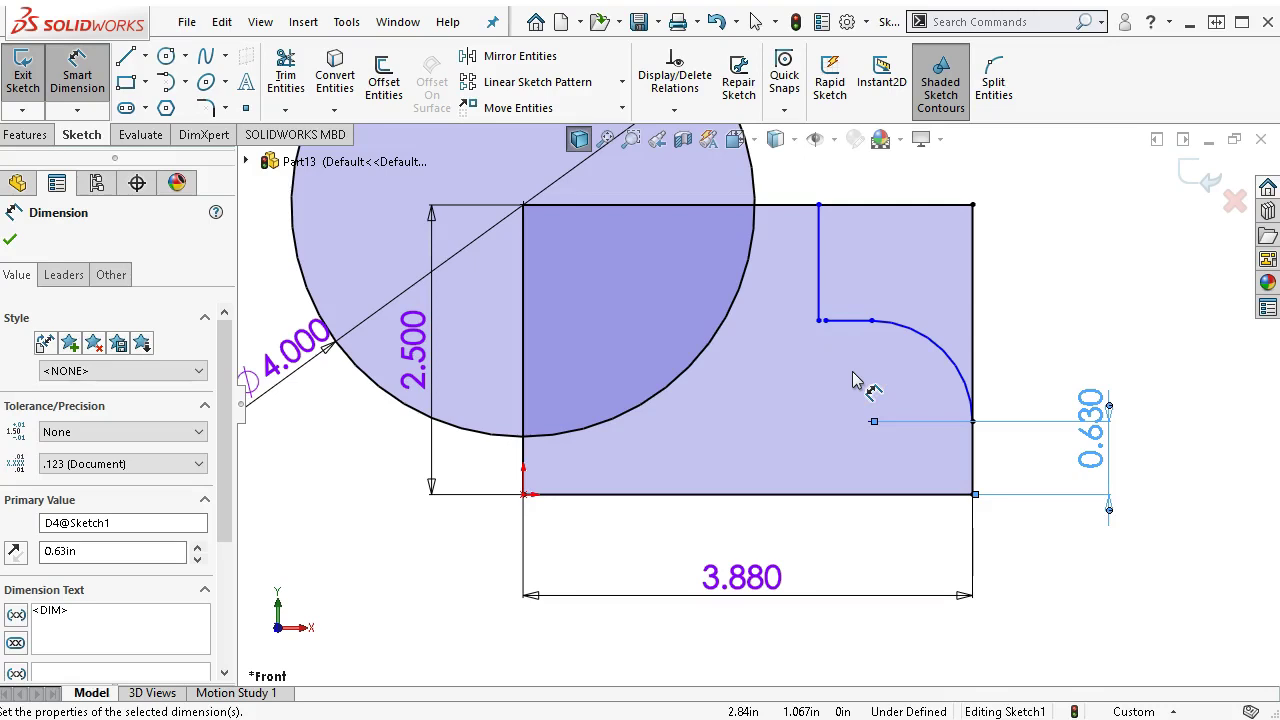
Step: Dimension the height of the short horizontal line above the rectangle's bottom edge as 1.25 in
click(840, 320)
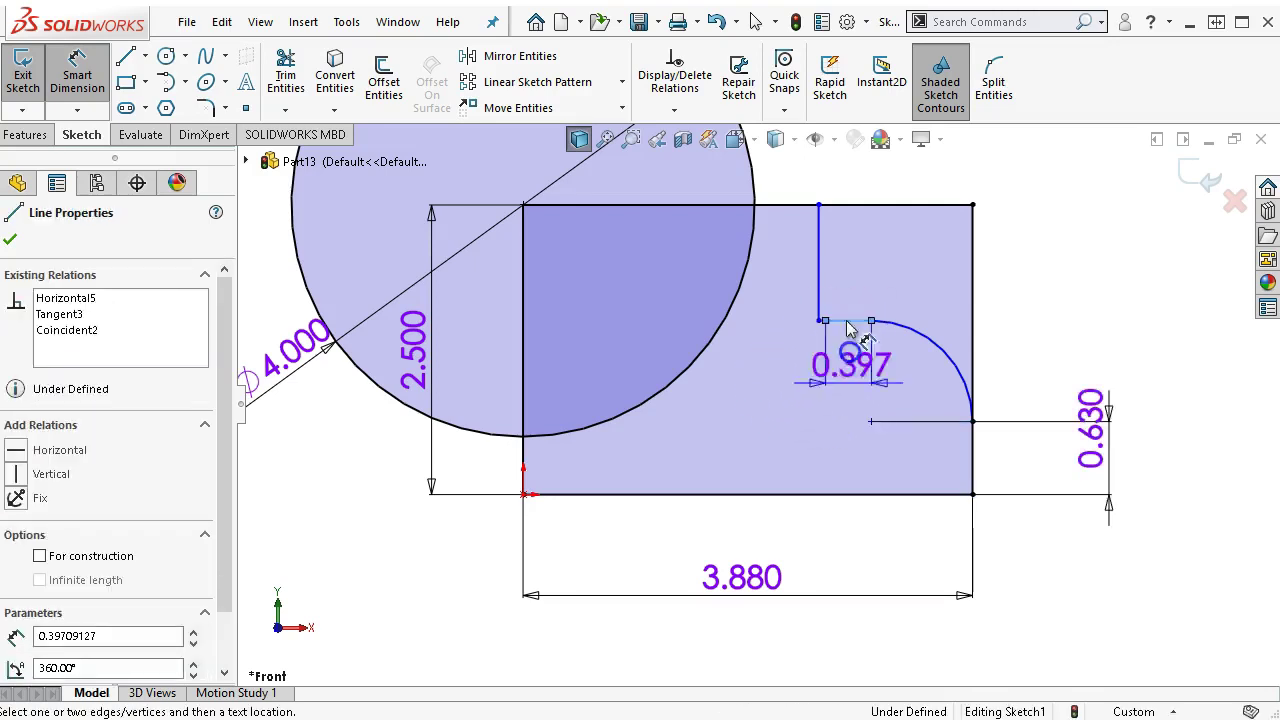
click(796, 494)
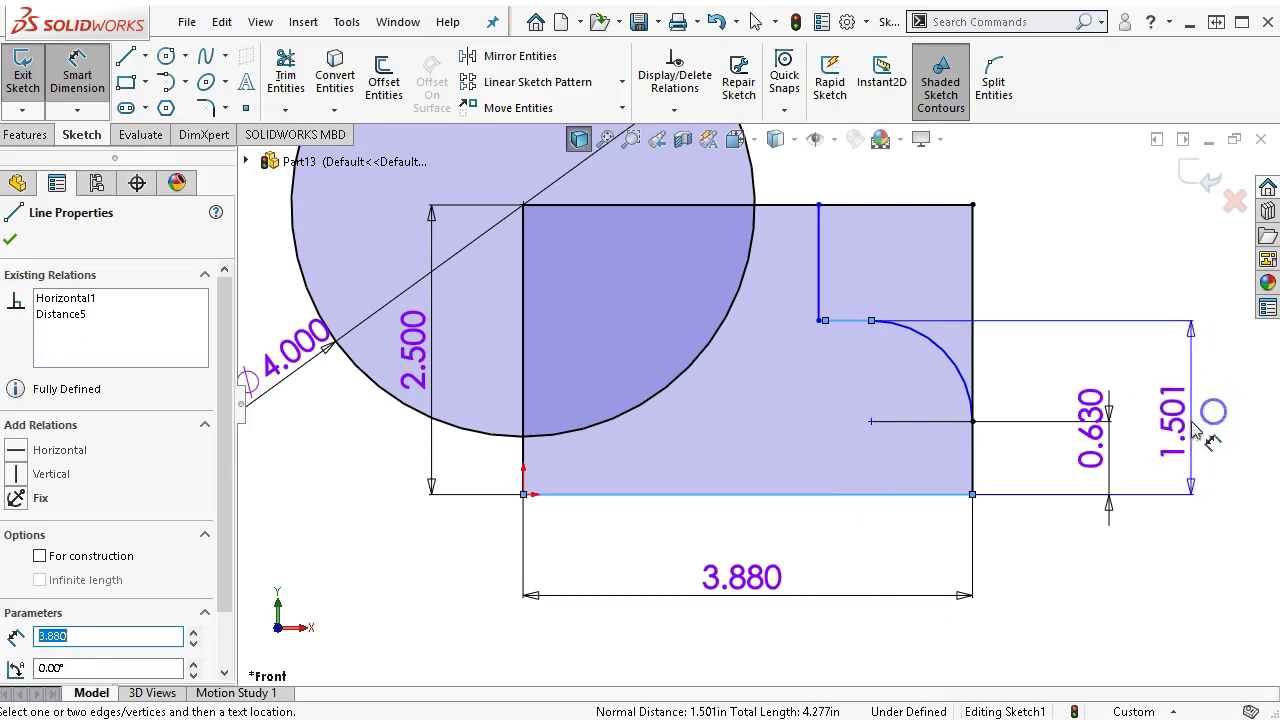
click(1183, 428)
text(1.25)
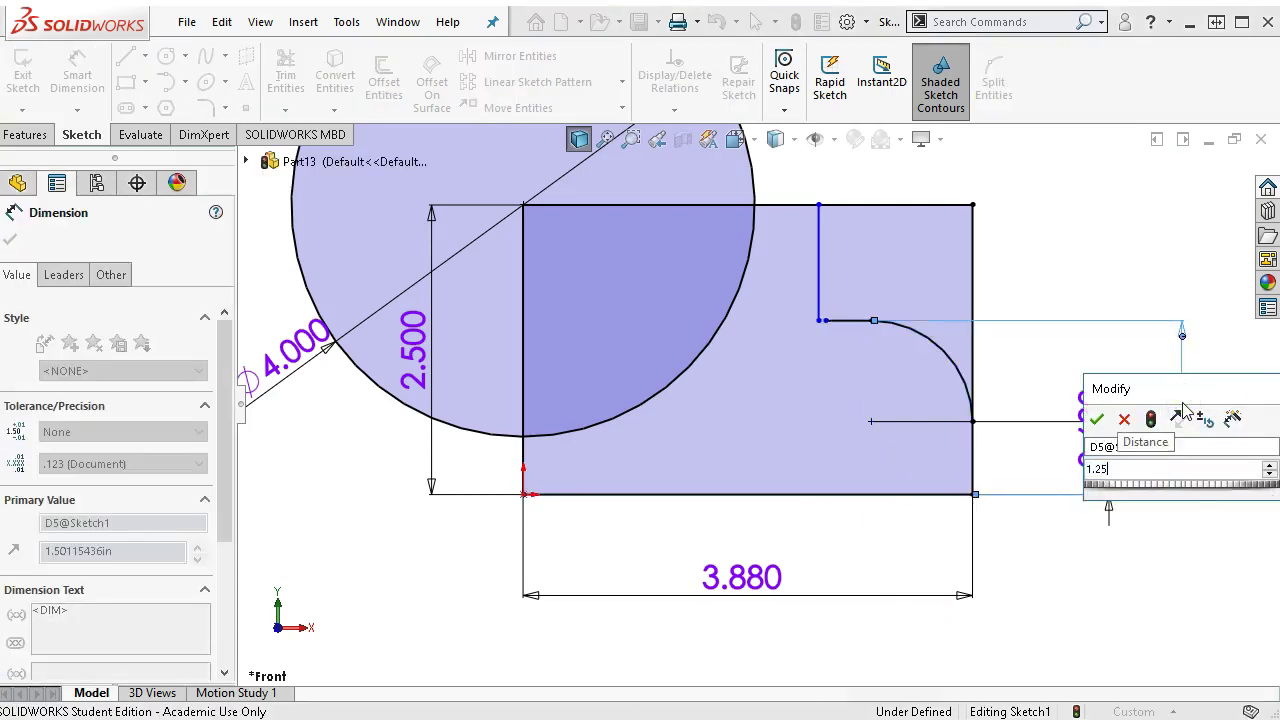
key(Return)
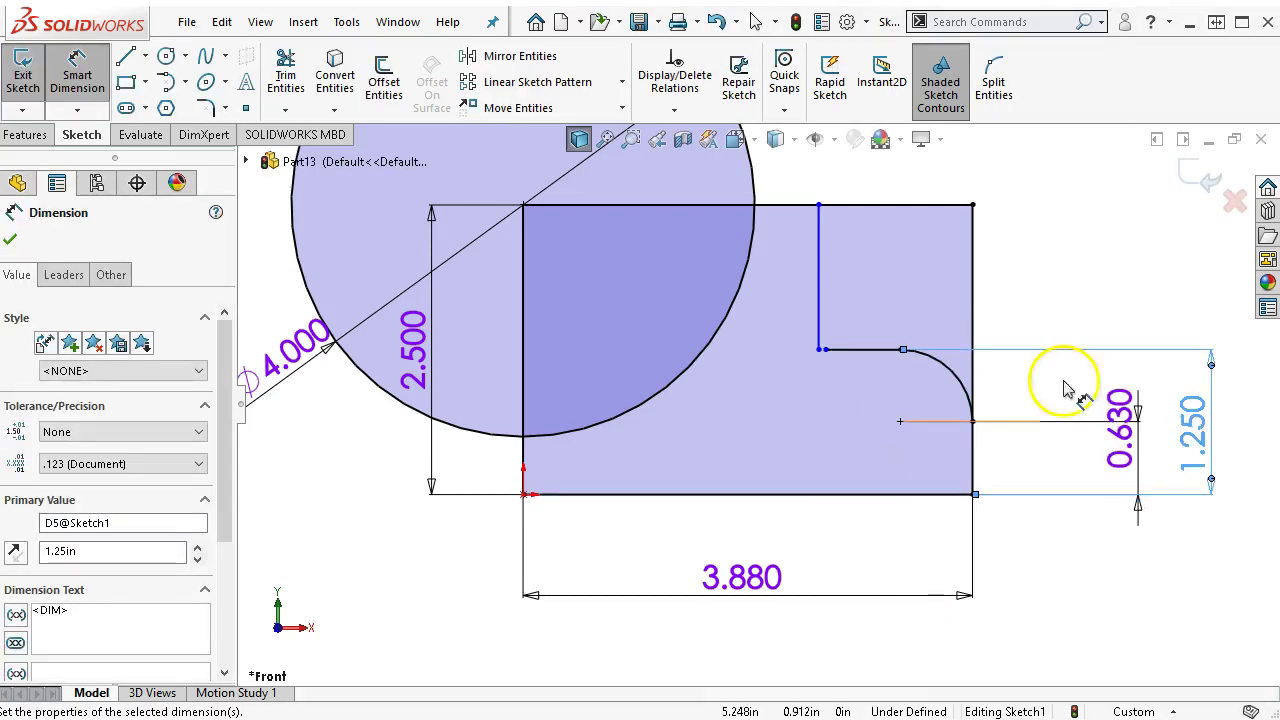
Step: Add a driven radius dimension to the tangent arc and finish dimensioning
click(953, 369)
click(1097, 243)
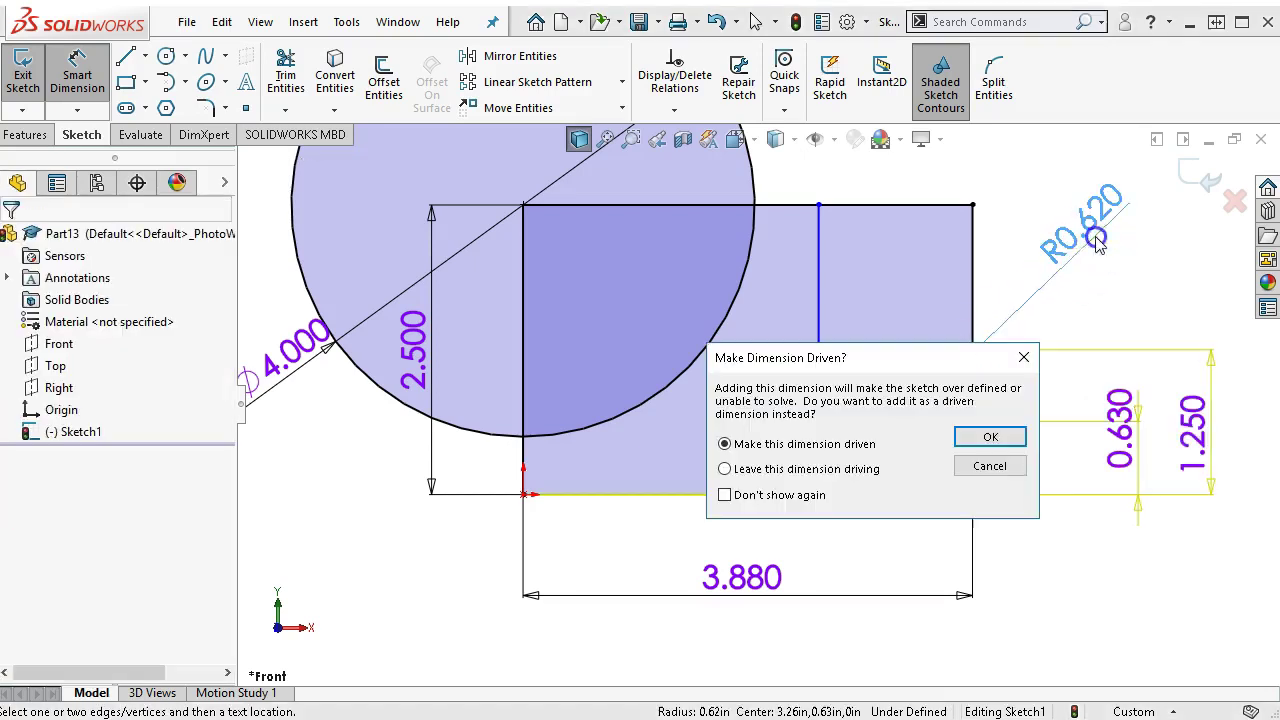
click(989, 436)
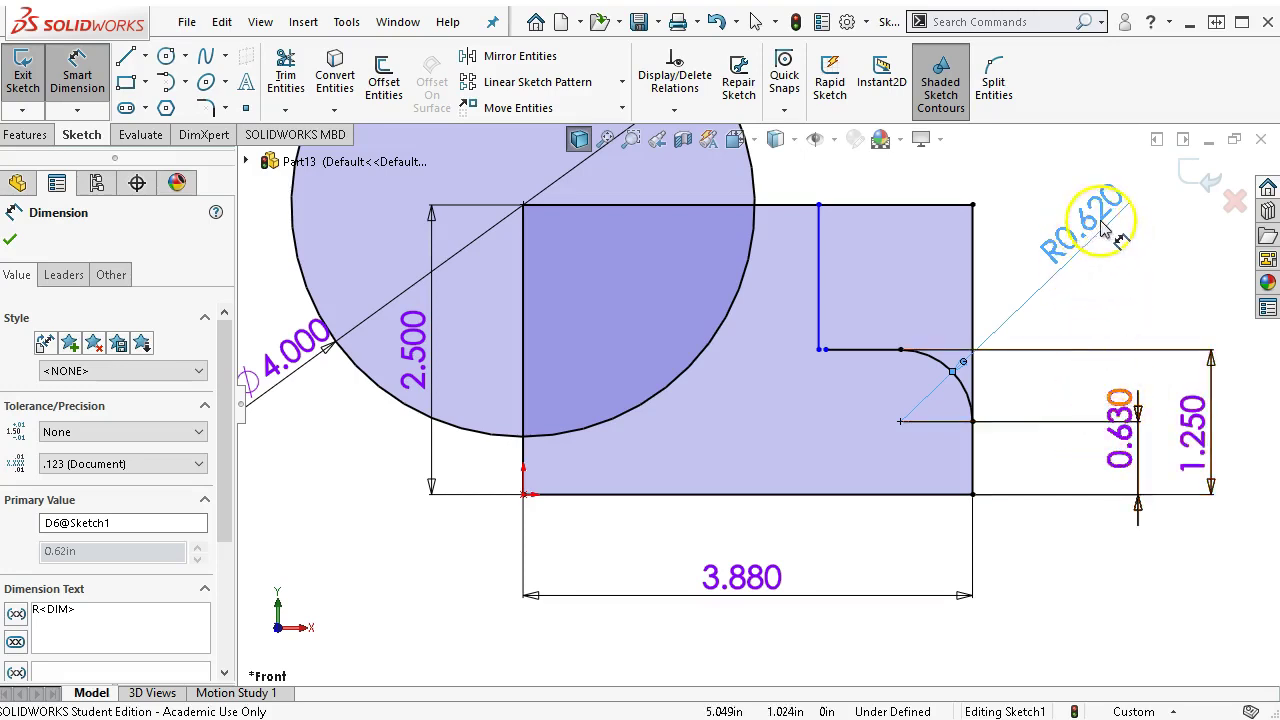
right_click(1135, 272)
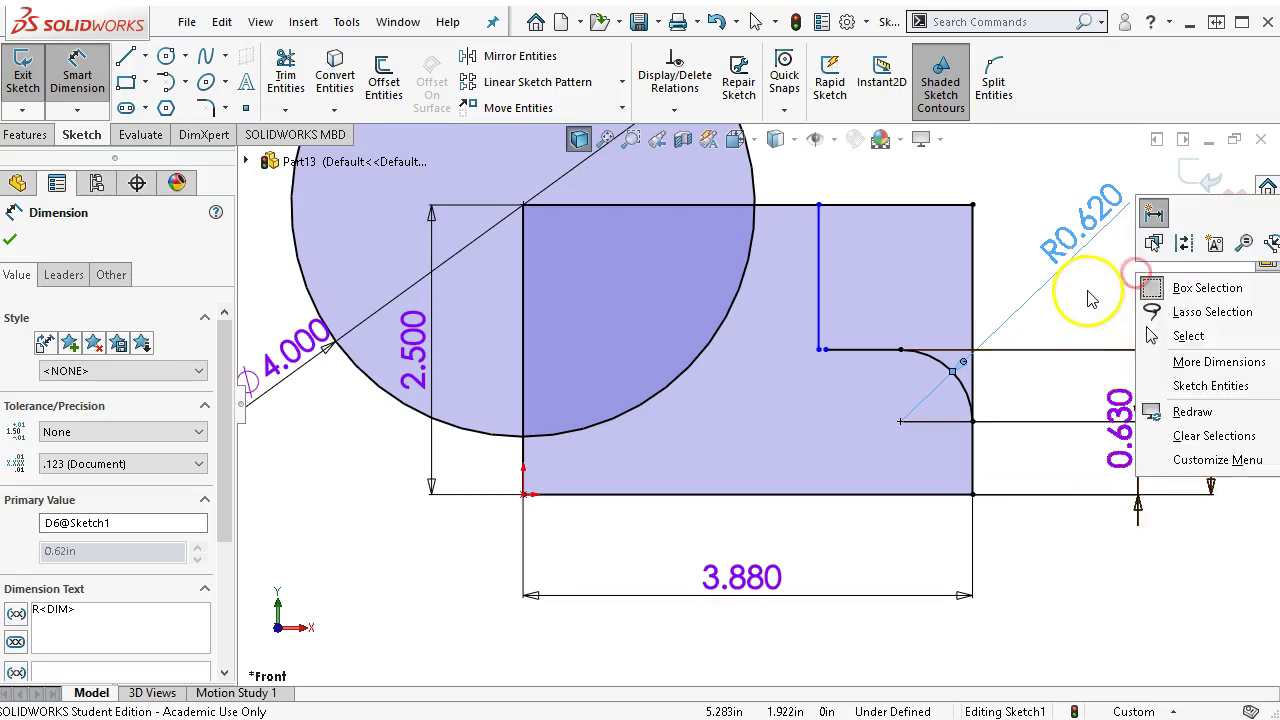
key(Escape)
key(Escape)
key(Escape)
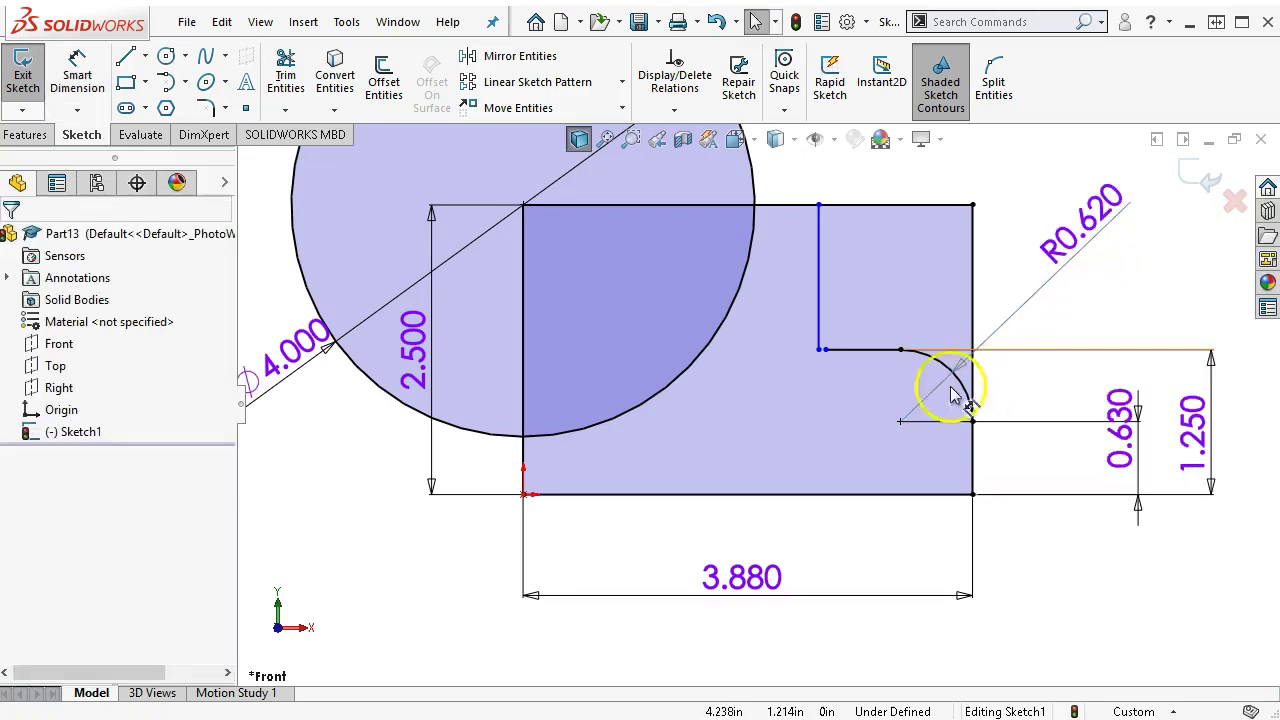
Step: Join the short horizontal line's open end to the vertical line's lower end, and move the arc's center-height and radius dimensions apart
mouse_move(822, 349)
mouse_down()
mouse_move(846, 356)
mouse_move(826, 346)
mouse_up()
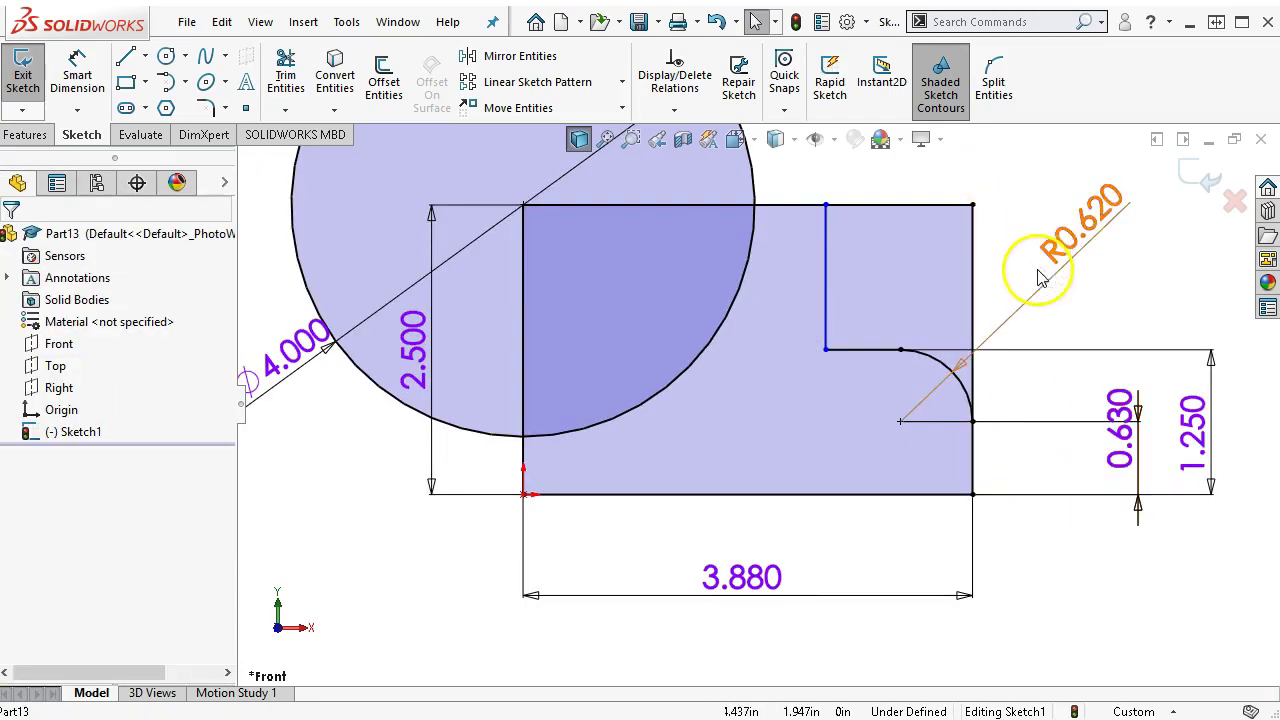
drag(1143, 435, 1120, 560)
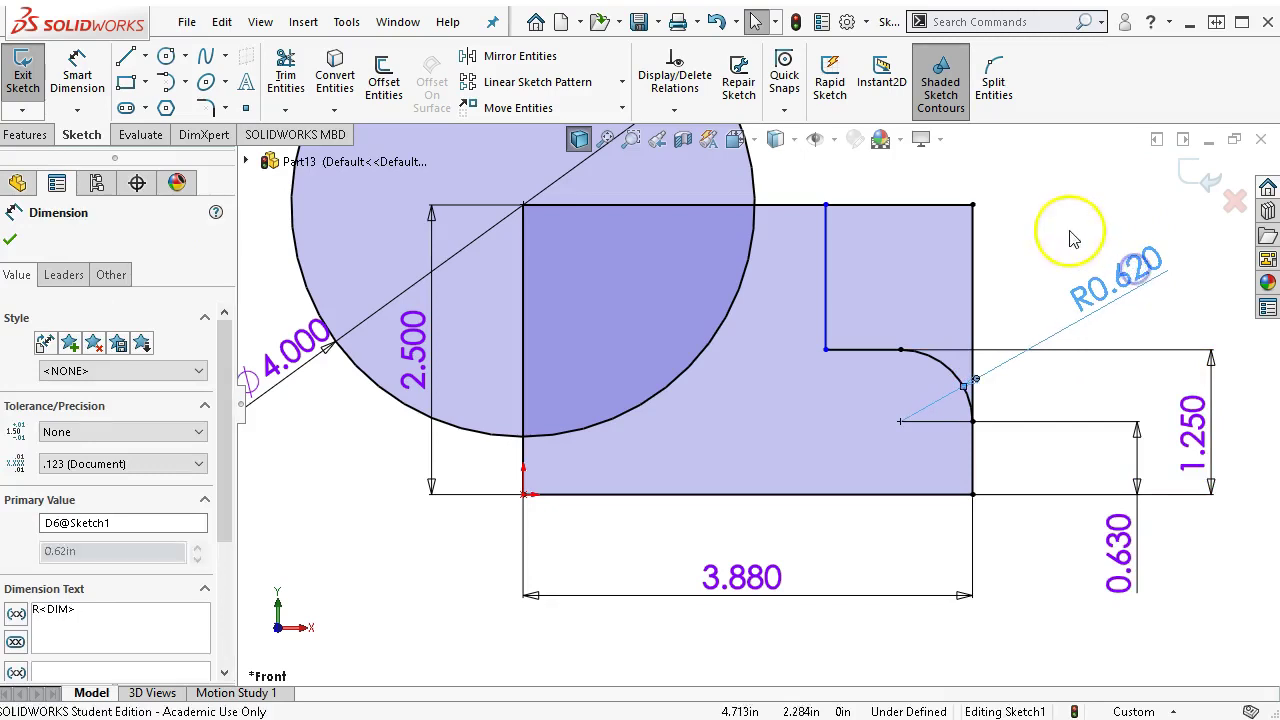
click(1068, 233)
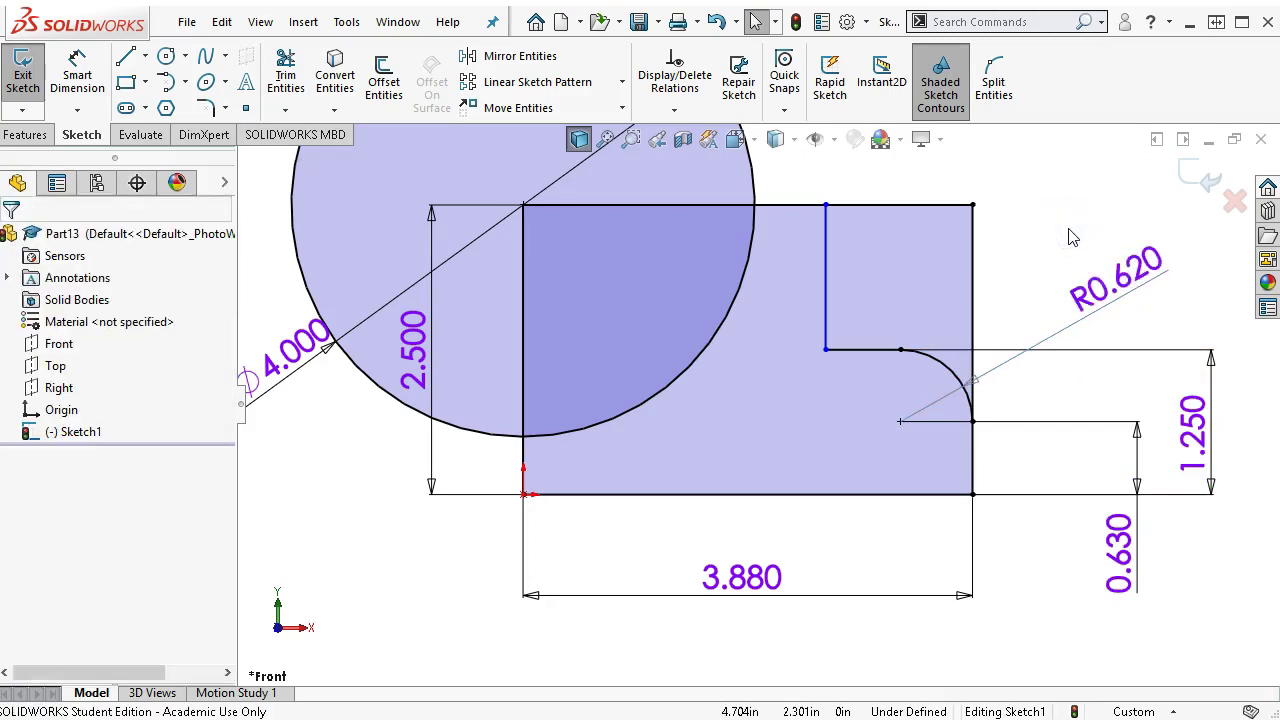
right_click(1070, 237)
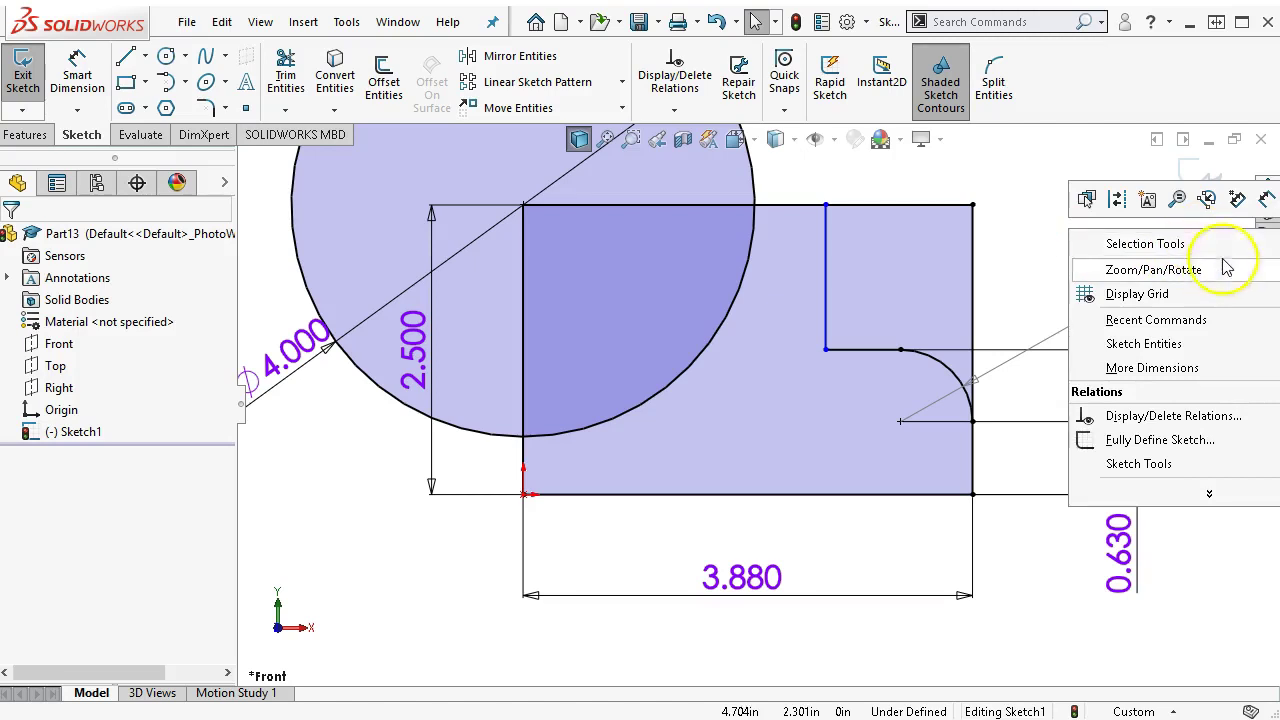
click(1266, 199)
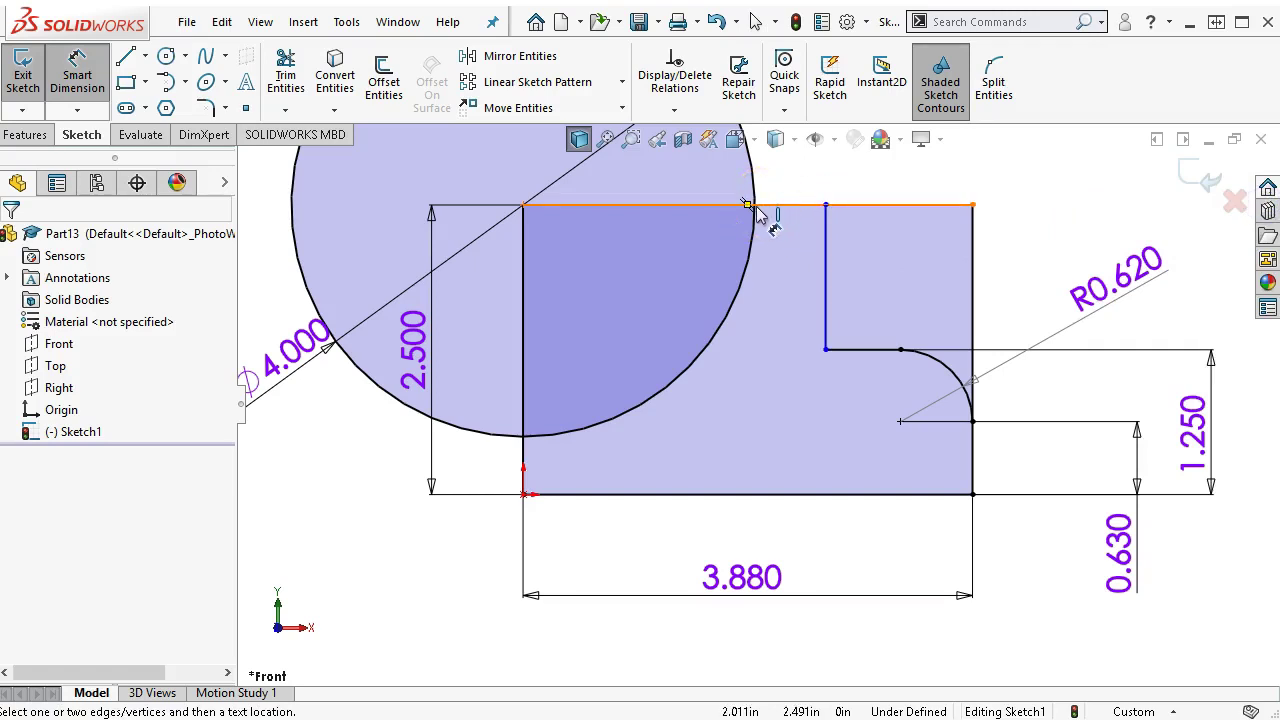
scroll(757, 214, down, 4)
right_click(802, 238)
click(848, 293)
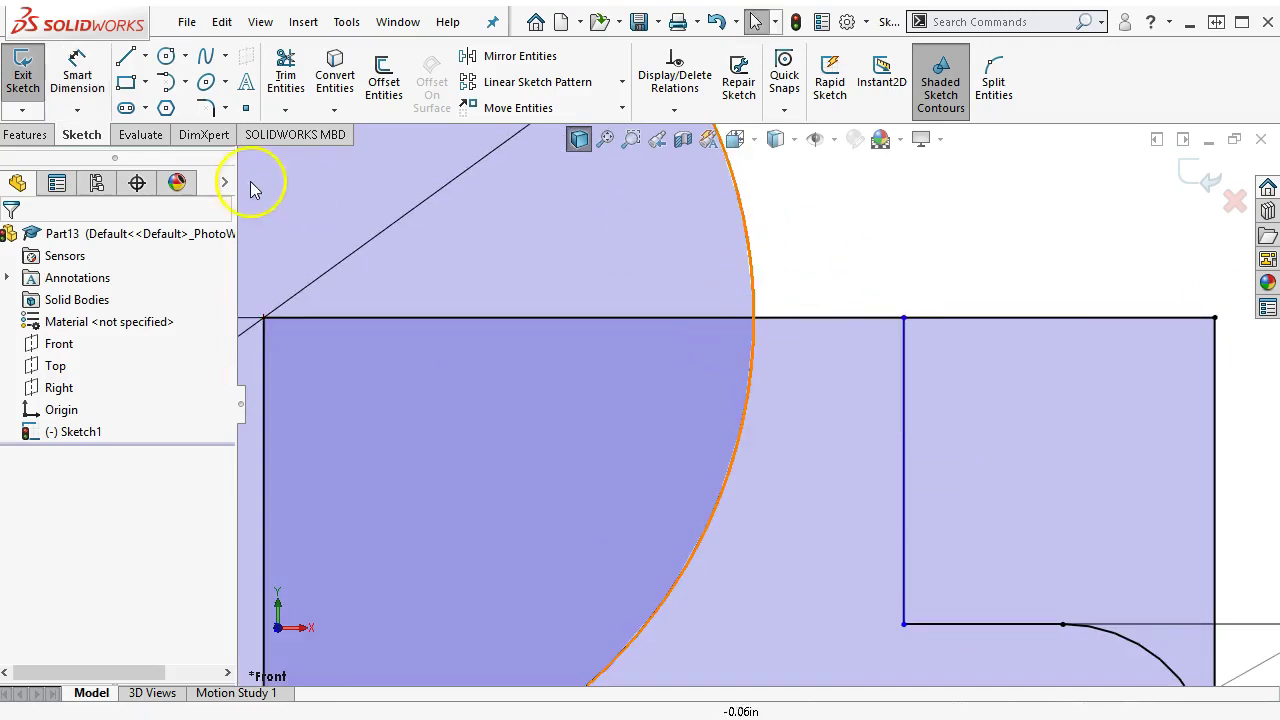
Step: Place a sketch point where the 4 in circle crosses the rectangle's top edge
click(245, 108)
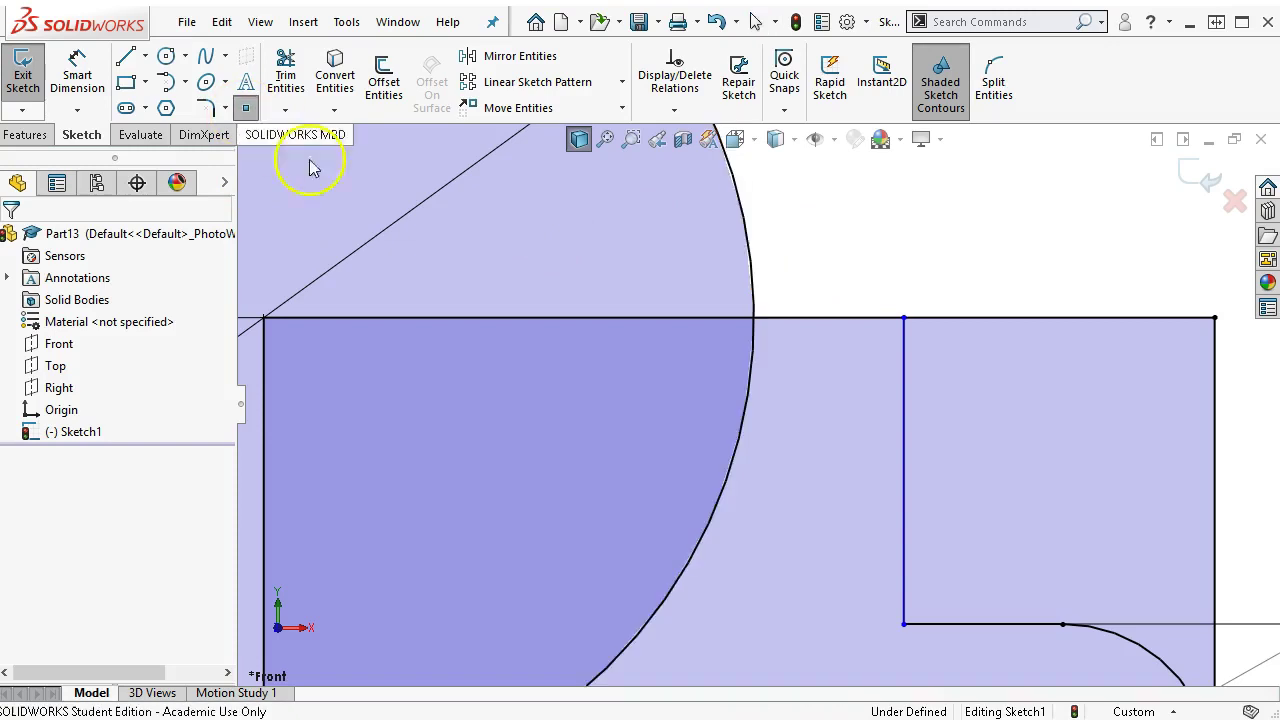
click(740, 318)
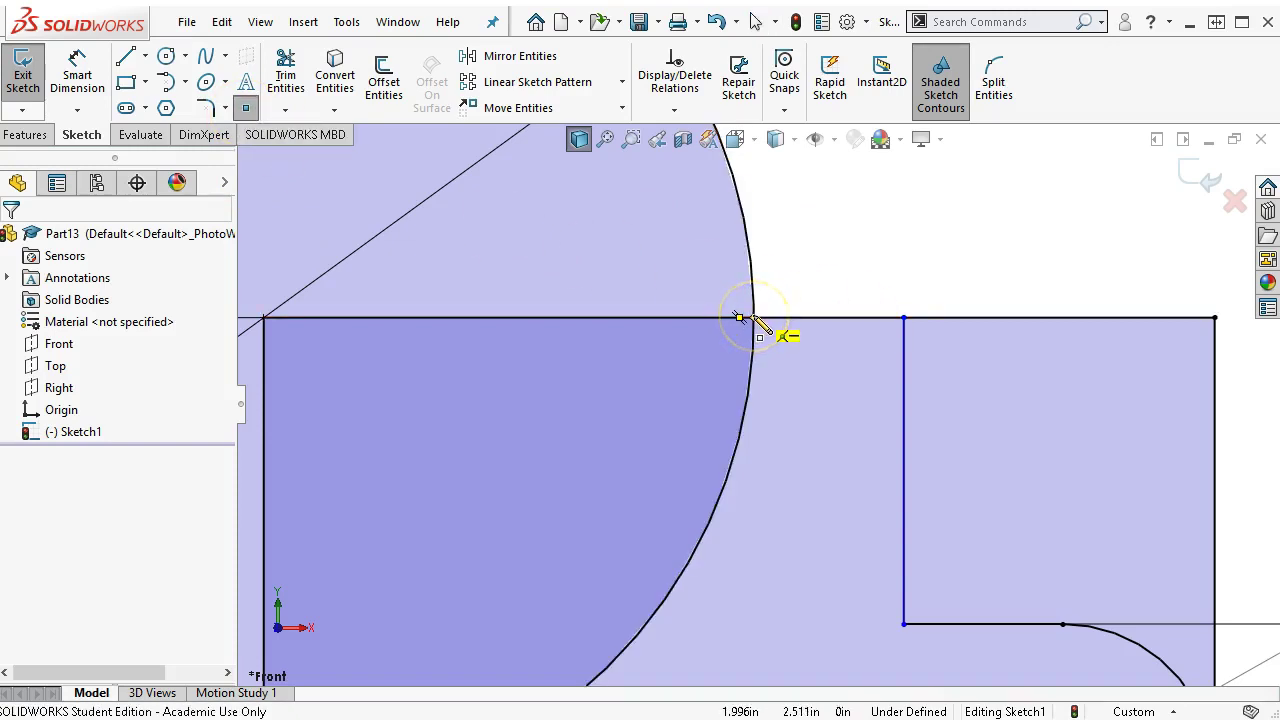
click(738, 318)
right_click(826, 263)
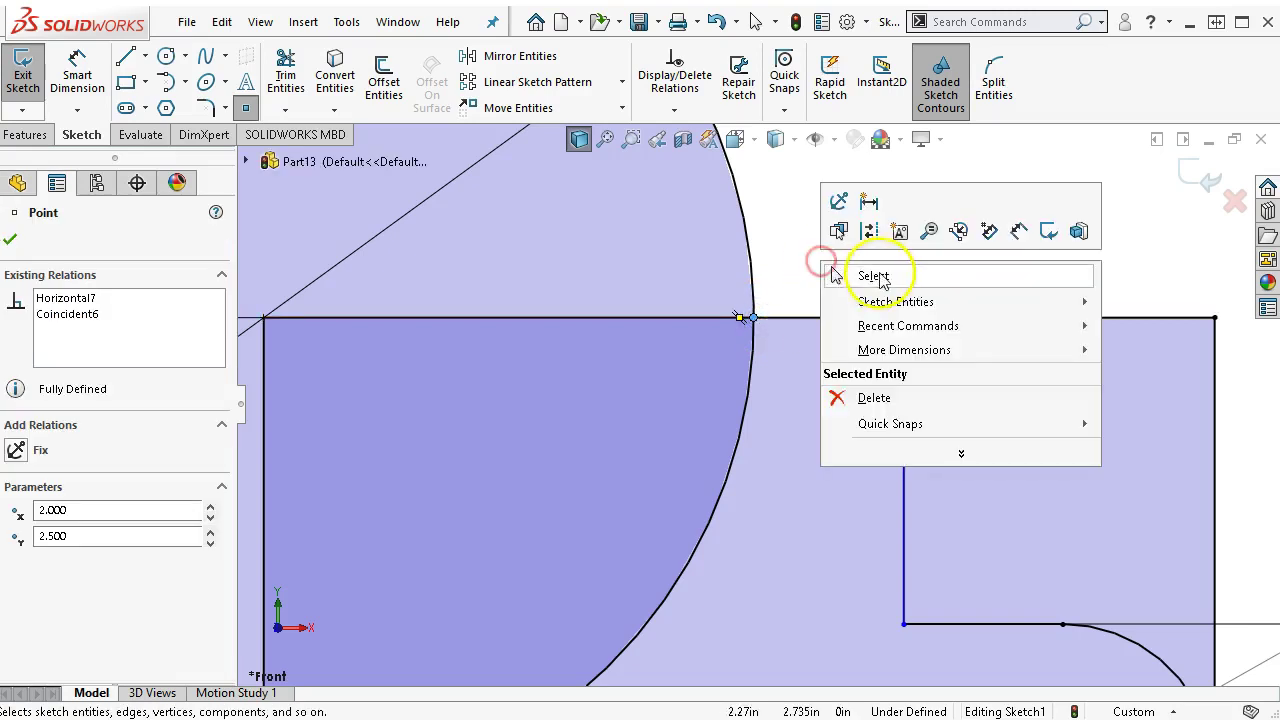
click(860, 271)
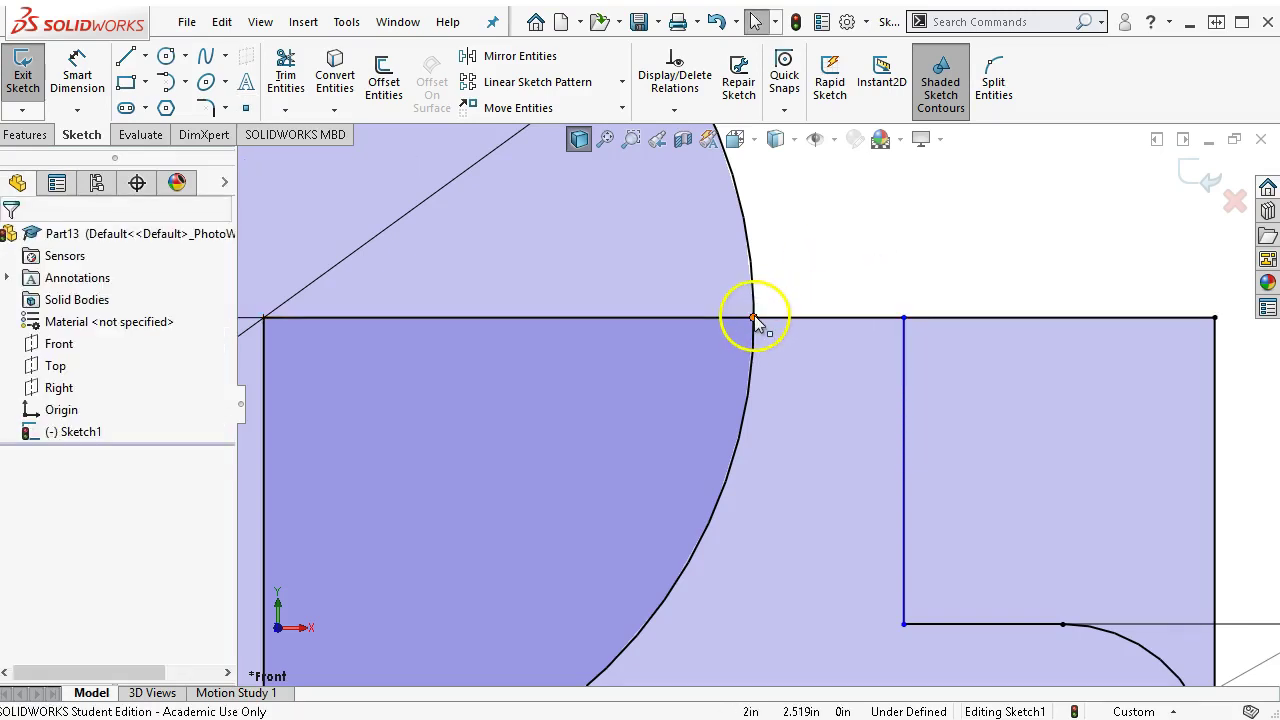
Step: Dimension the horizontal distance from the new point to the vertical line as 1 in and finish dimensioning
click(91, 60)
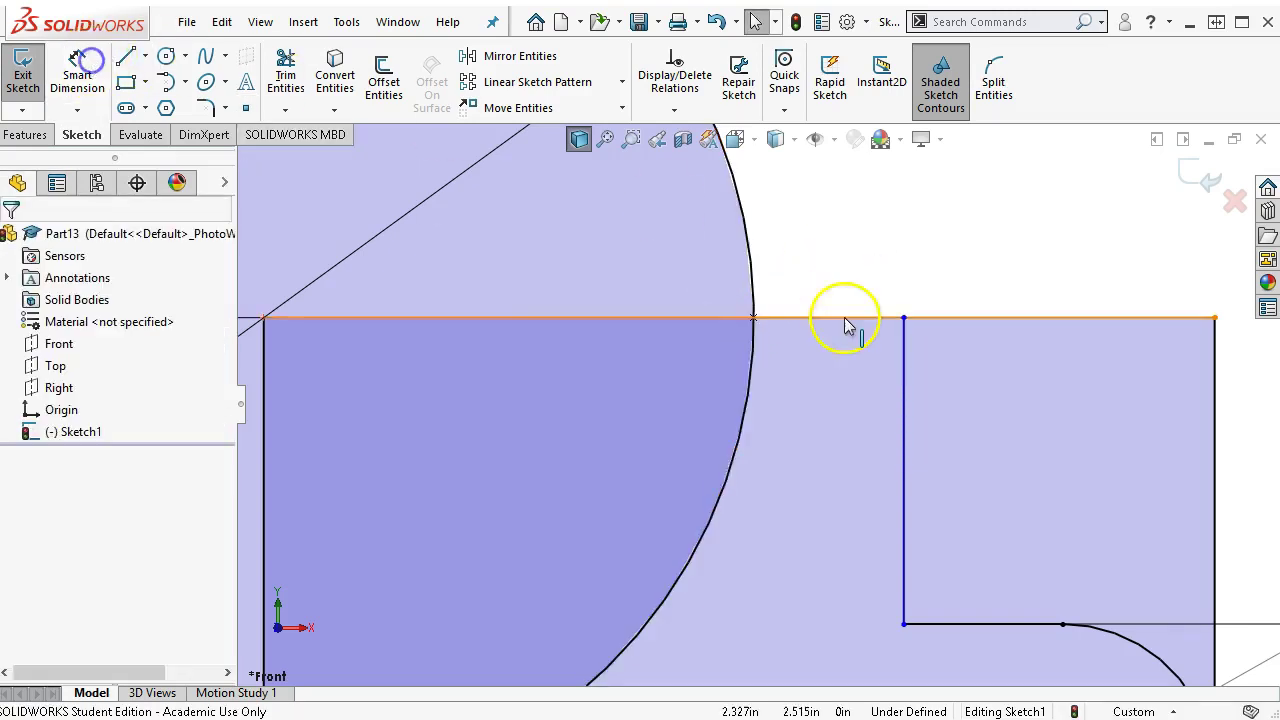
click(755, 317)
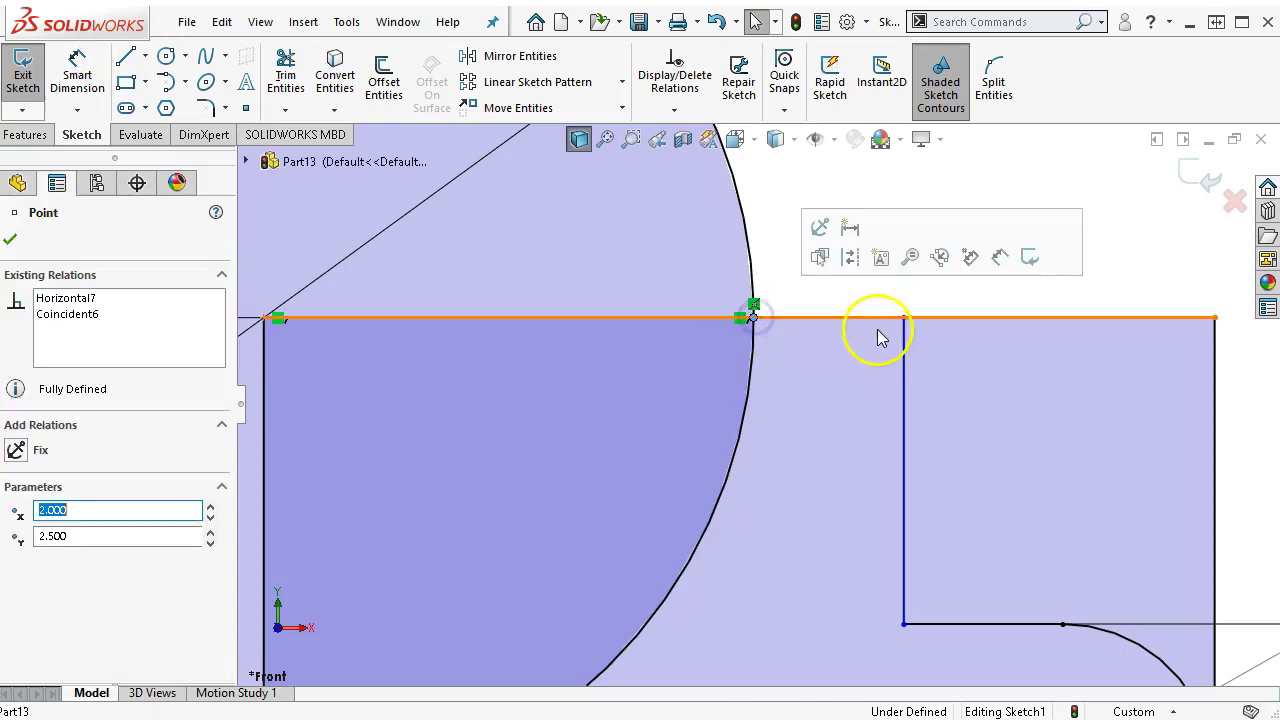
click(1000, 260)
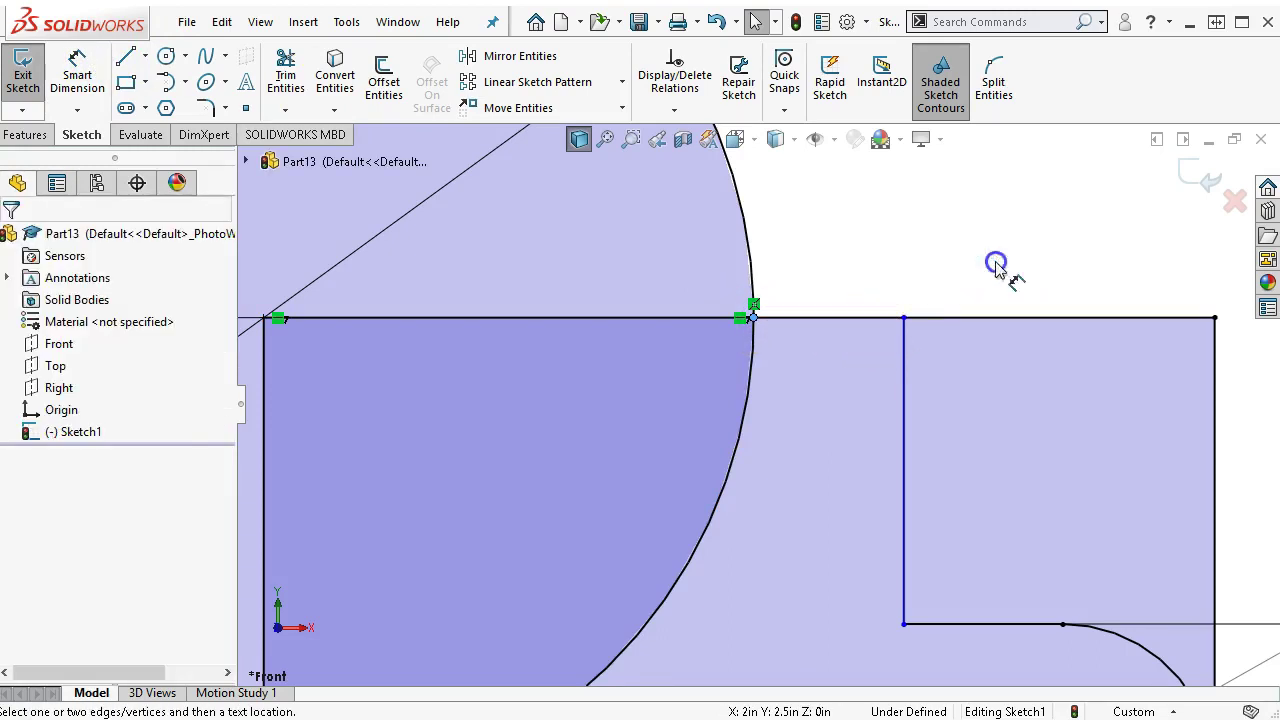
click(903, 348)
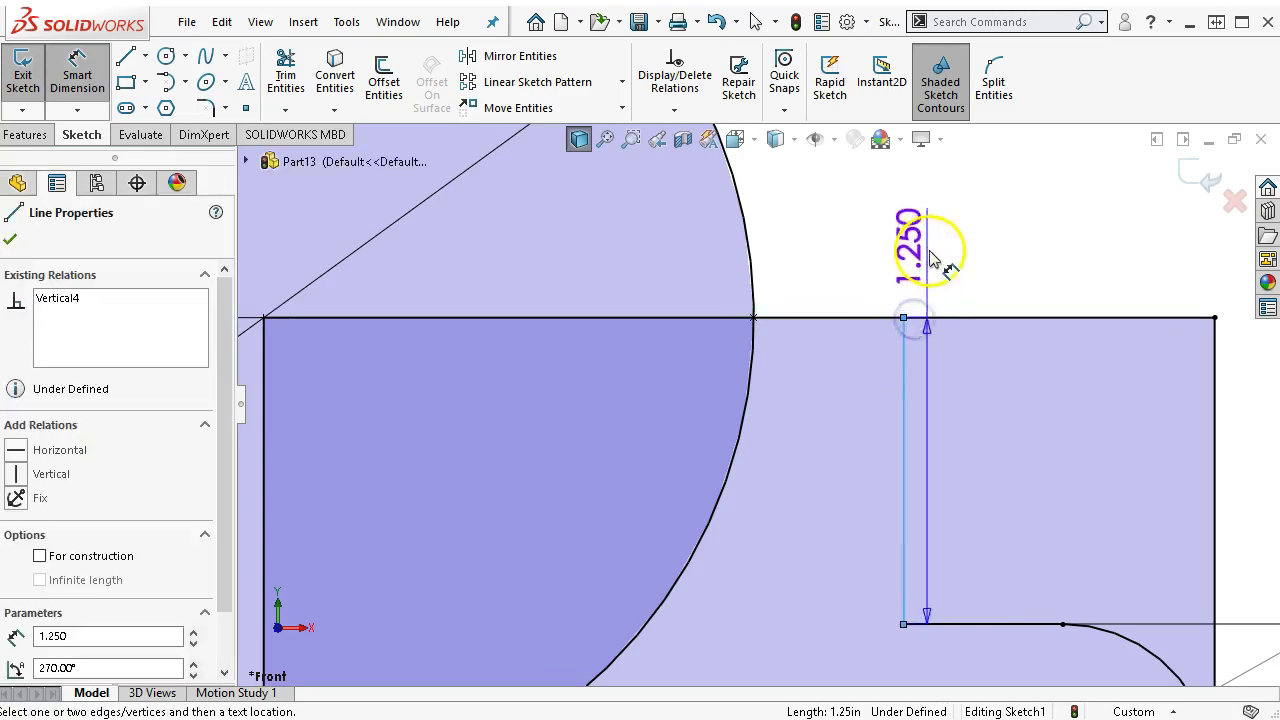
click(756, 320)
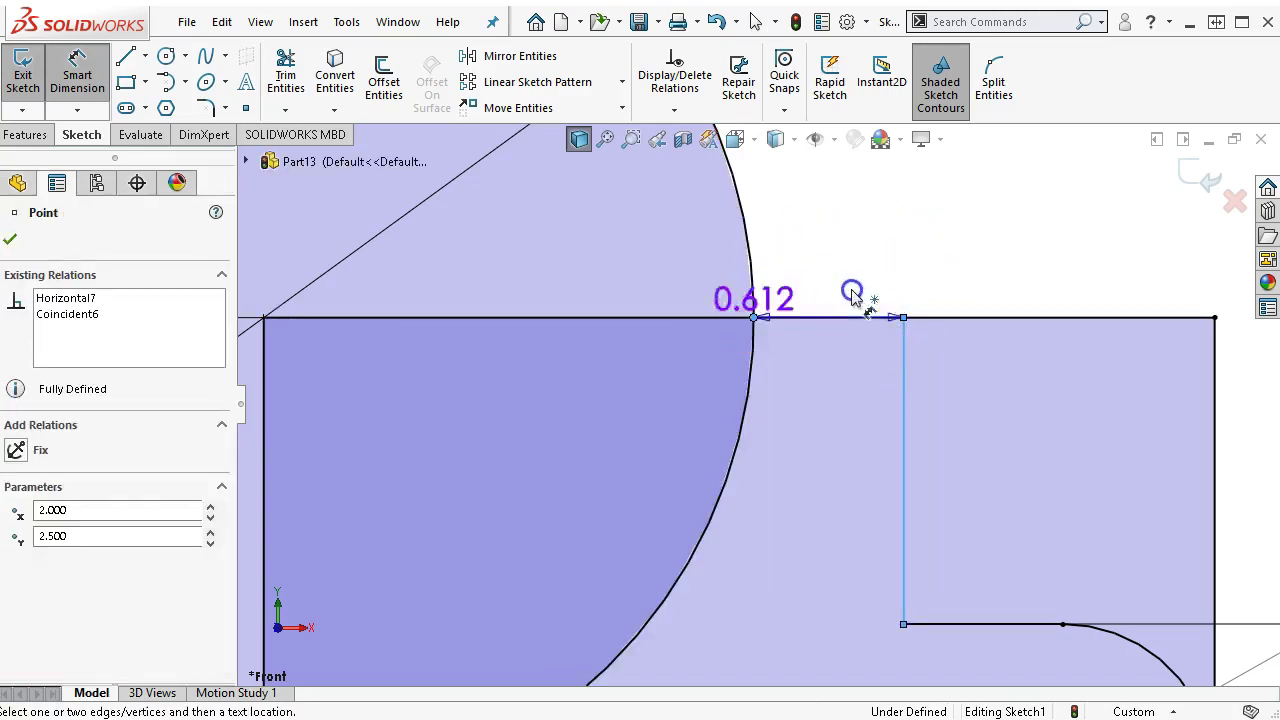
click(853, 250)
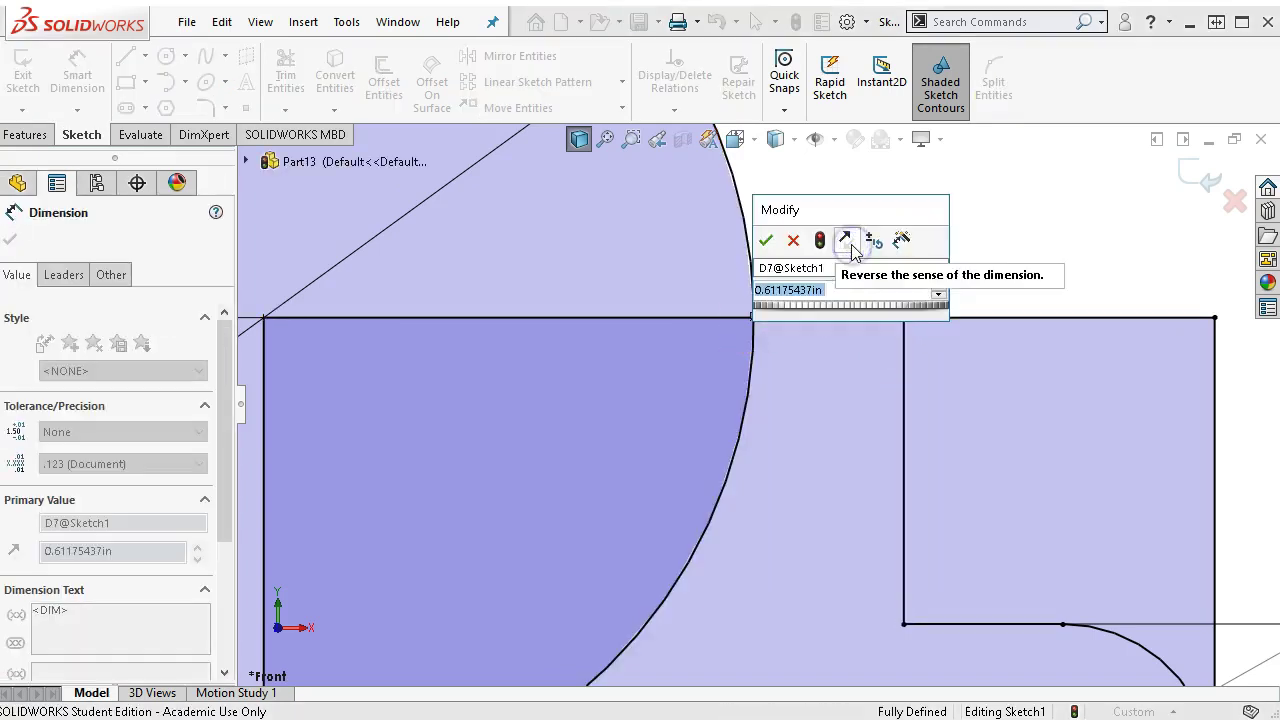
text(1.)
key(Return)
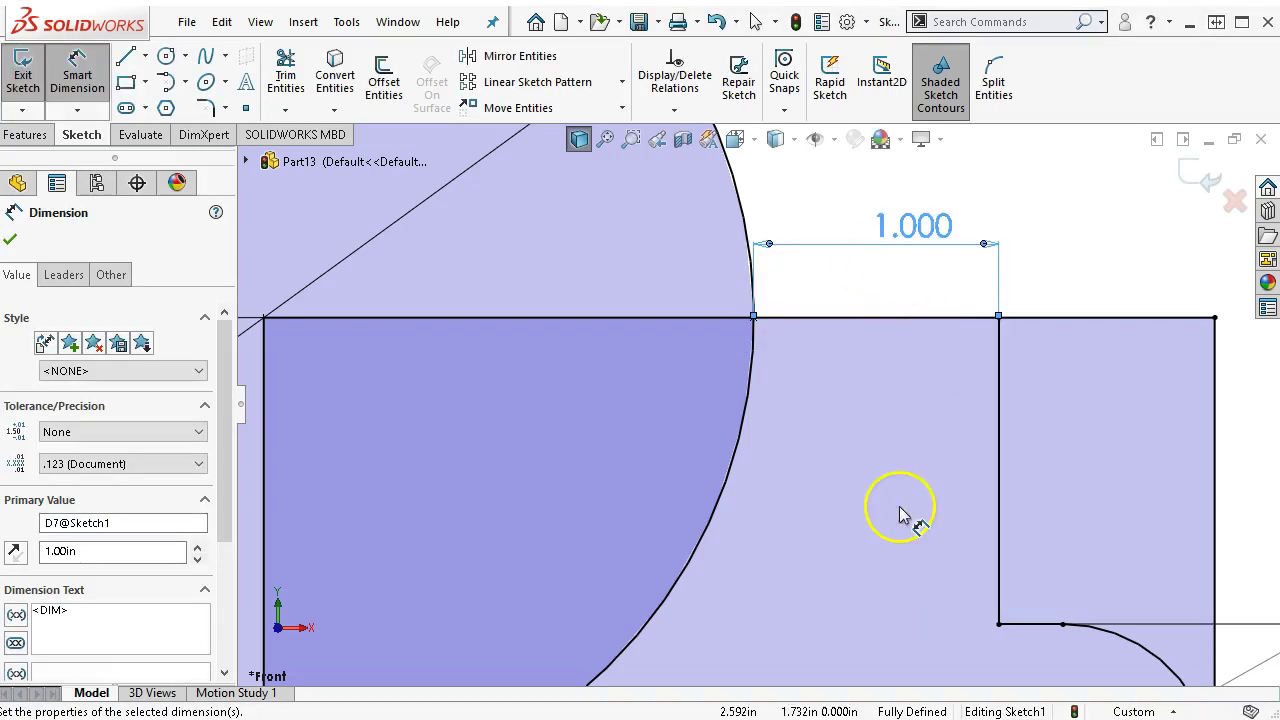
key(f)
right_click(880, 276)
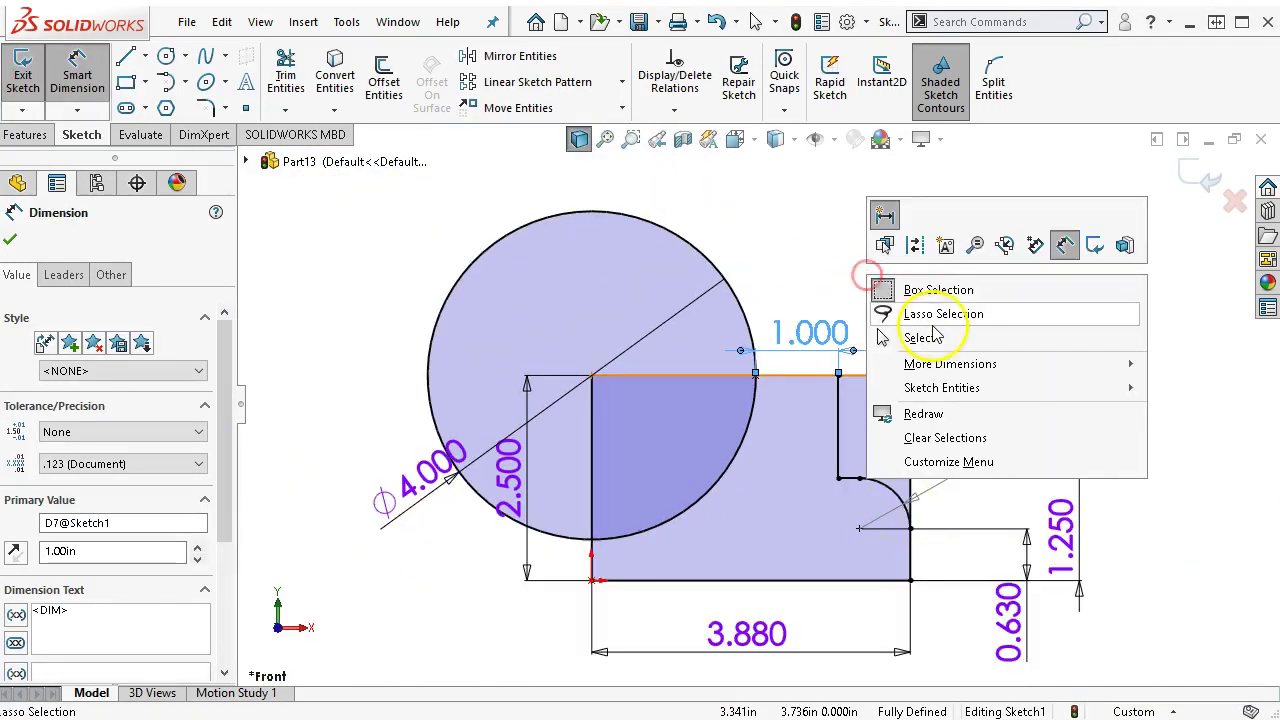
click(933, 335)
Step: Sketch a circle about 0.49 in in diameter inside the rectangle, between the large circle and the tangent arc
click(166, 56)
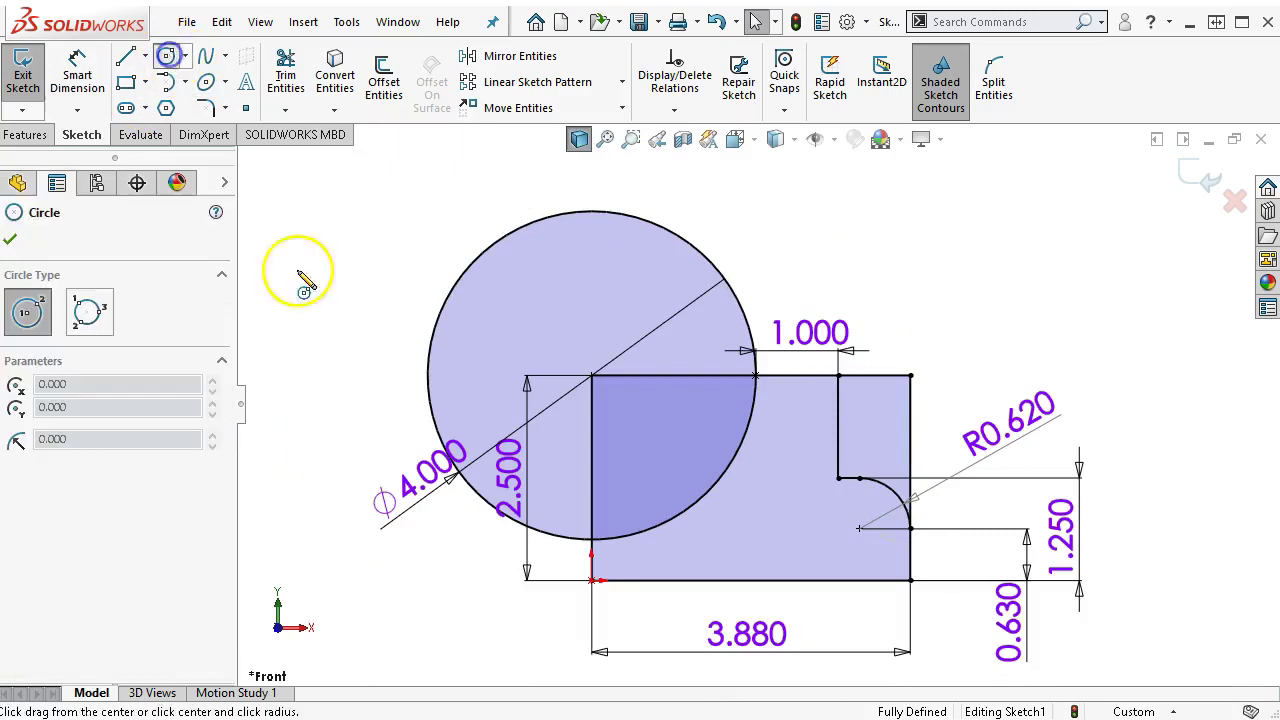
scroll(943, 571, down, 3)
click(708, 457)
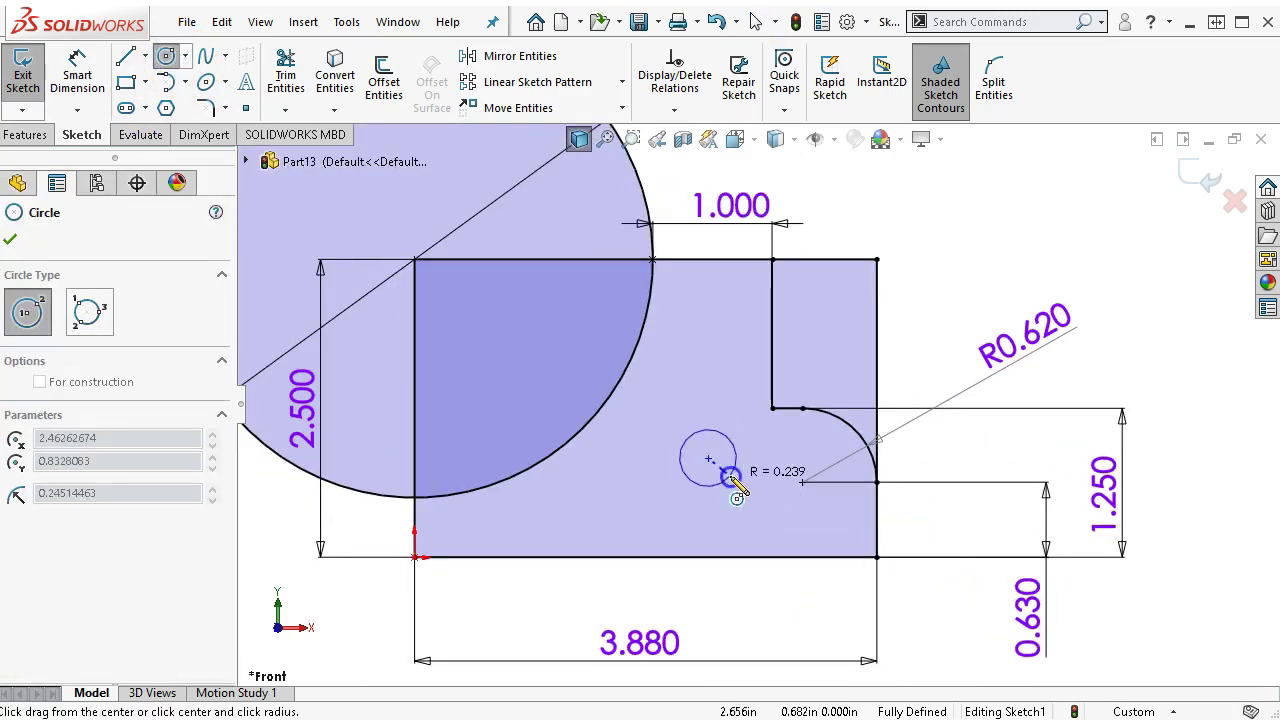
click(731, 478)
Step: Dimension the small circle's diameter as .5 in
right_click(740, 487)
click(931, 450)
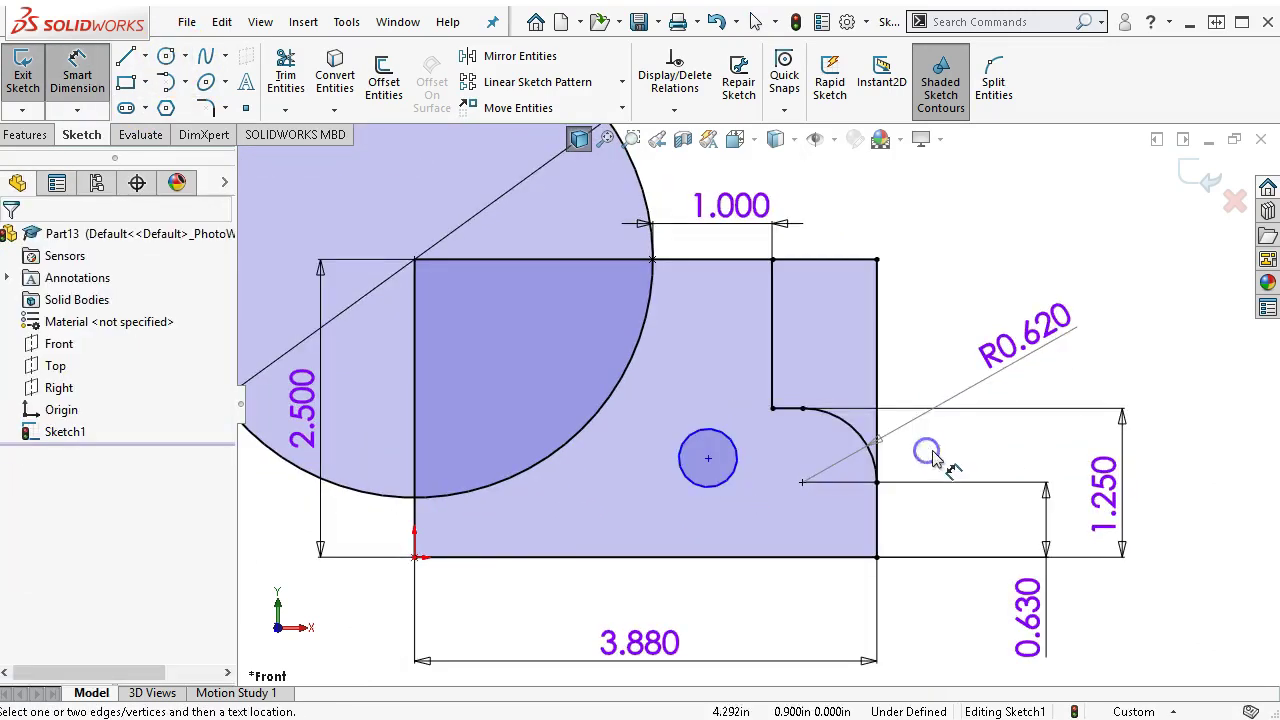
click(728, 437)
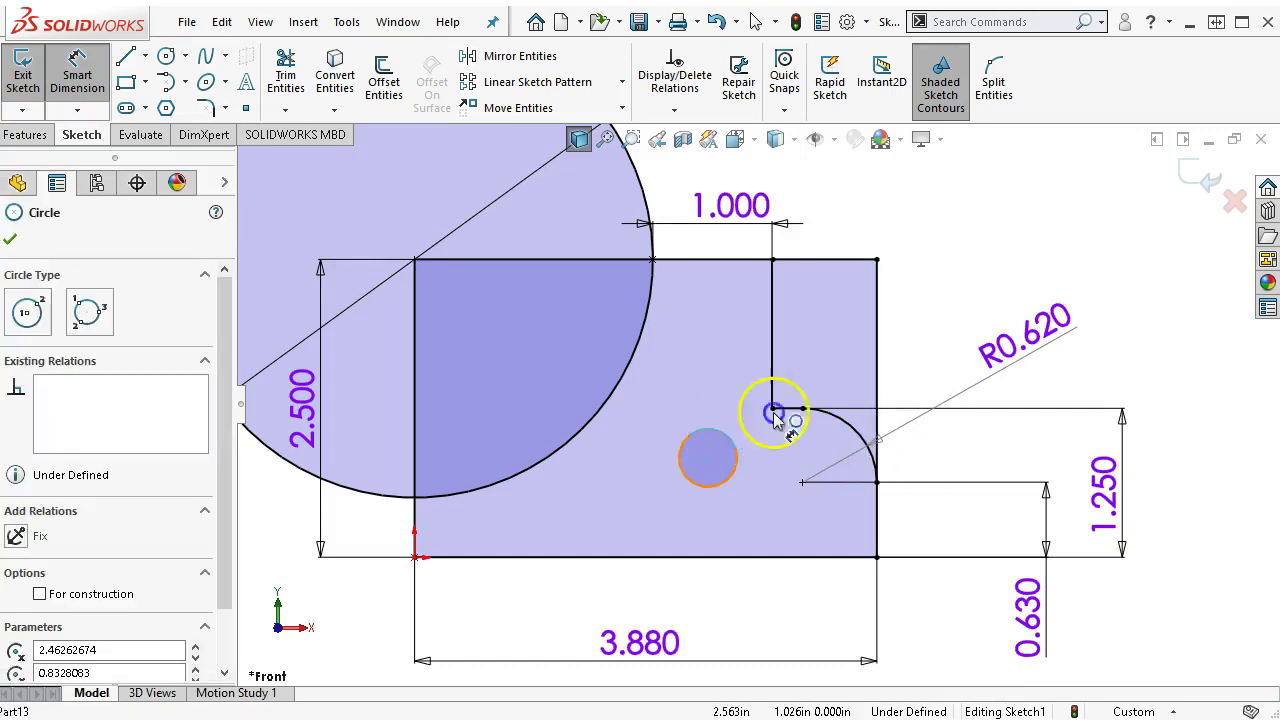
click(960, 275)
text(.5)
key(Return)
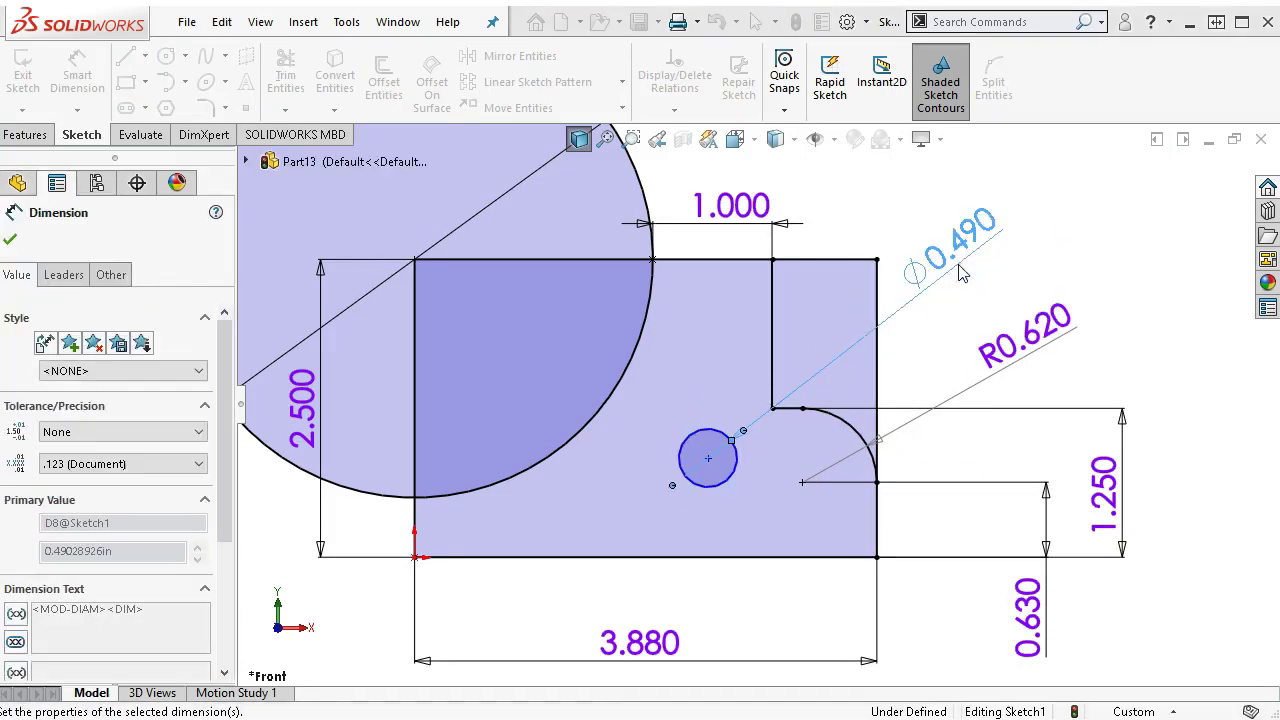
Step: Dimension the height of the small circle's centre above the rectangle's bottom edge as 1.3 in
click(734, 557)
click(714, 487)
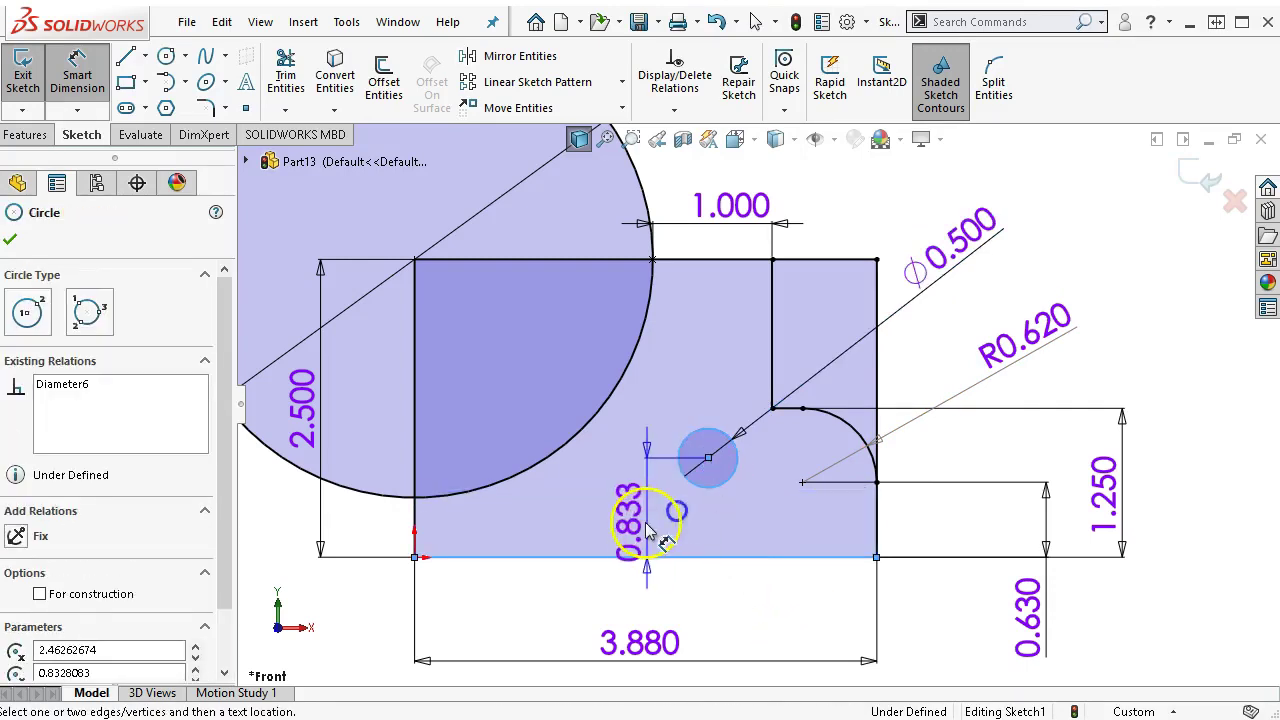
click(645, 527)
text(1.2)
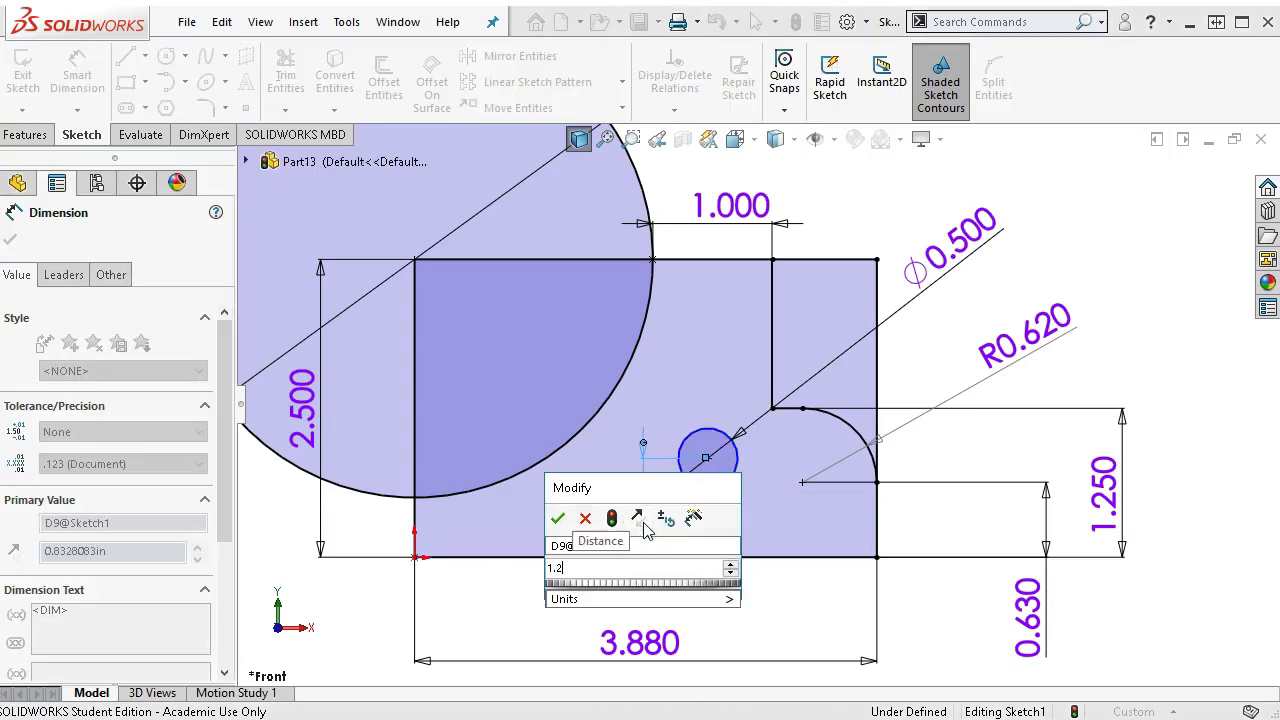
key(BackSpace)
text(3)
key(Return)
click(716, 536)
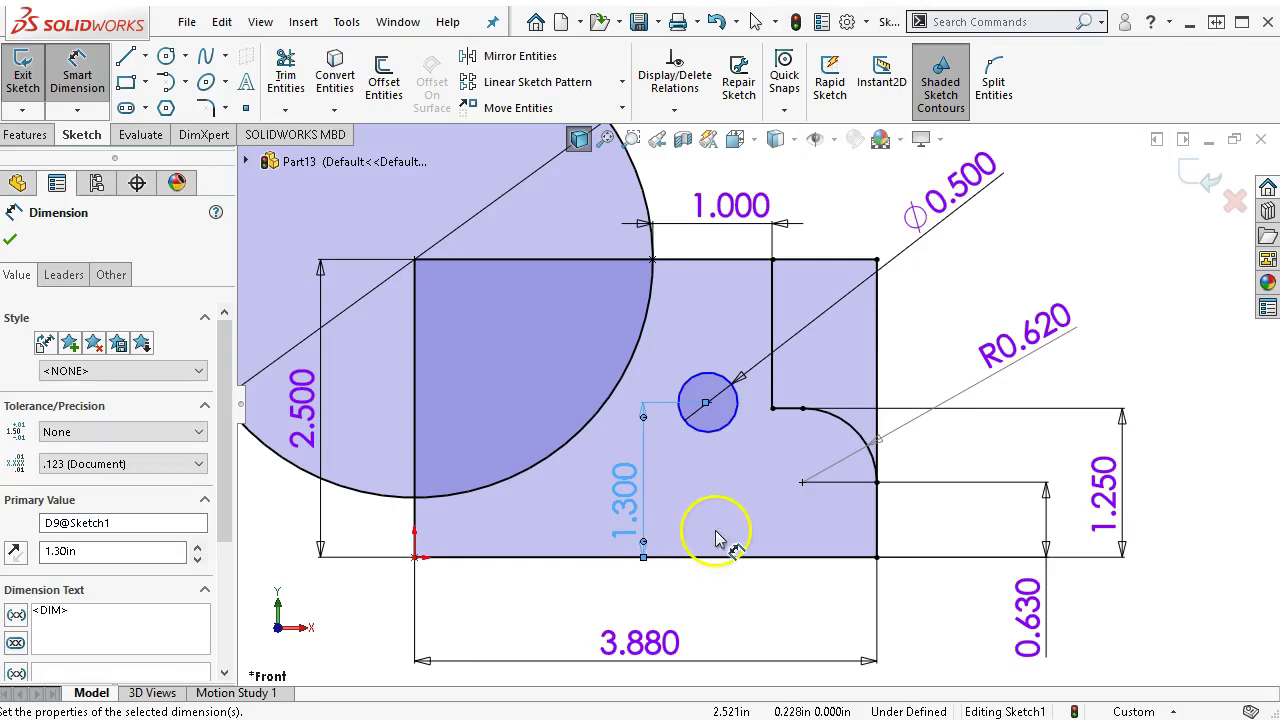
Step: Dimension the horizontal distance between the small circle's centre and the tangent arc's centre as 0.88 in
click(836, 421)
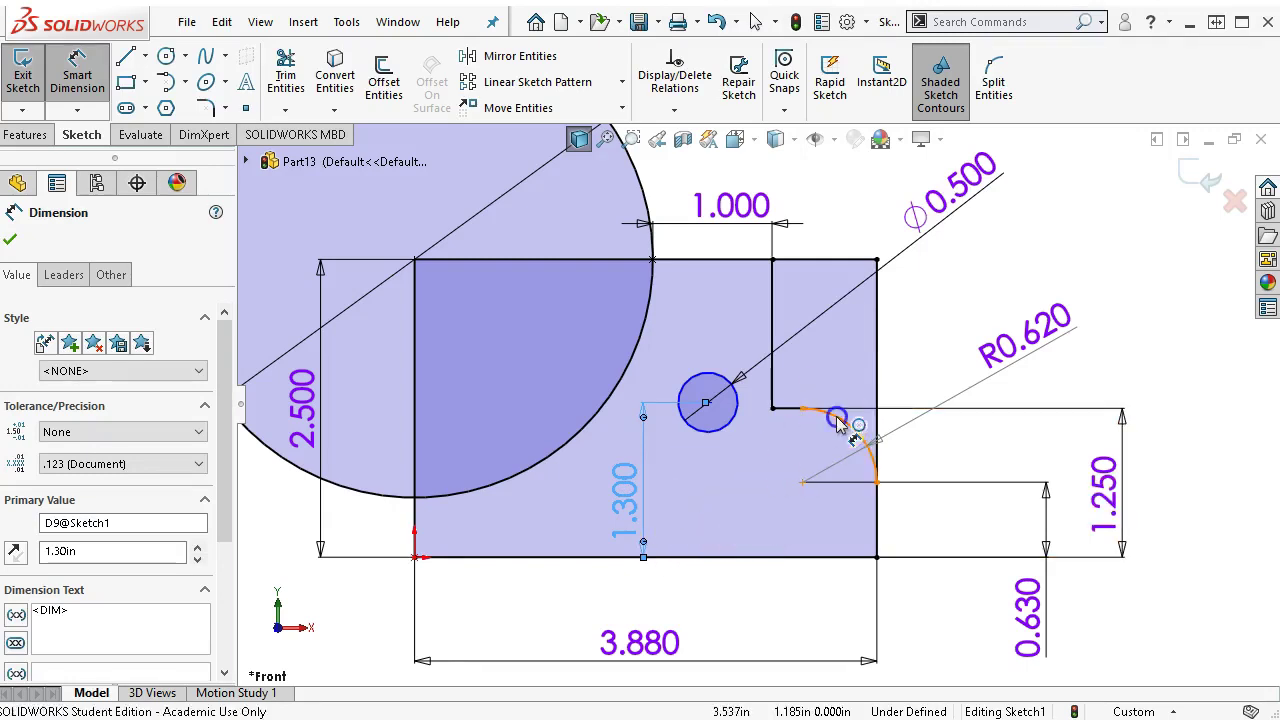
click(704, 410)
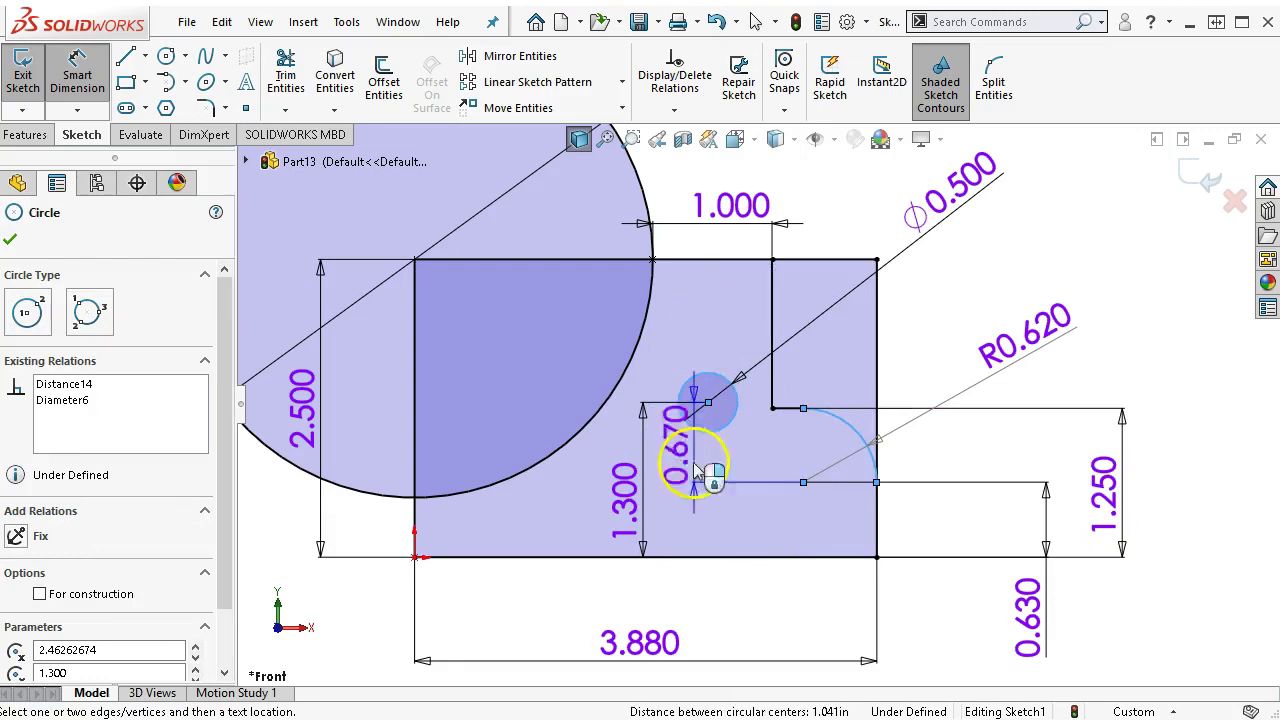
click(762, 612)
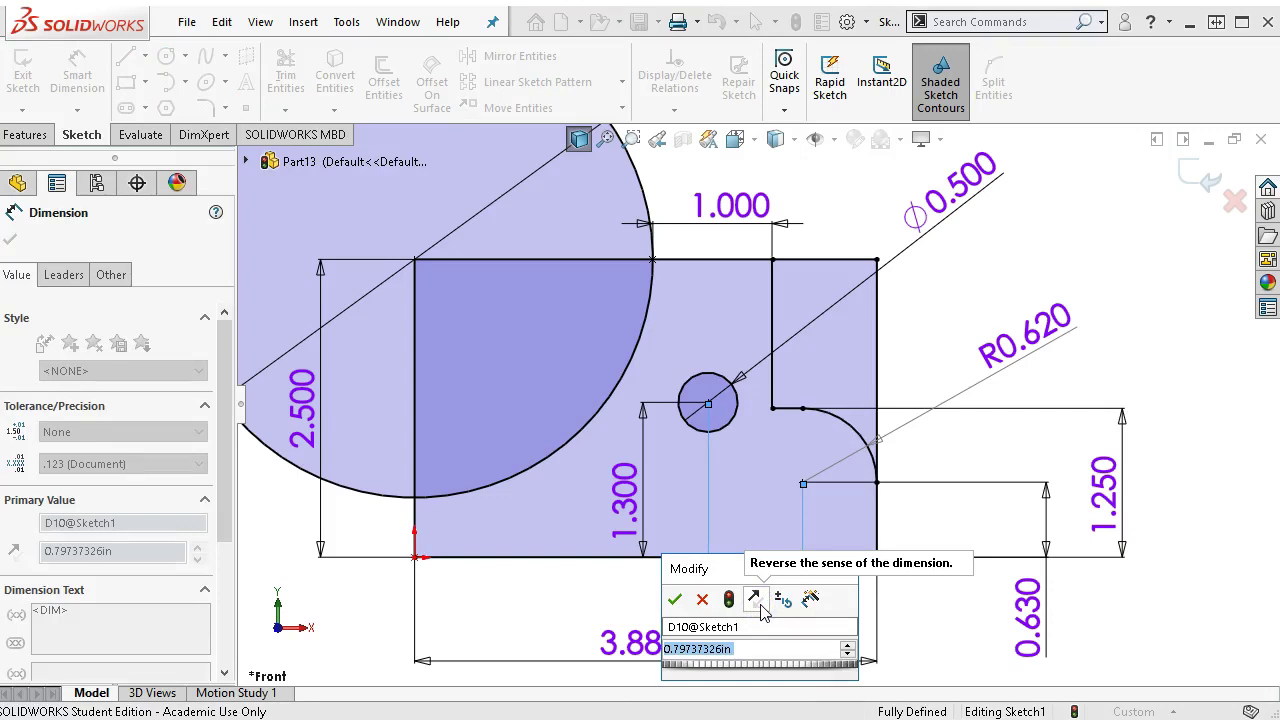
text(0.88)
key(Return)
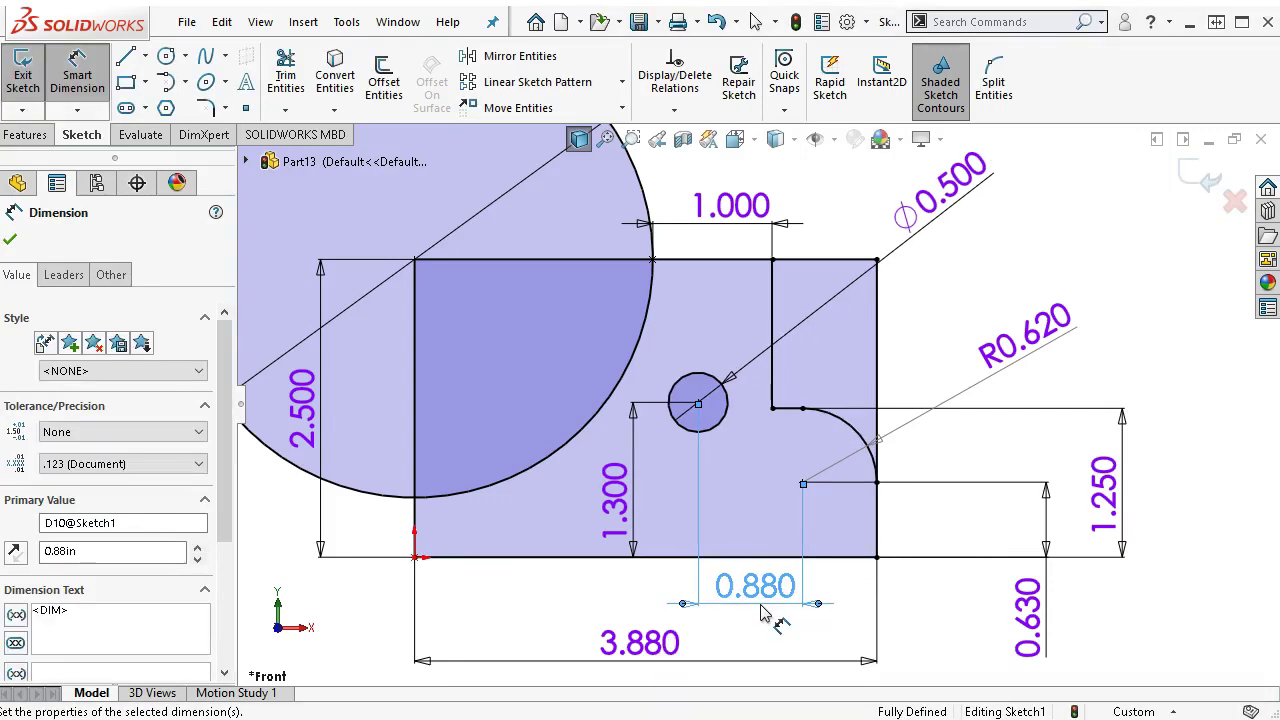
Step: Change the height of the small circle's centre above the rectangle's bottom edge to 1.13 in and finish dimensioning
click(618, 505)
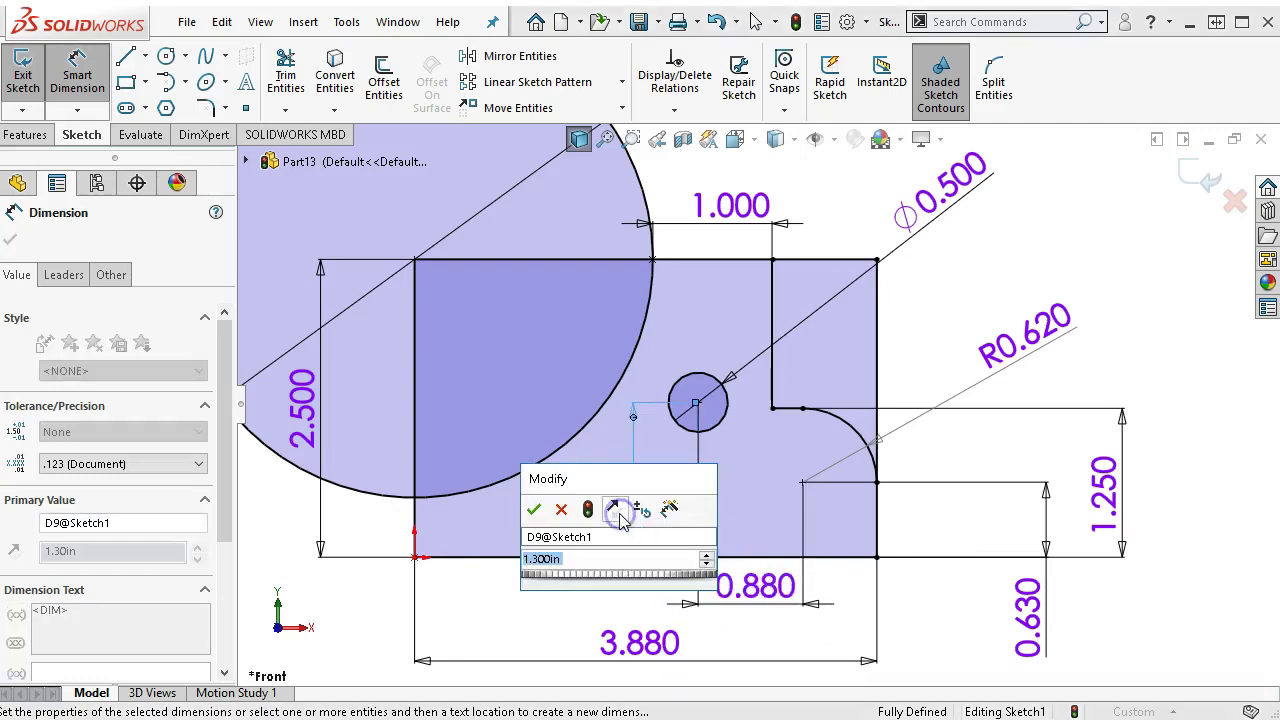
text(1.13)
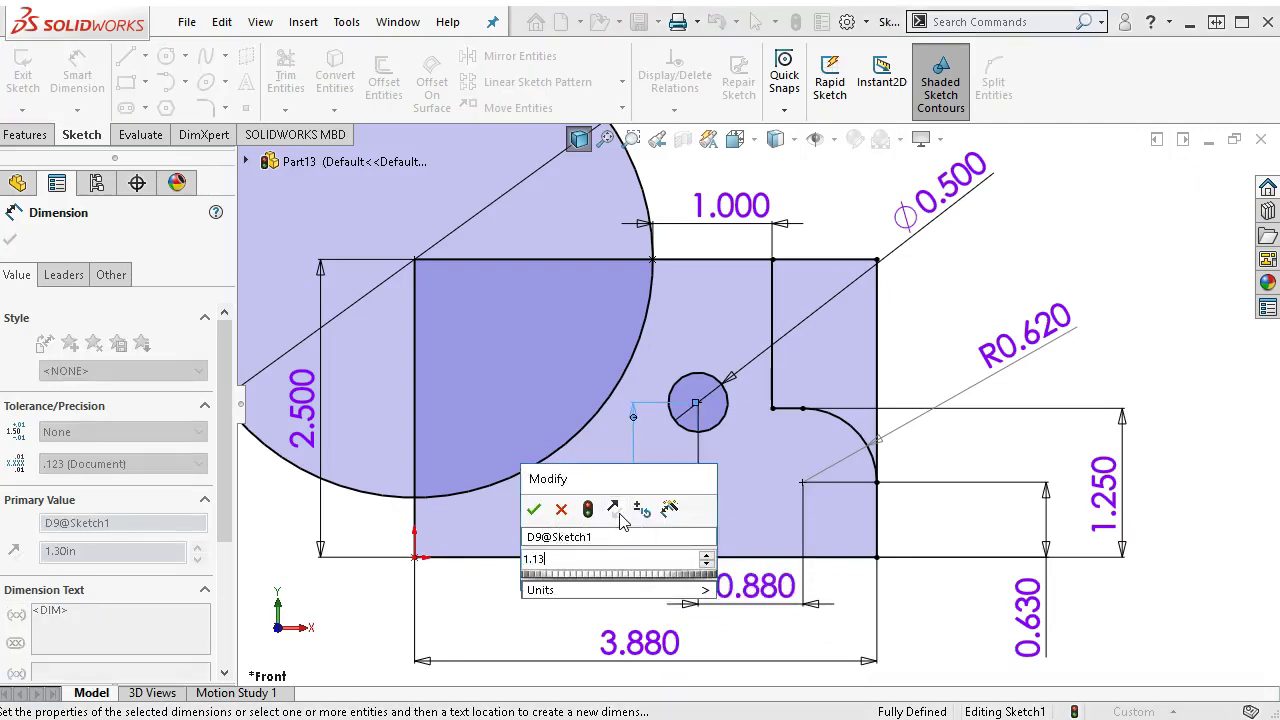
key(Return)
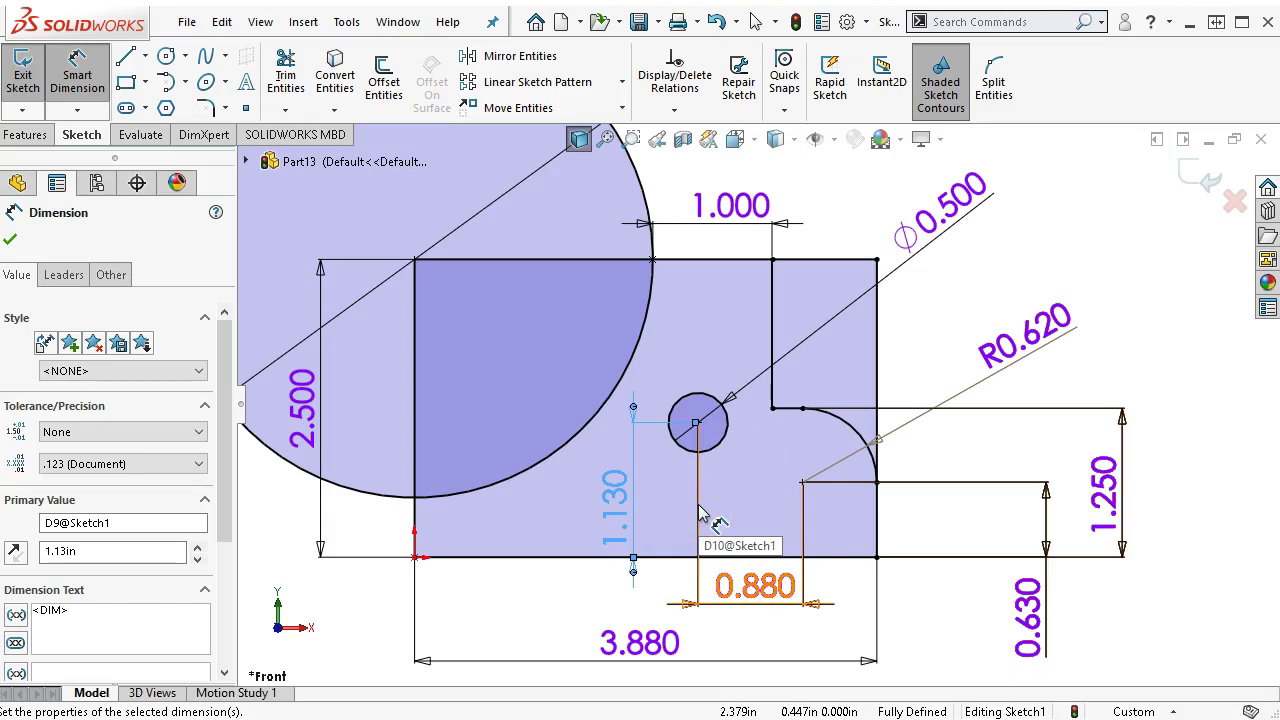
right_click(963, 291)
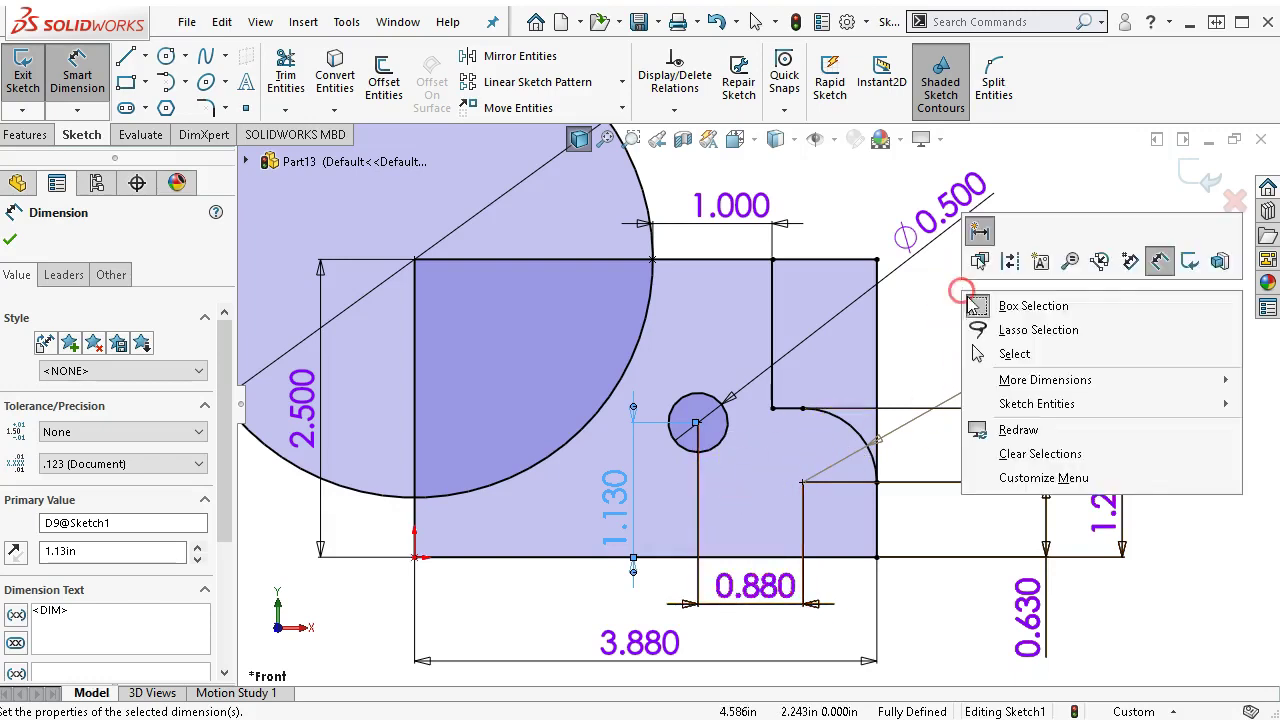
click(1026, 352)
click(1048, 299)
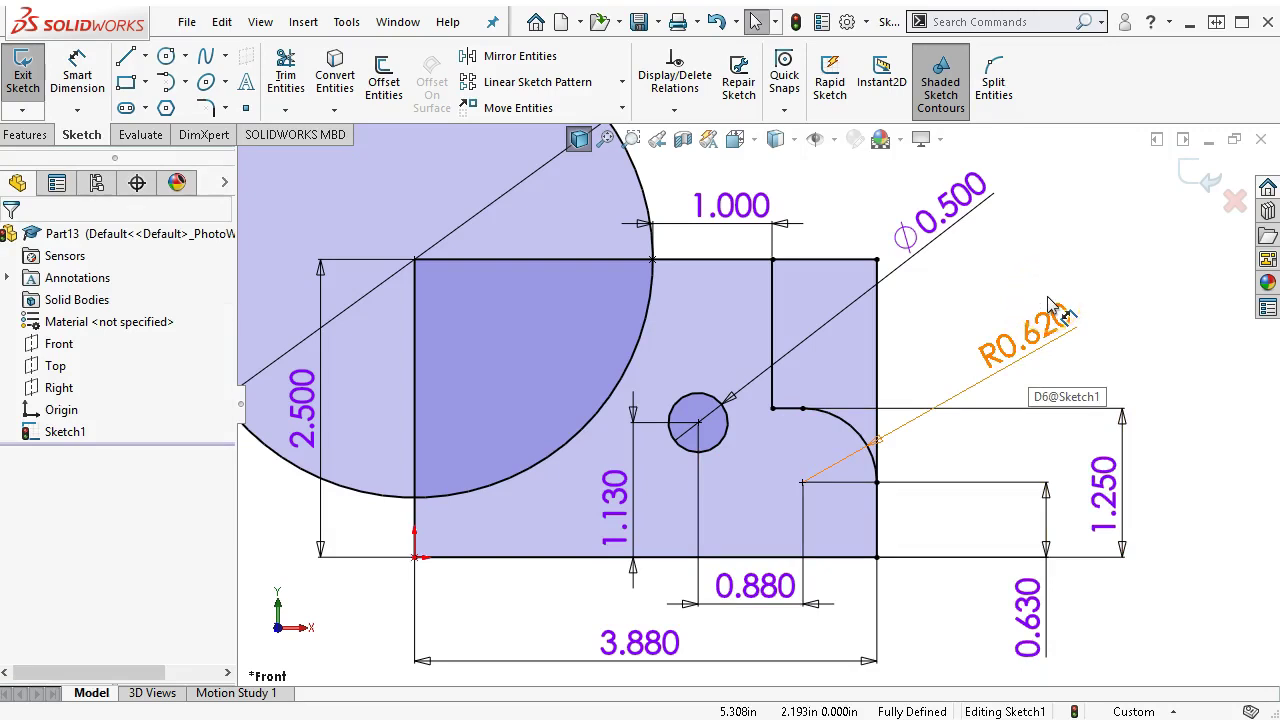
Step: Start an Extruded Boss/Base from the sketch and select the profile region around the small circle, outside the large circle, as its contour
key(f)
click(1058, 292)
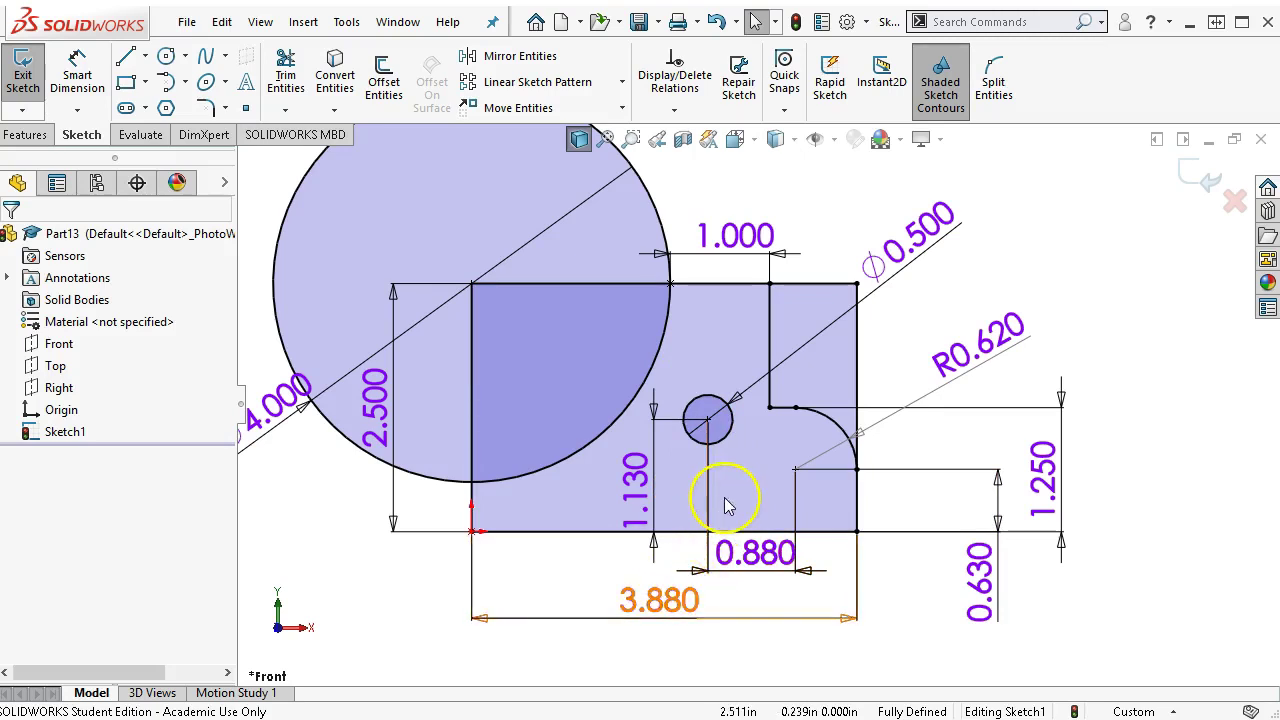
scroll(780, 220, up, 1)
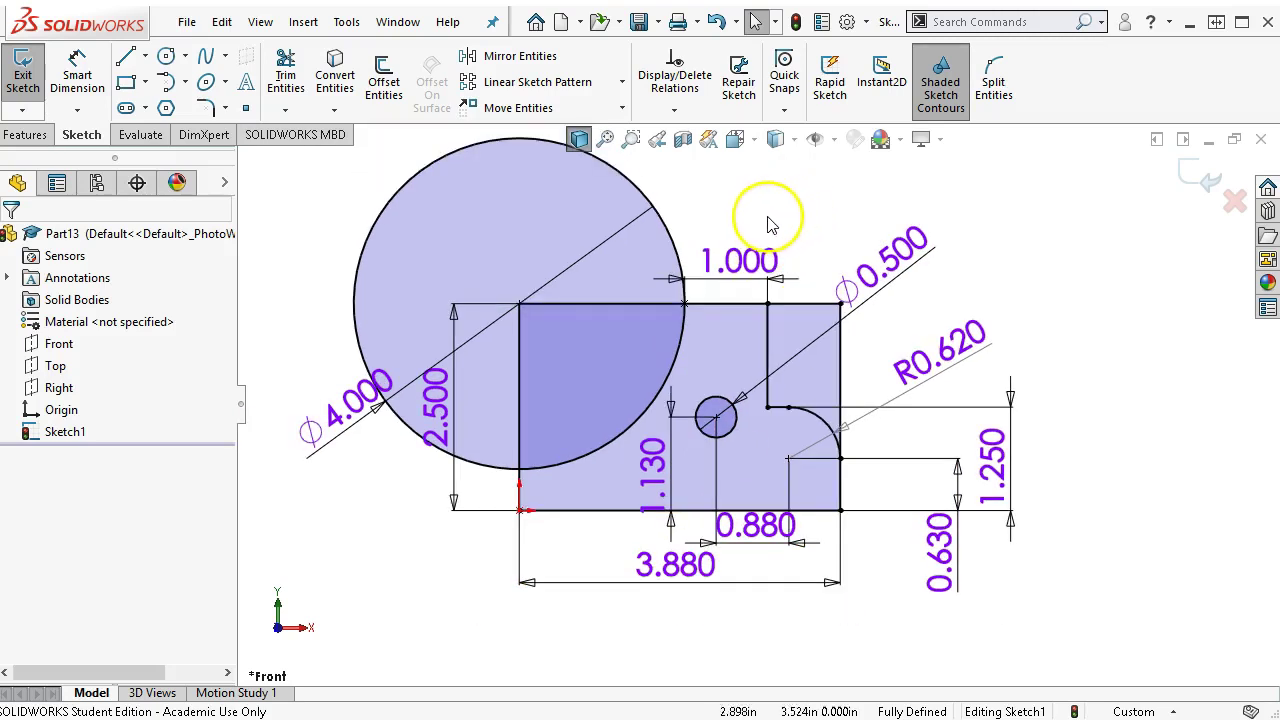
click(24, 136)
click(45, 86)
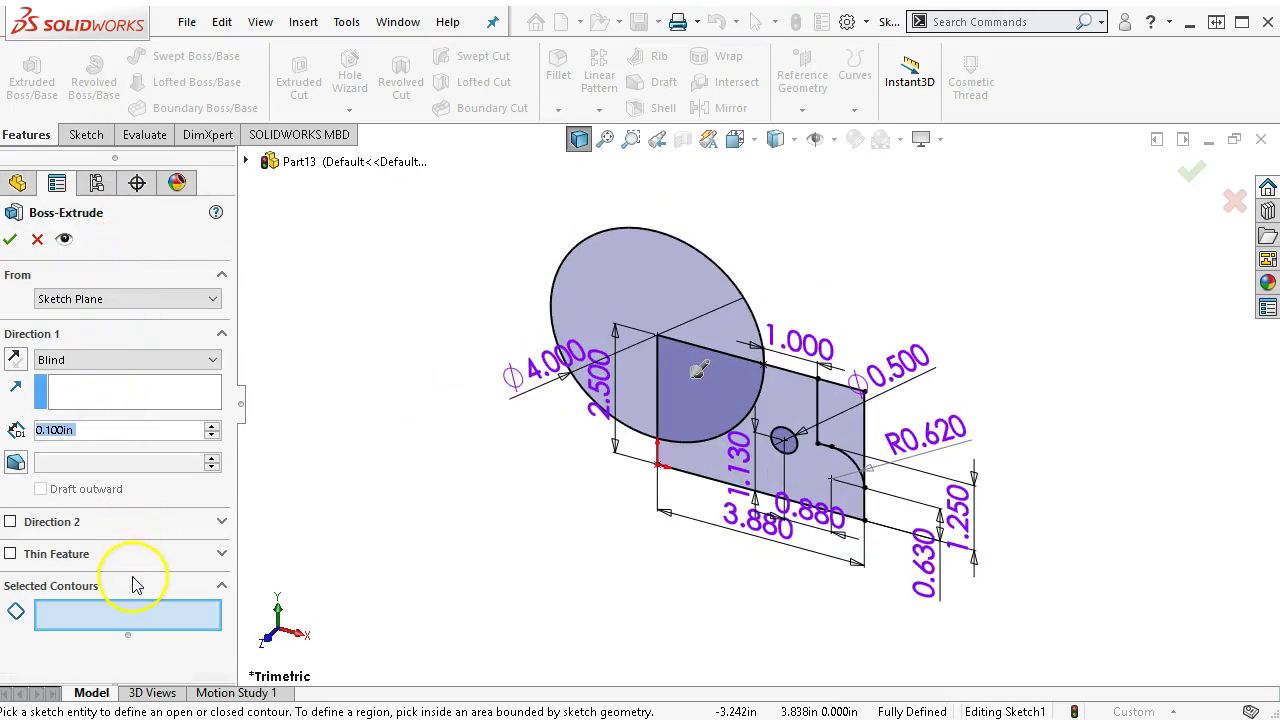
click(135, 612)
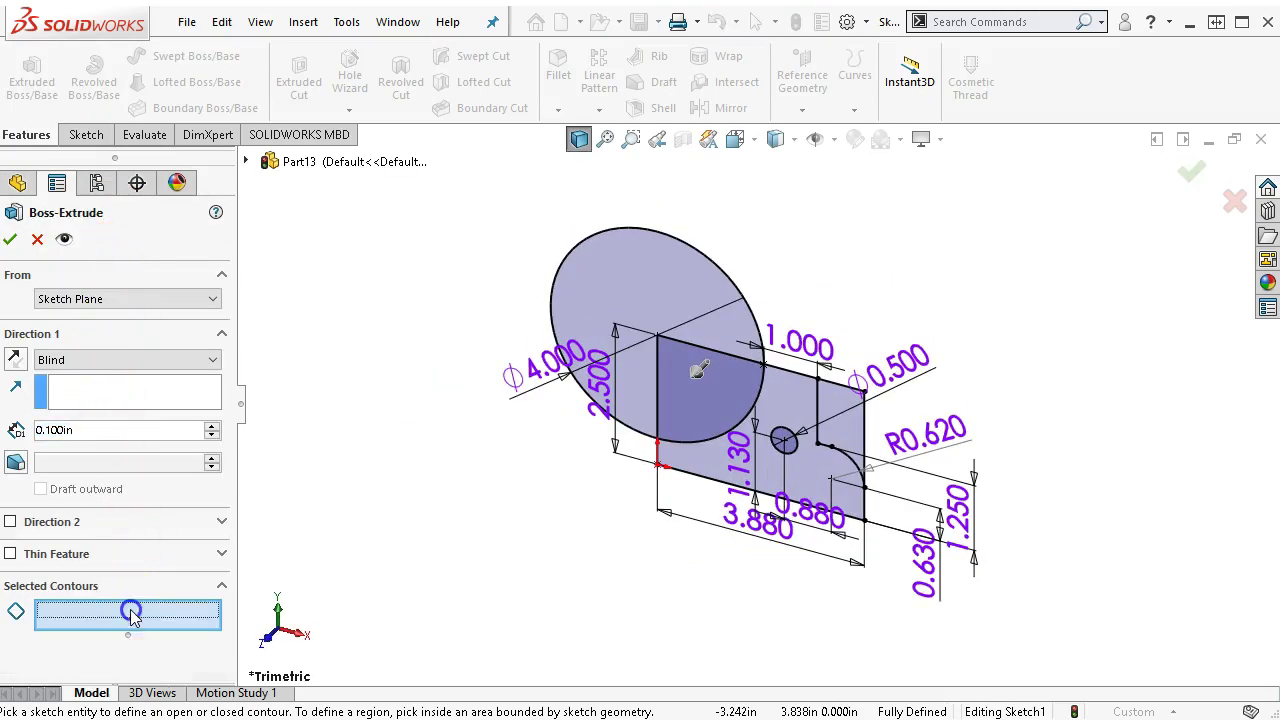
click(792, 392)
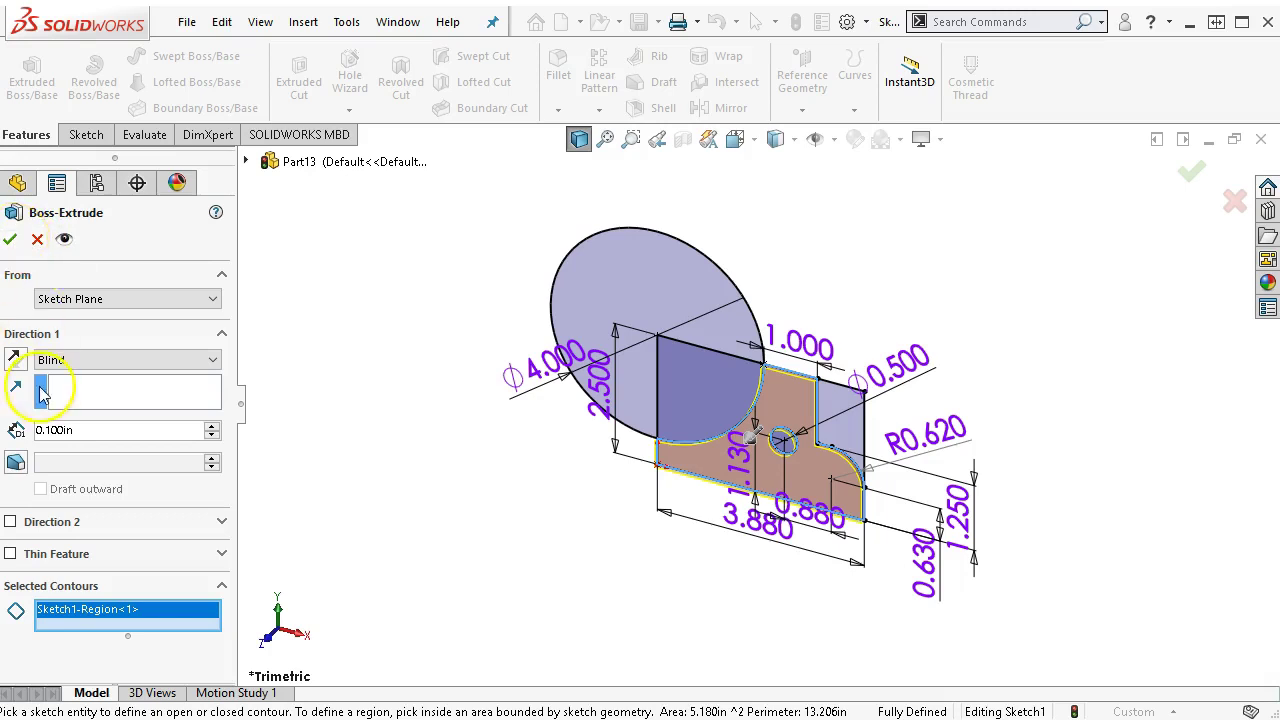
Step: Extrude the selected region 2.38 in with the Mid Plane end condition
click(97, 360)
click(80, 443)
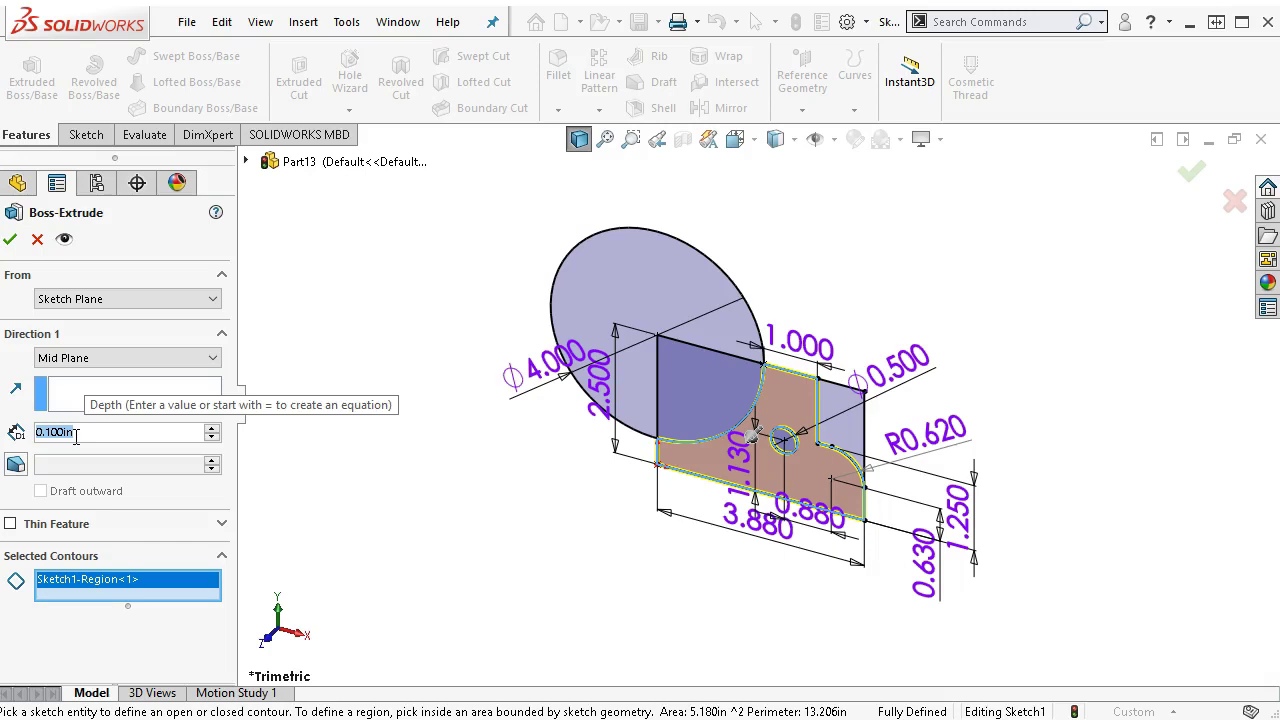
text(2.38)
key(Return)
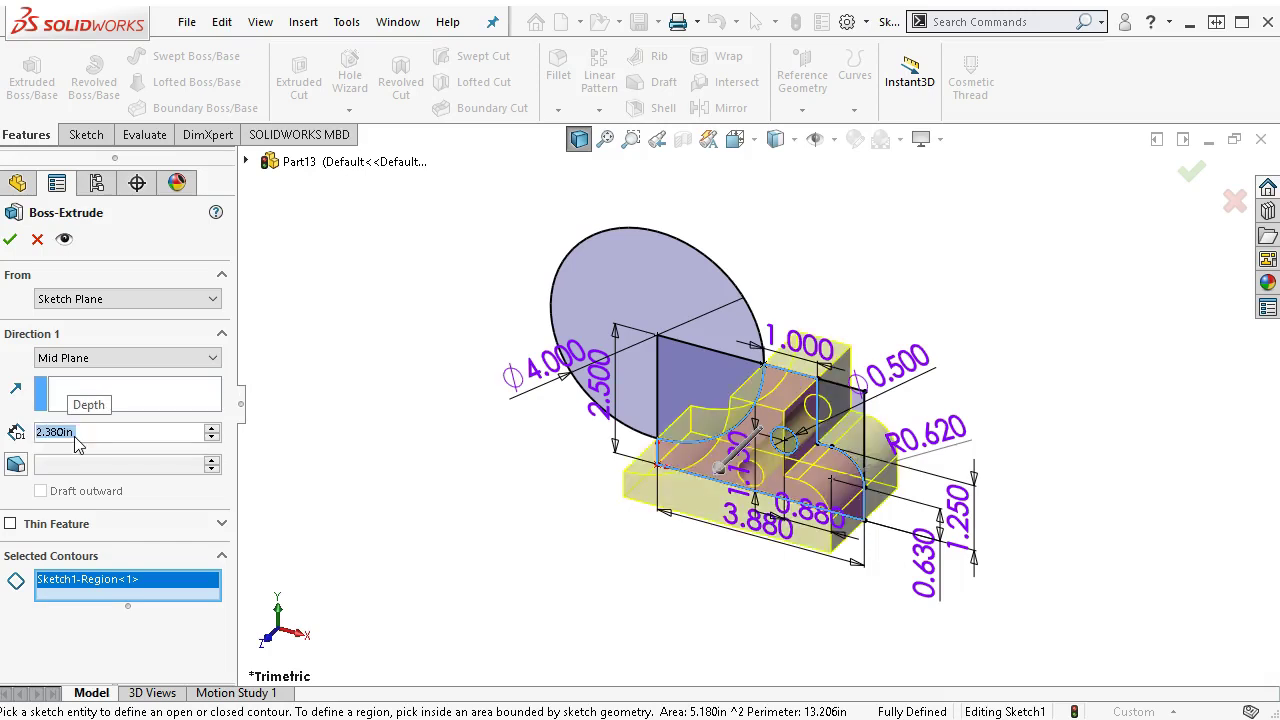
click(10, 240)
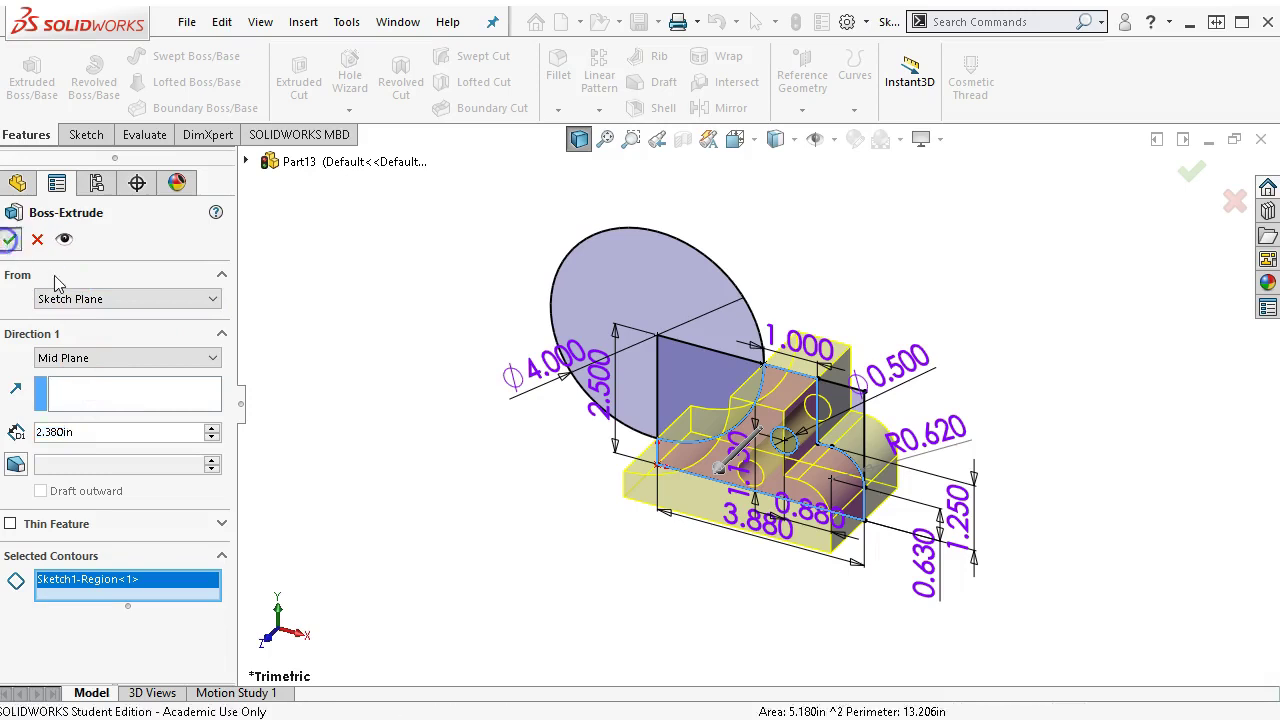
Step: Edit the extrusion's sketch, adding a horizontal line about 1.09 in long from circle to step and a vertical line about 0.67 in from base to circle
click(7, 432)
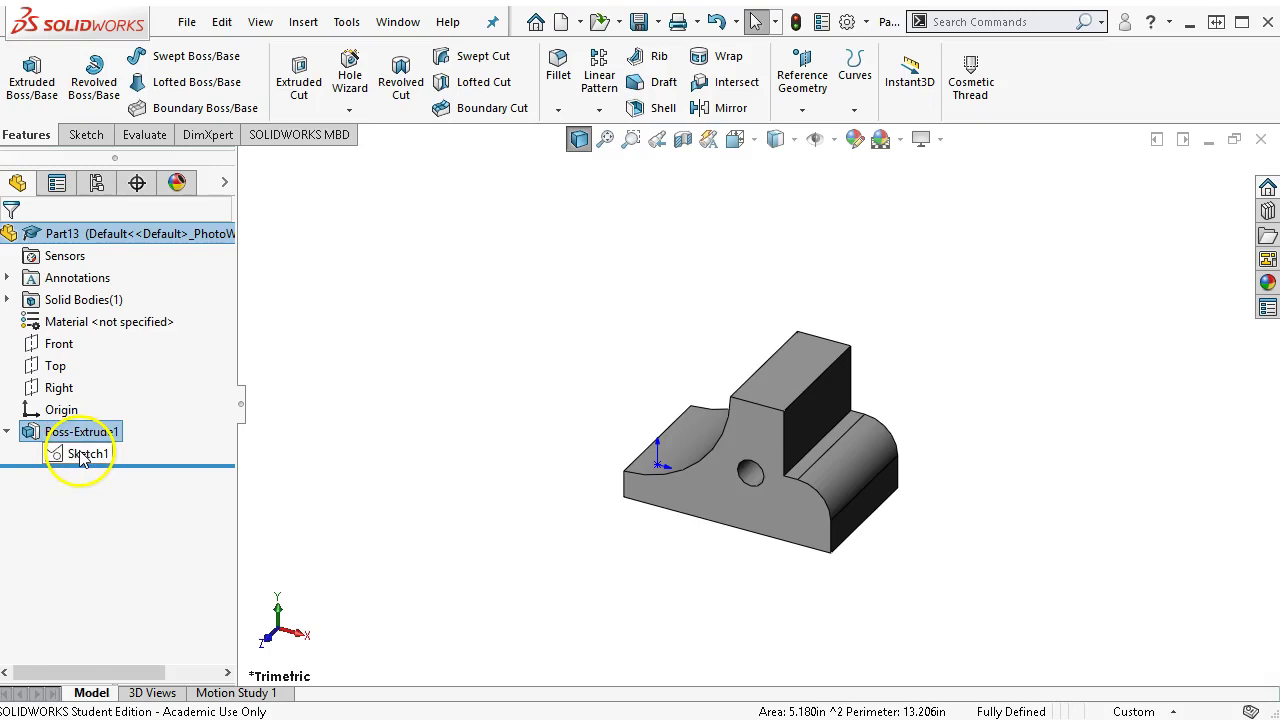
right_click(83, 456)
click(98, 391)
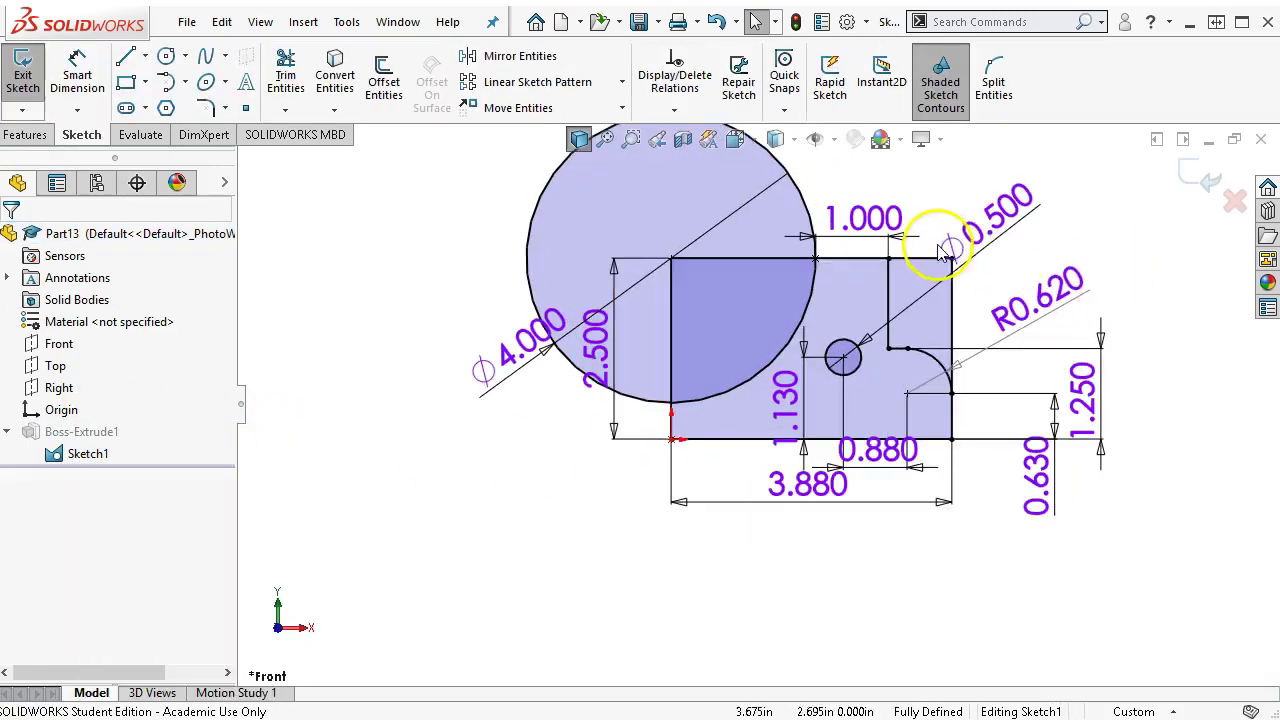
click(128, 57)
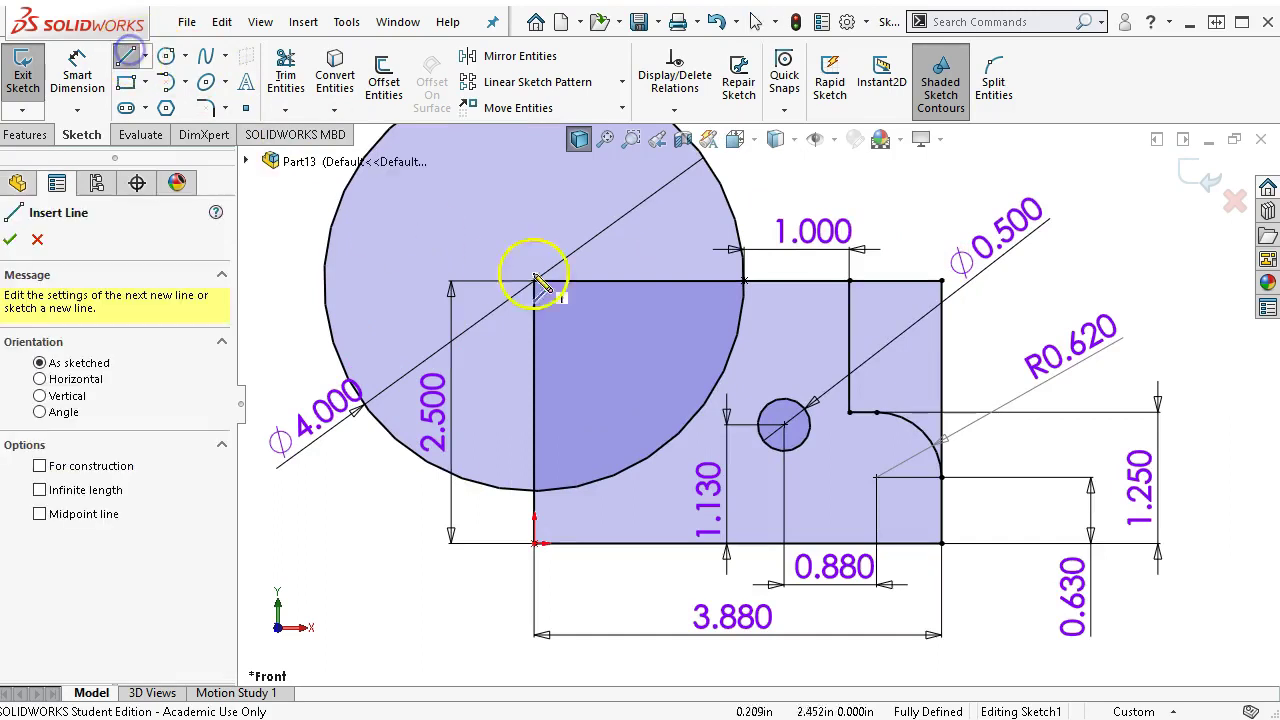
drag(735, 342, 850, 341)
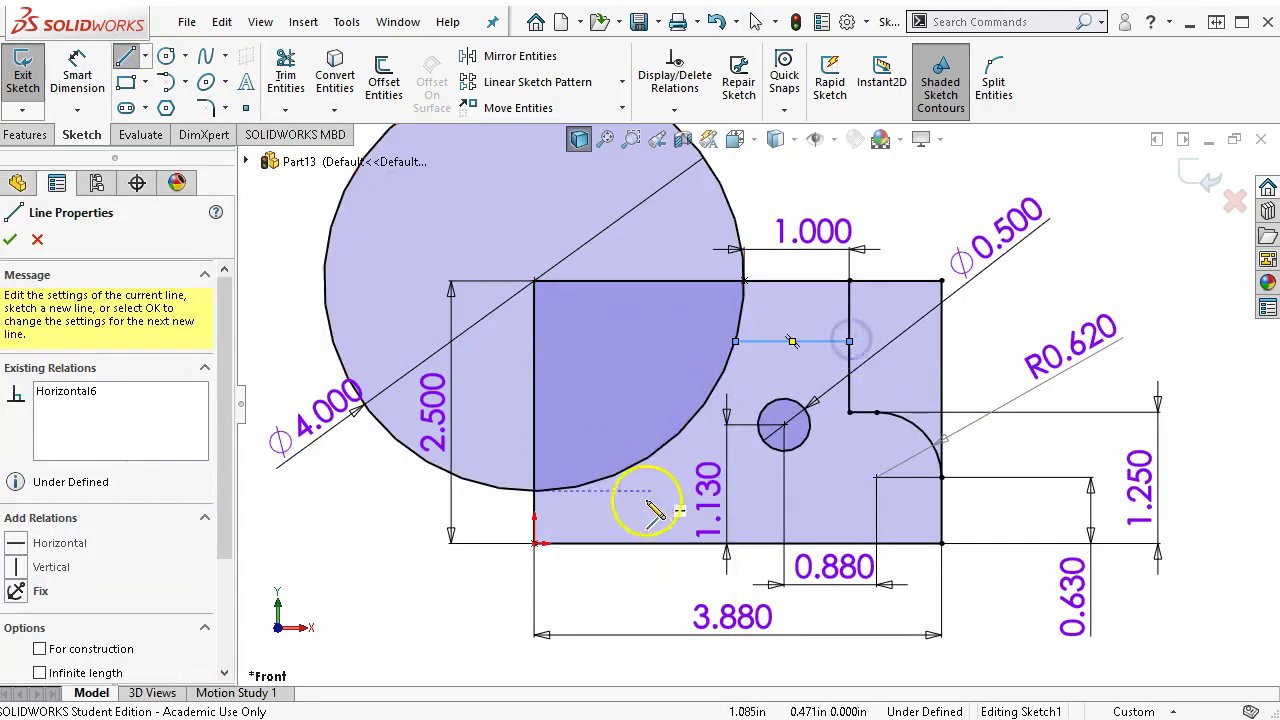
drag(619, 543, 619, 473)
Step: Dimension the new vertical line between the base edge and the large circle as 0.63 in
right_click(938, 168)
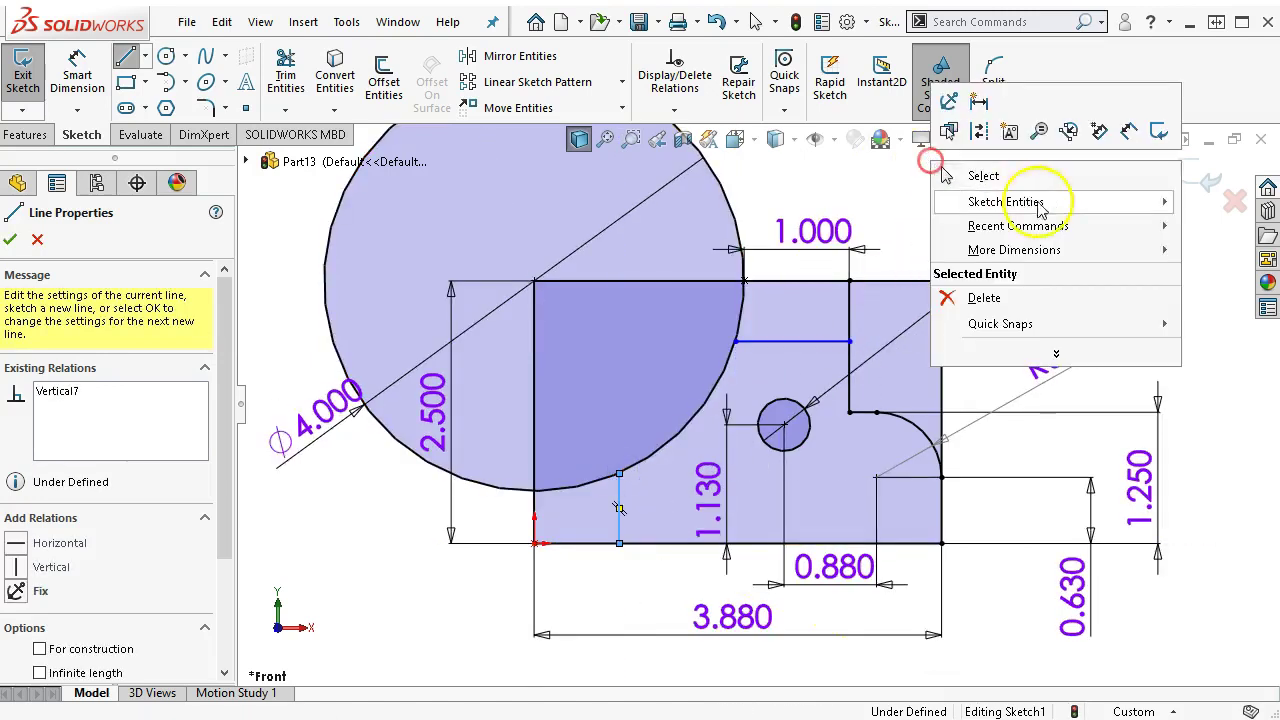
click(1127, 122)
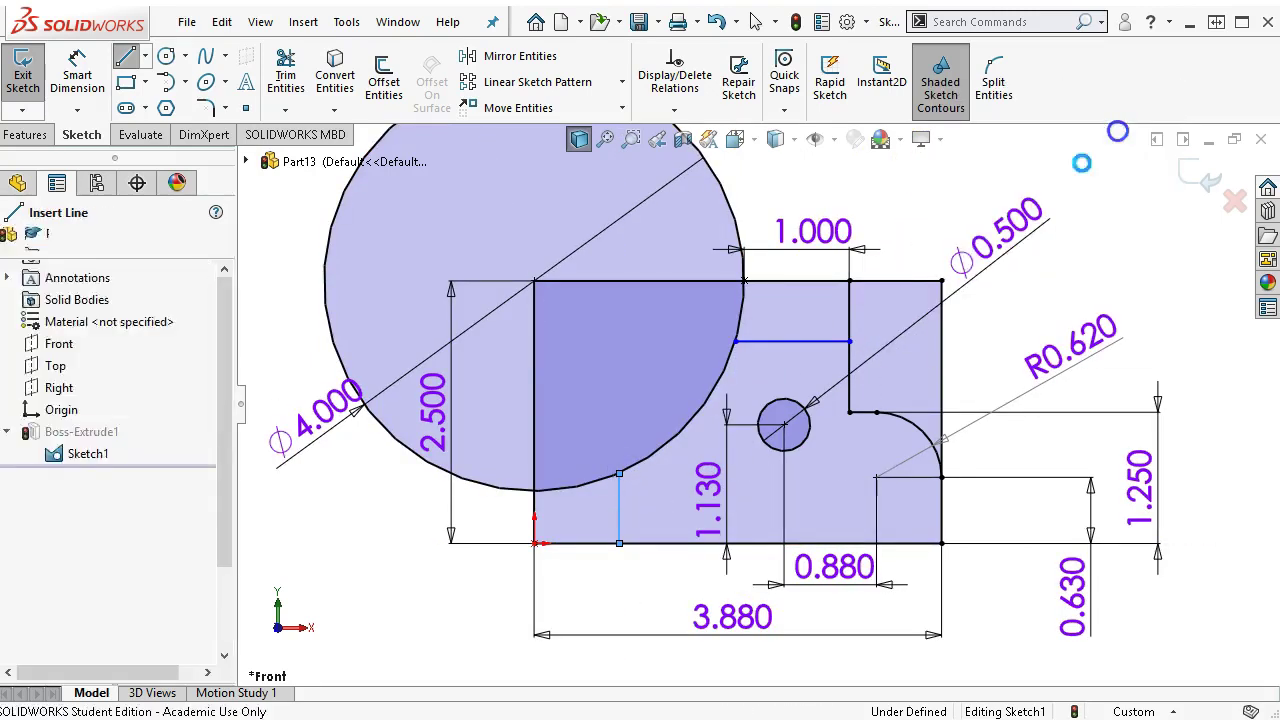
click(620, 510)
click(478, 612)
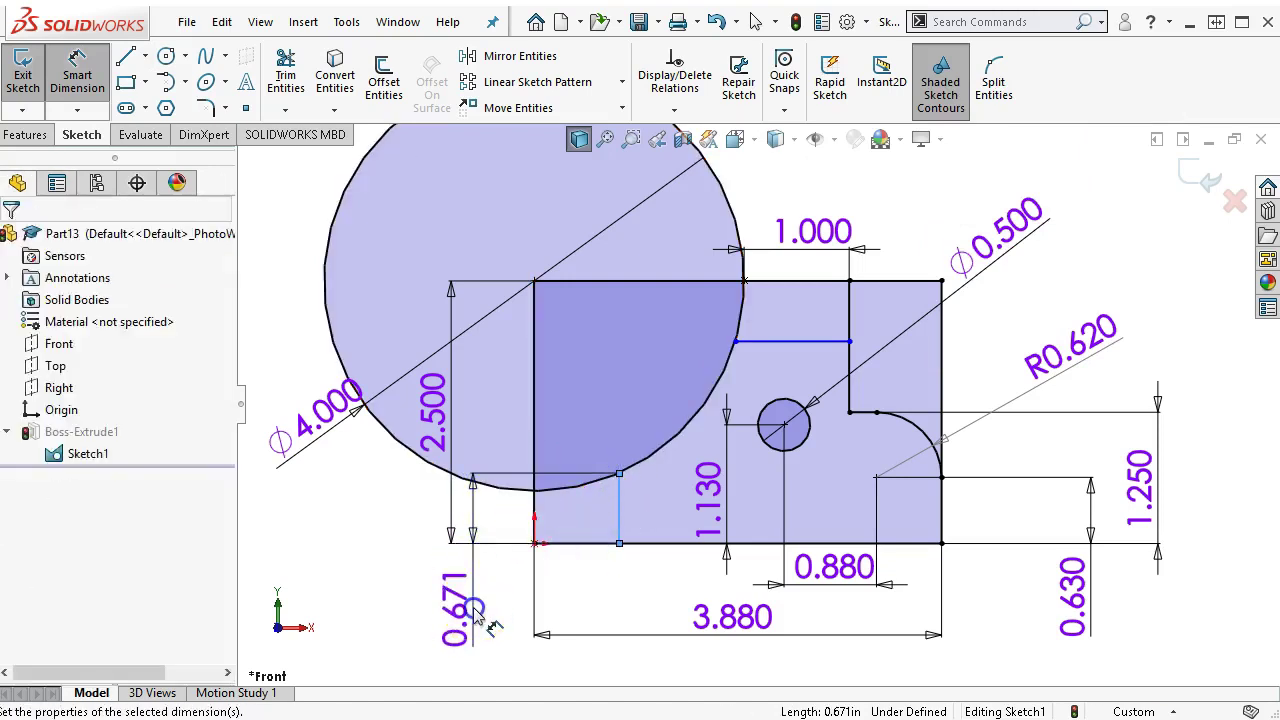
text(0.63)
key(Return)
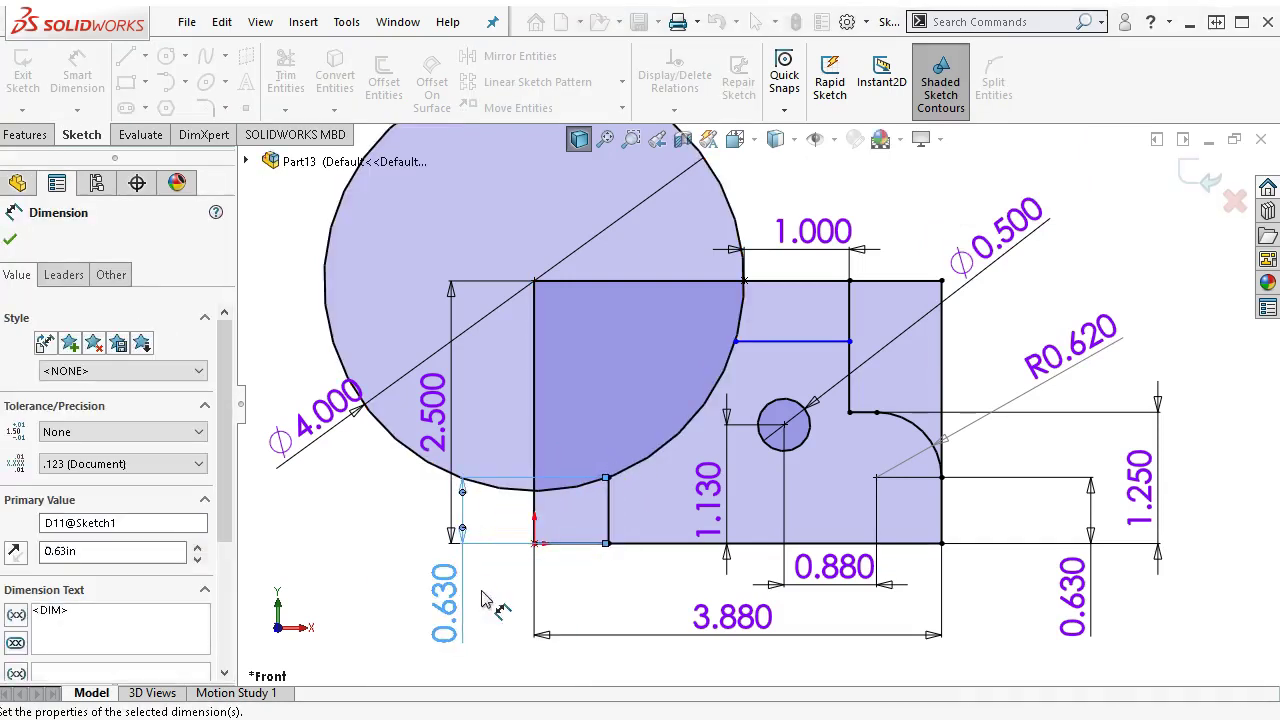
Step: Dimension the new horizontal line's distance below the rectangle's top edge as 0.69 in and exit the sketch
click(818, 342)
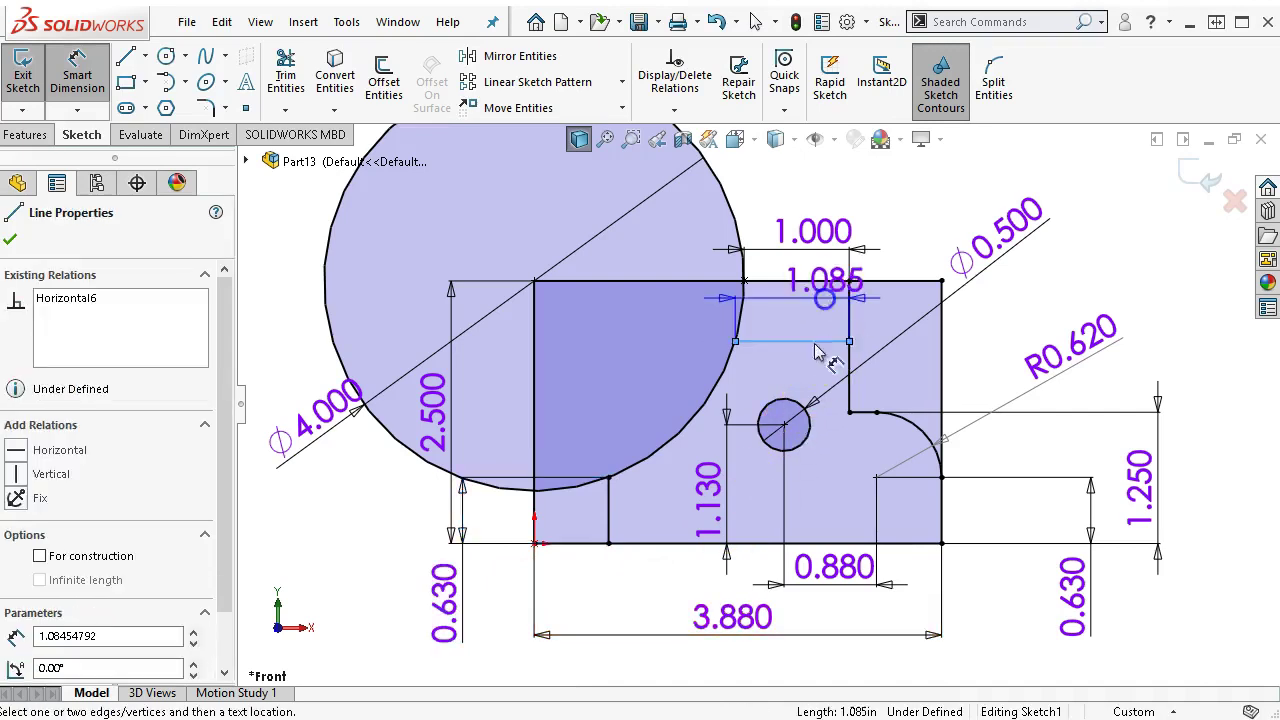
click(778, 287)
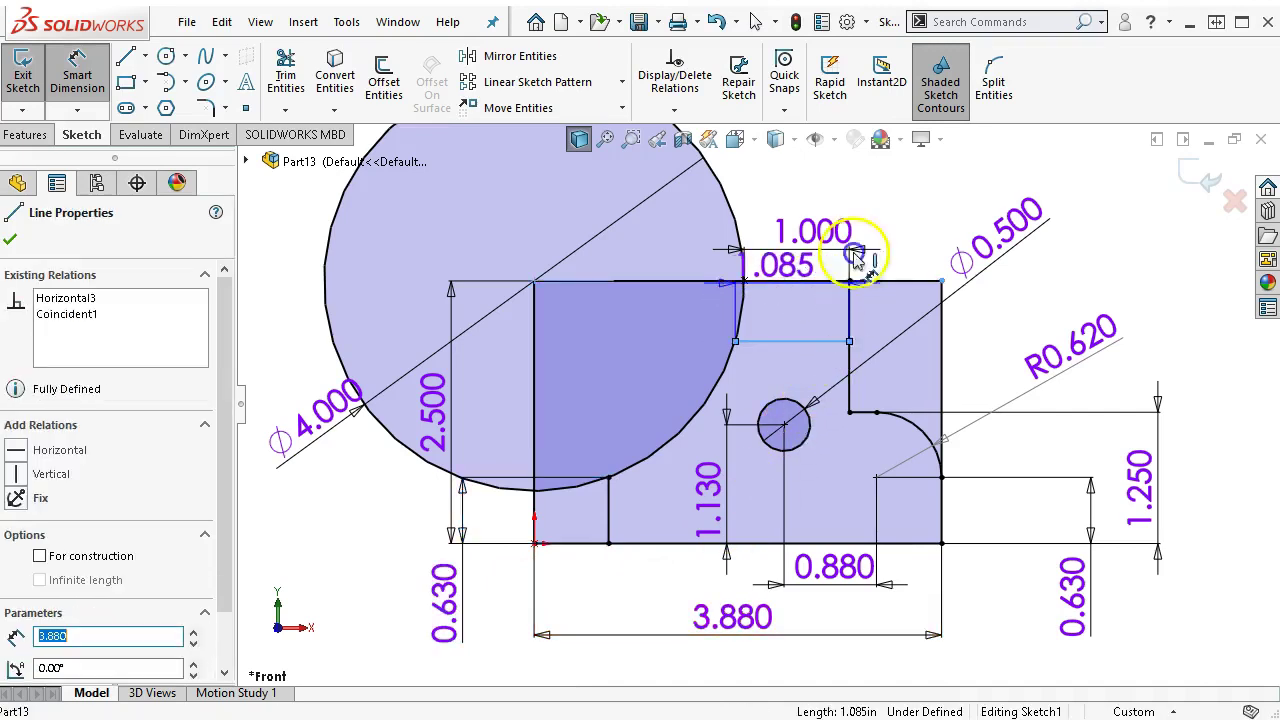
click(925, 221)
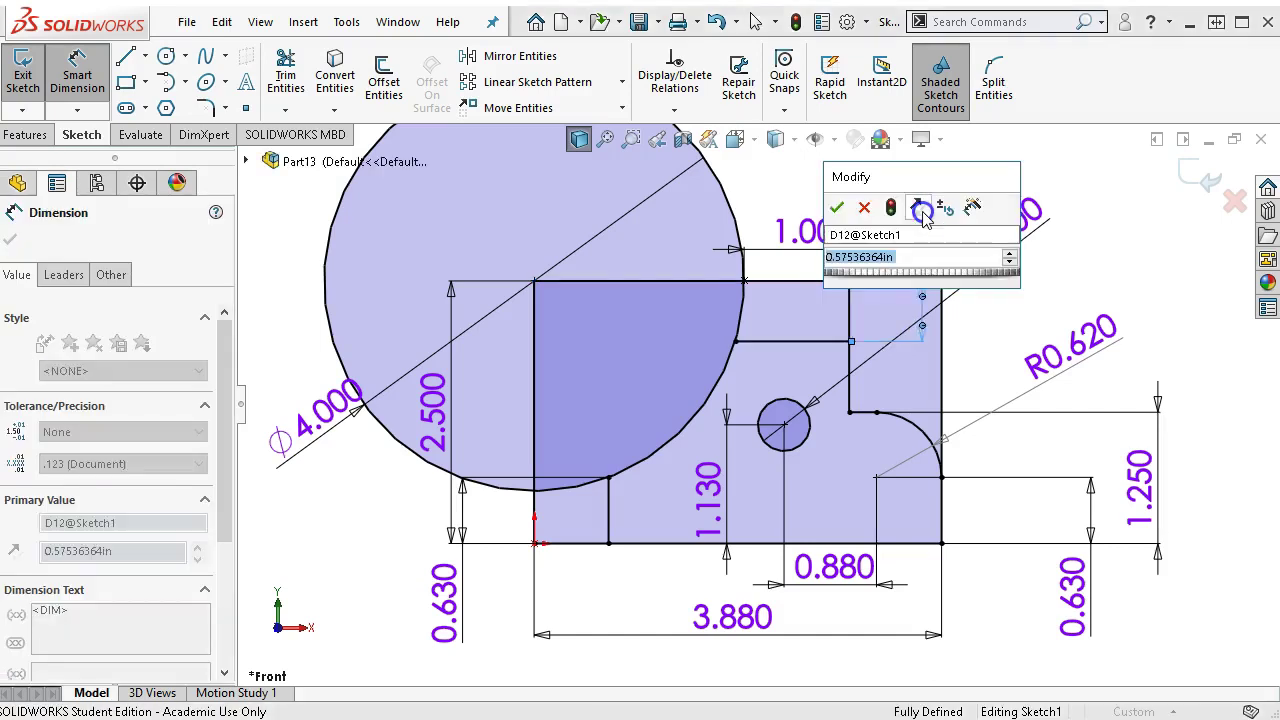
key(BackSpace)
text(.69)
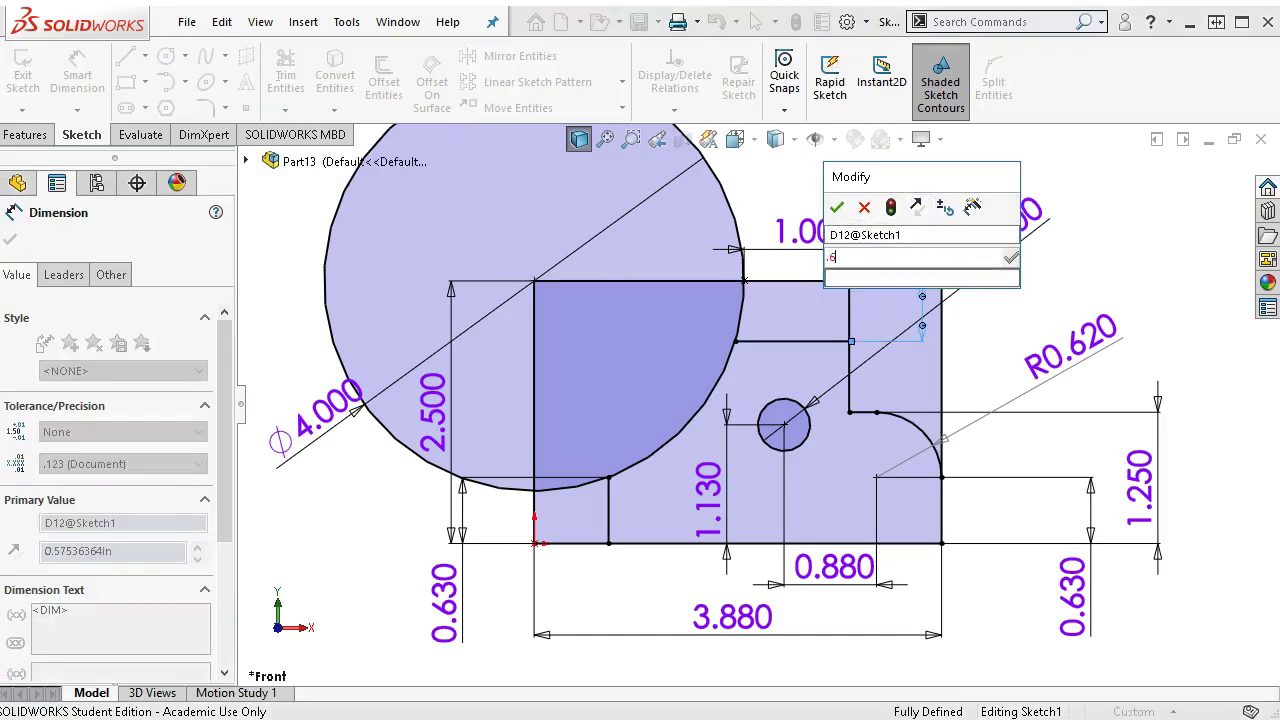
key(Return)
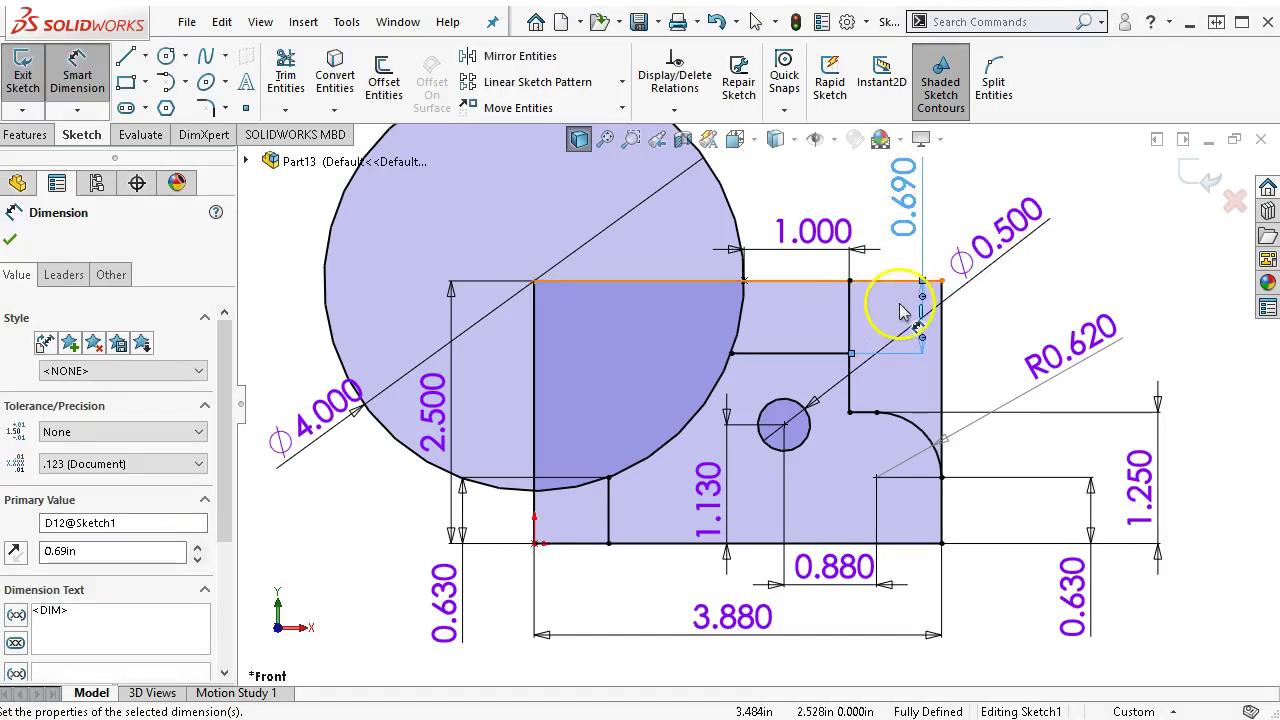
scroll(905, 305, up, 1)
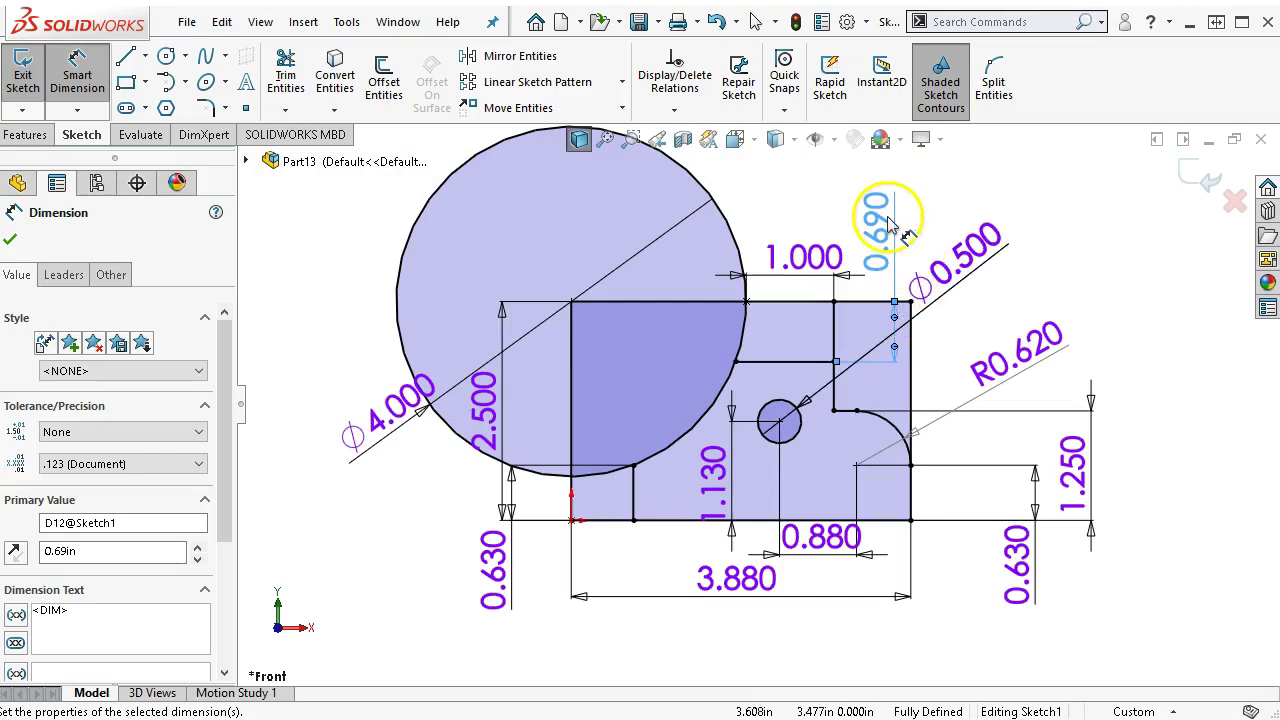
right_click(1046, 206)
click(1095, 272)
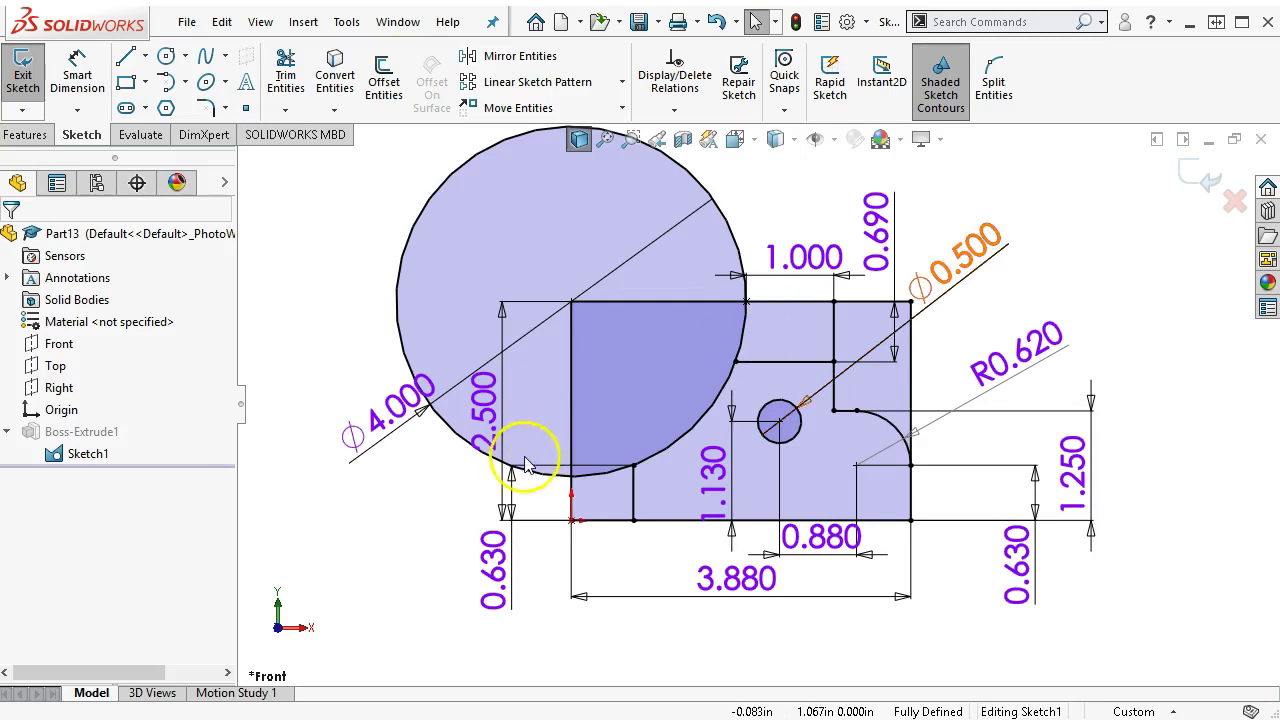
click(1200, 180)
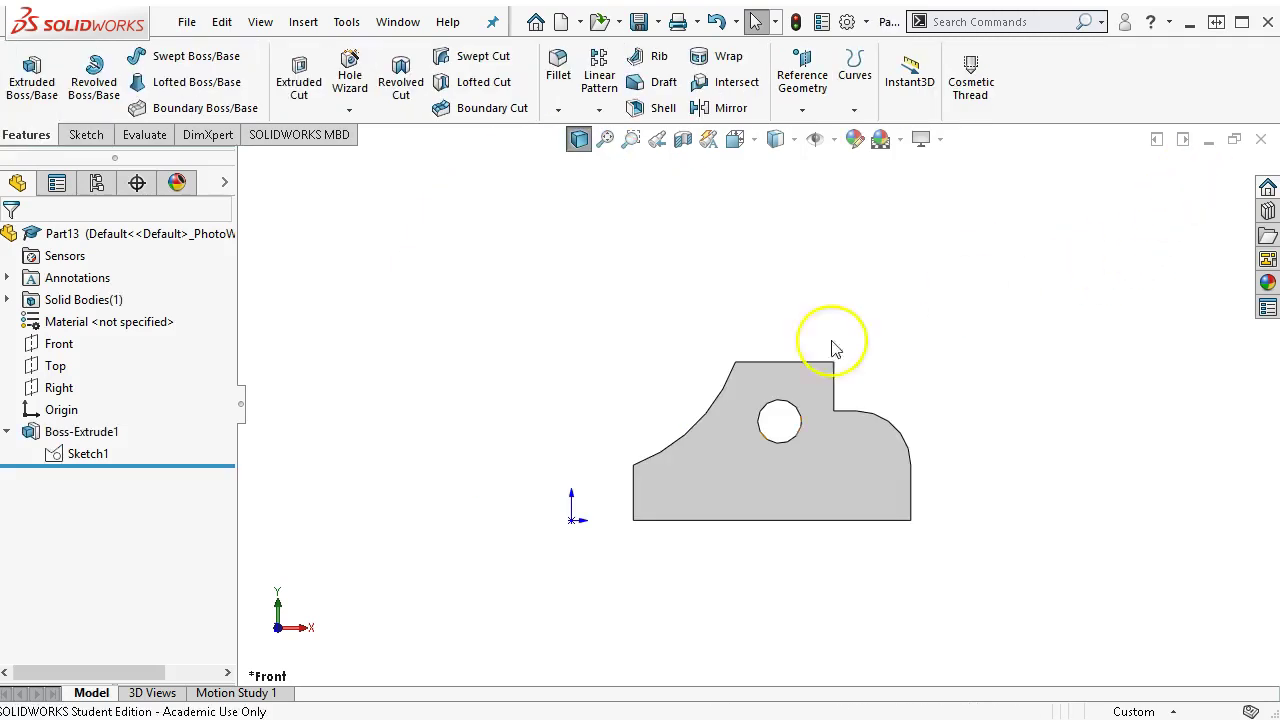
Step: Edit the extrusion to add the small lower-left sketch region and the region above the new horizontal line to its selected contours
right_click(73, 452)
click(59, 432)
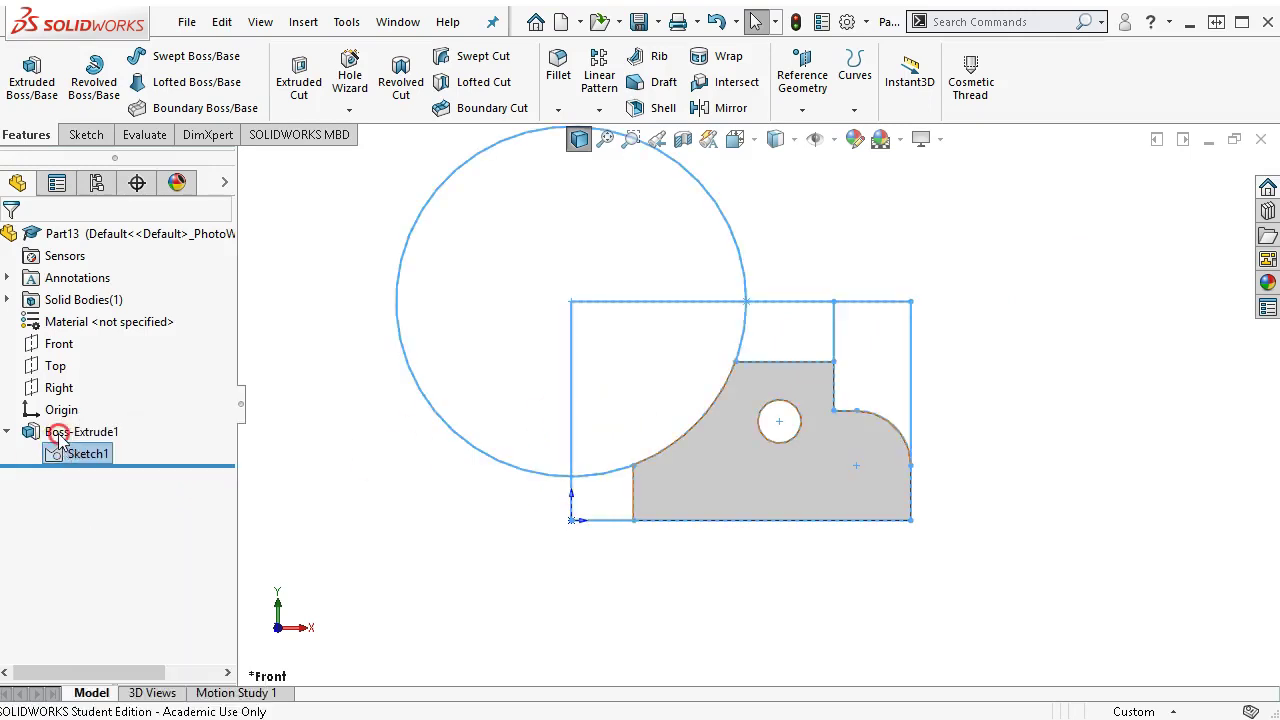
right_click(59, 432)
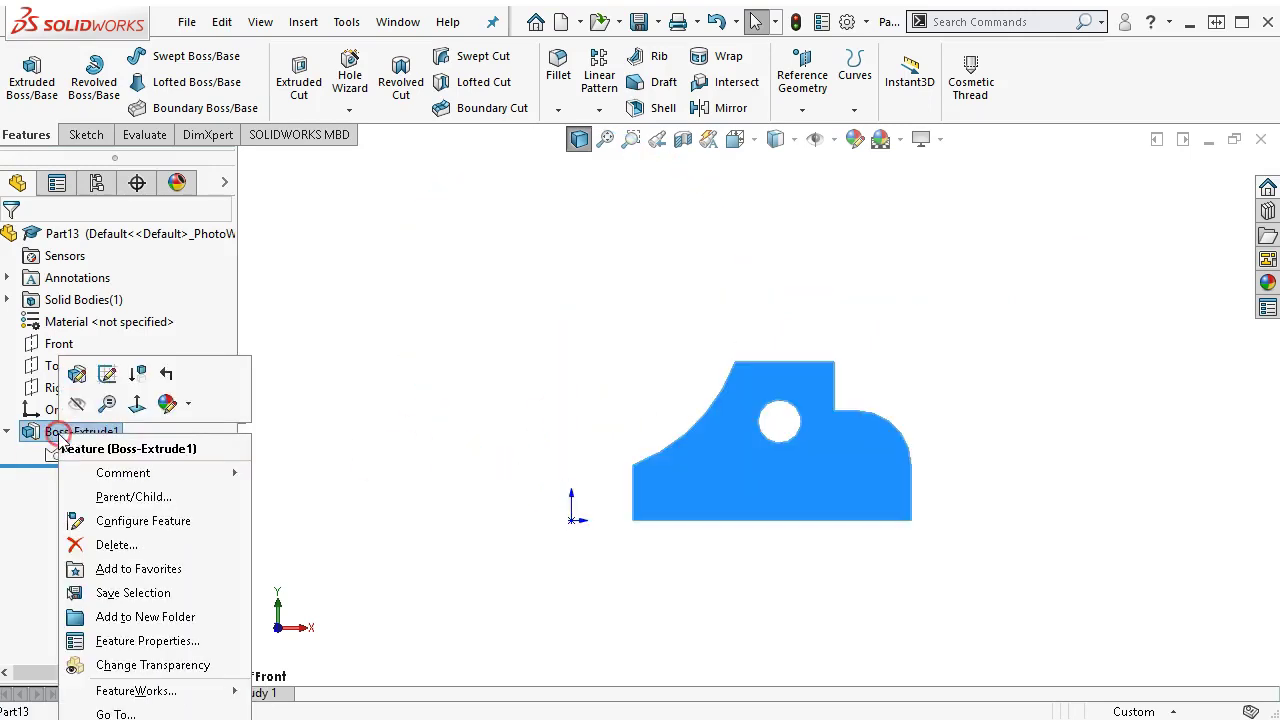
click(71, 374)
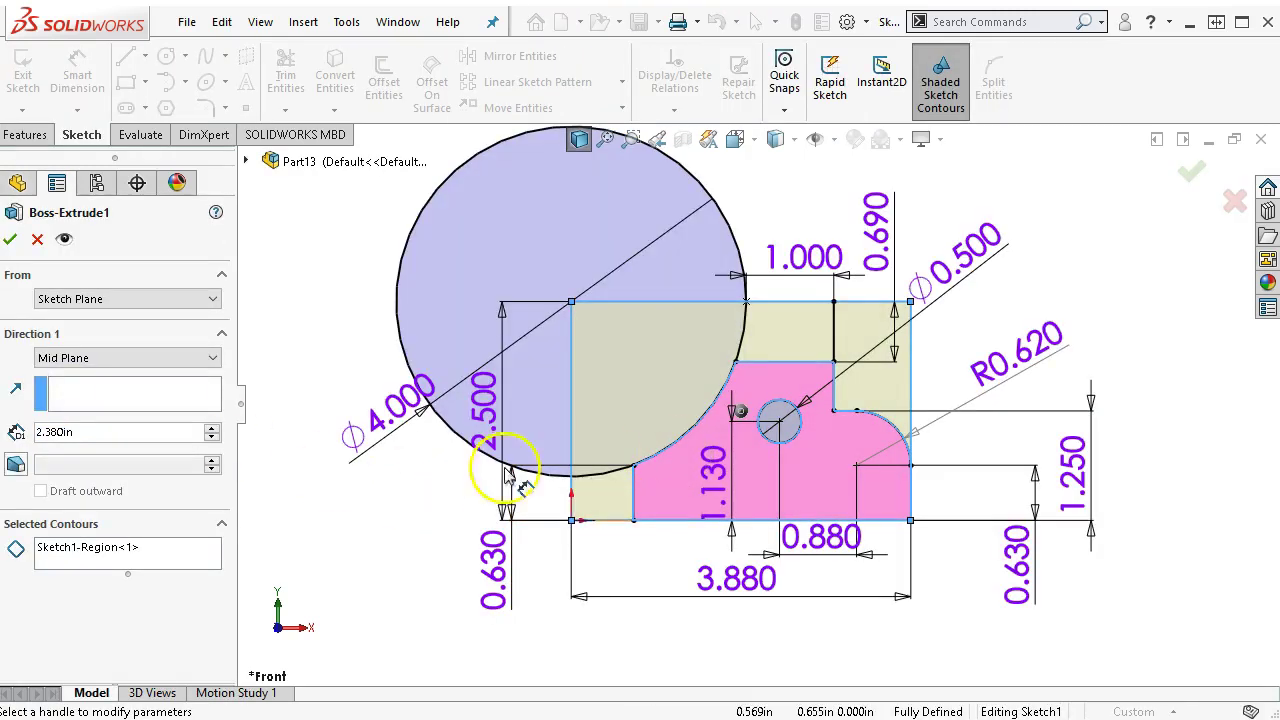
click(112, 555)
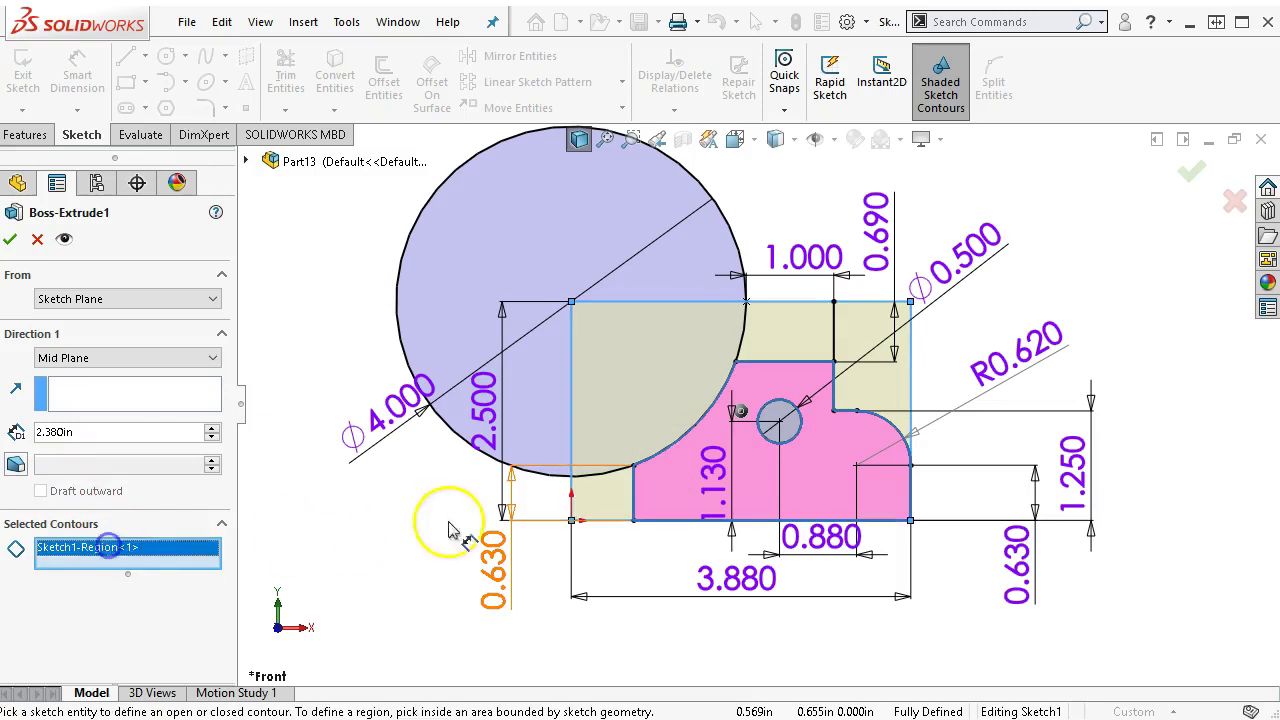
click(595, 495)
click(768, 325)
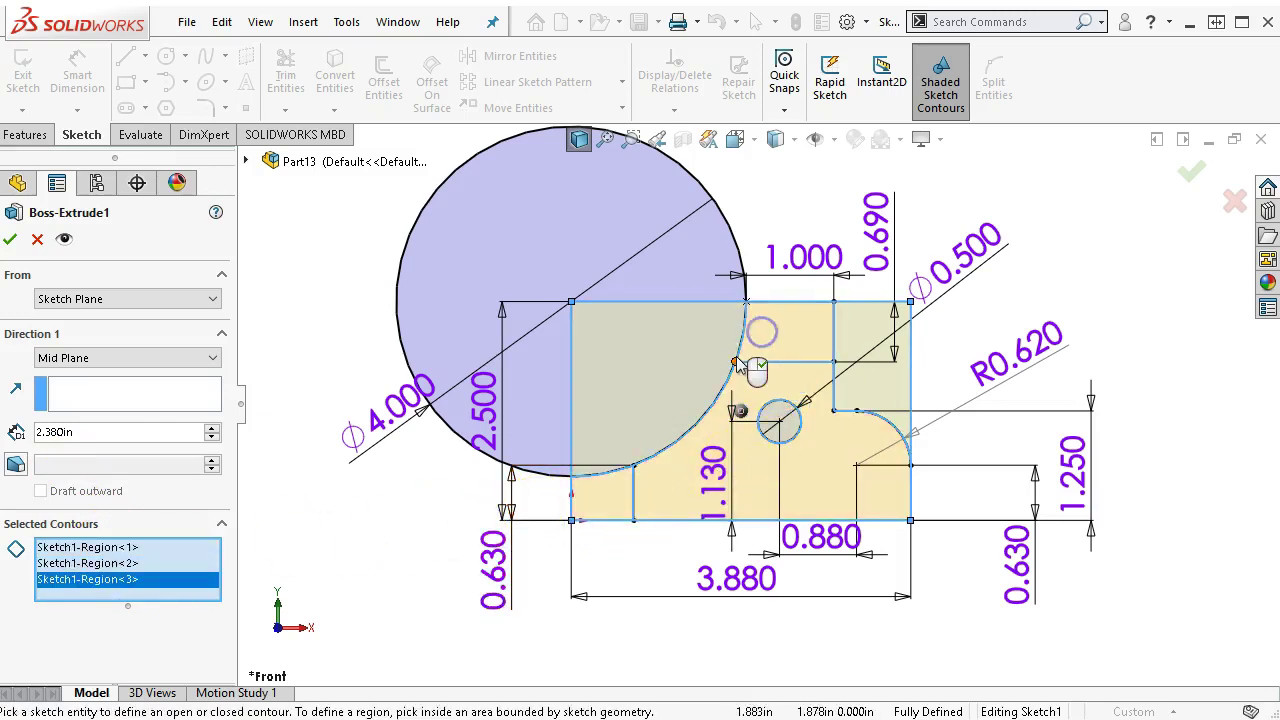
click(10, 239)
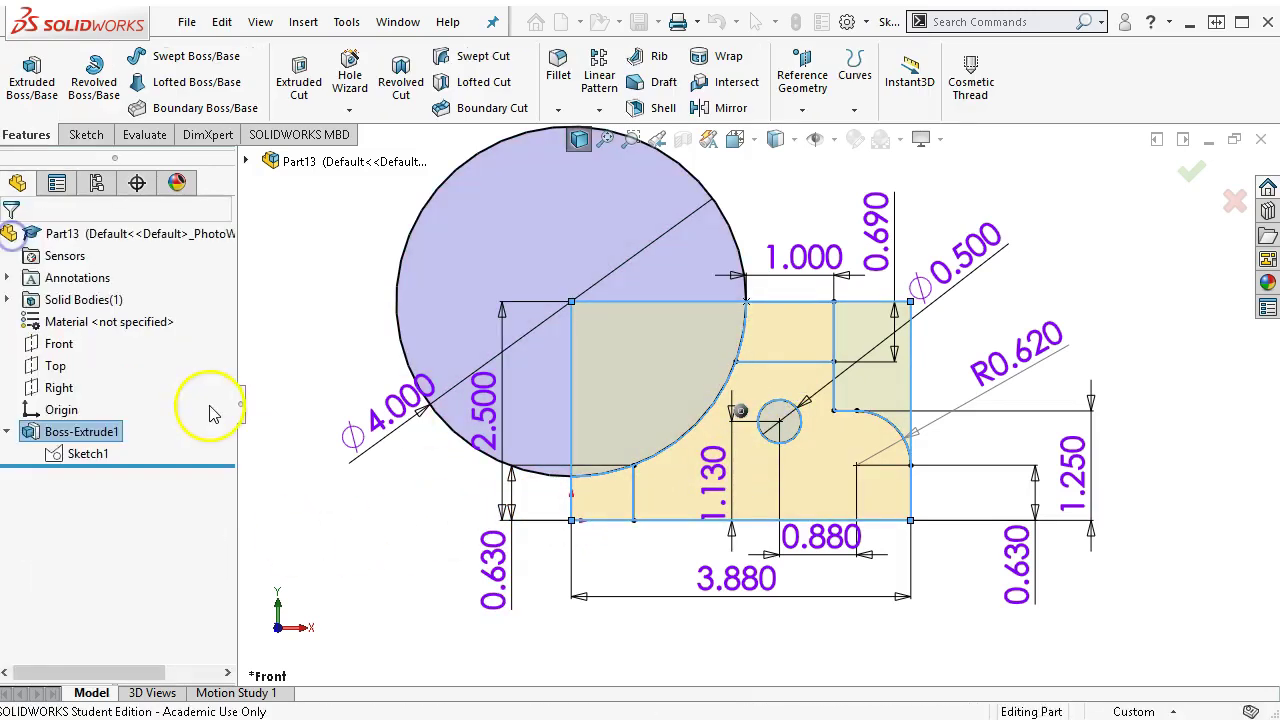
mouse_move(365, 445)
middle_down()
mouse_move(408, 414)
mouse_move(378, 532)
middle_up()
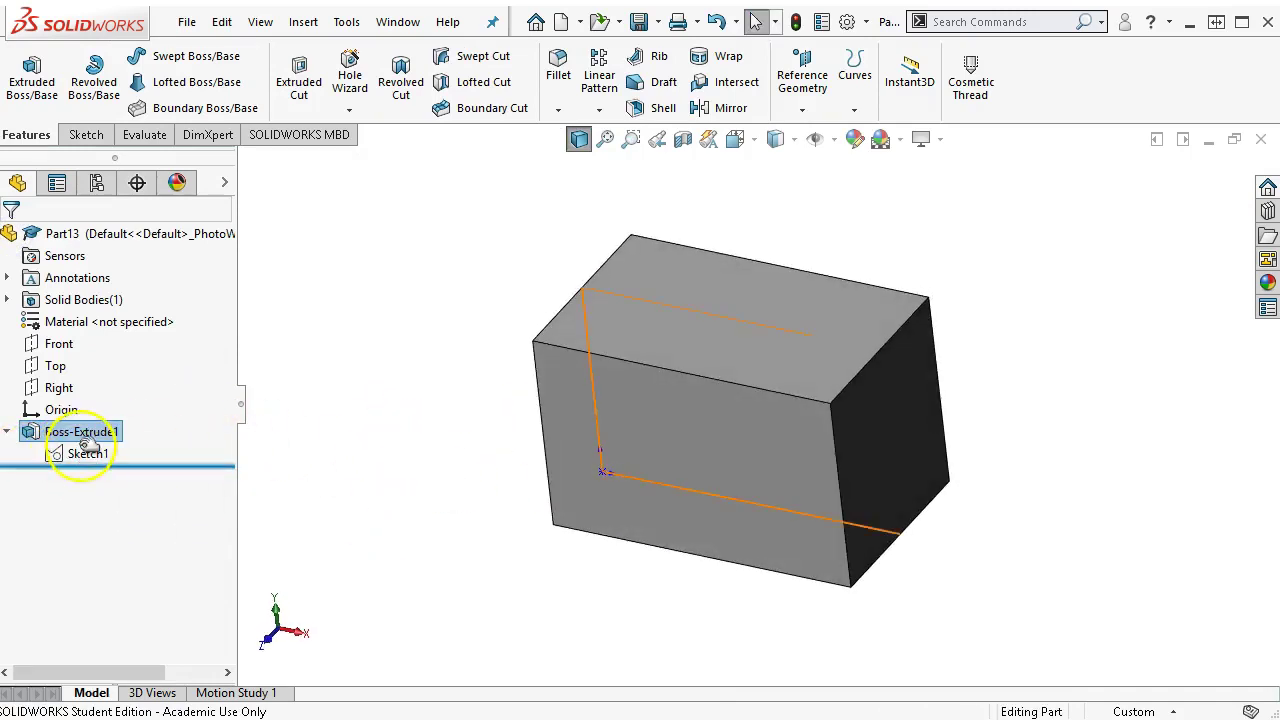
Step: Edit the extrusion again and remove Sketch1-Contour<1> from its selected contours, keeping only the three regions
right_click(83, 440)
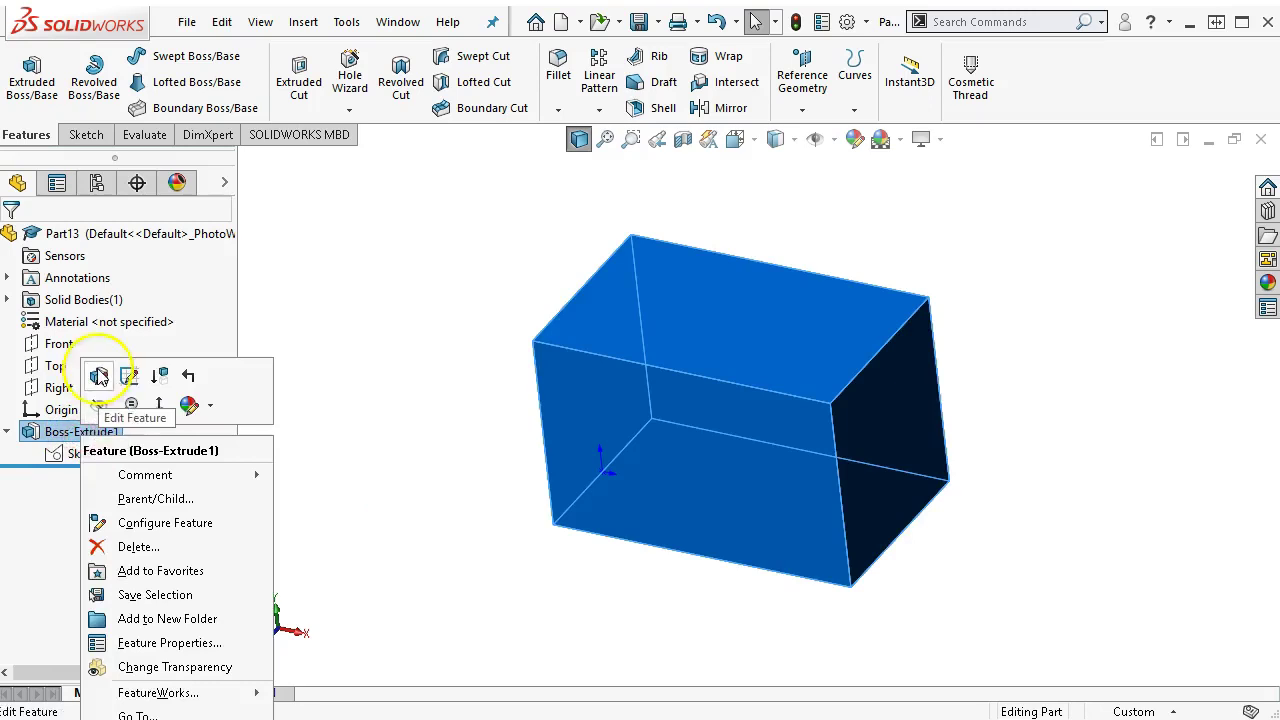
click(100, 373)
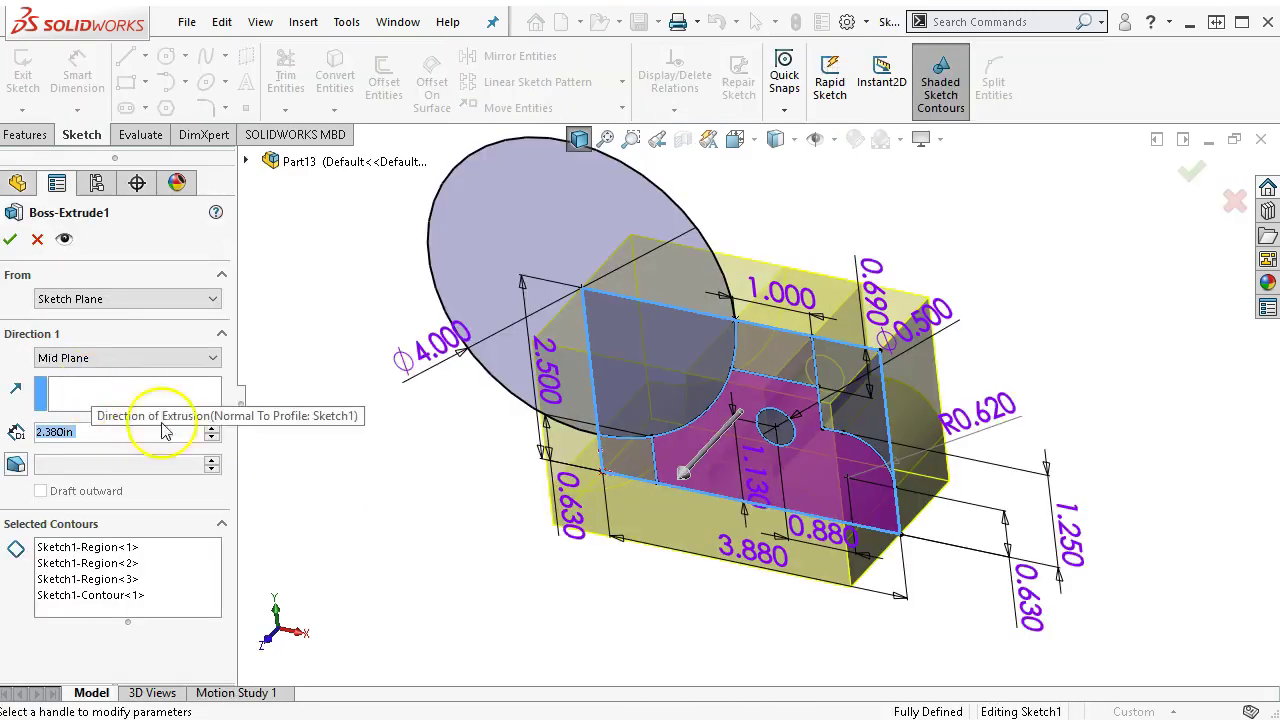
right_click(118, 567)
click(100, 595)
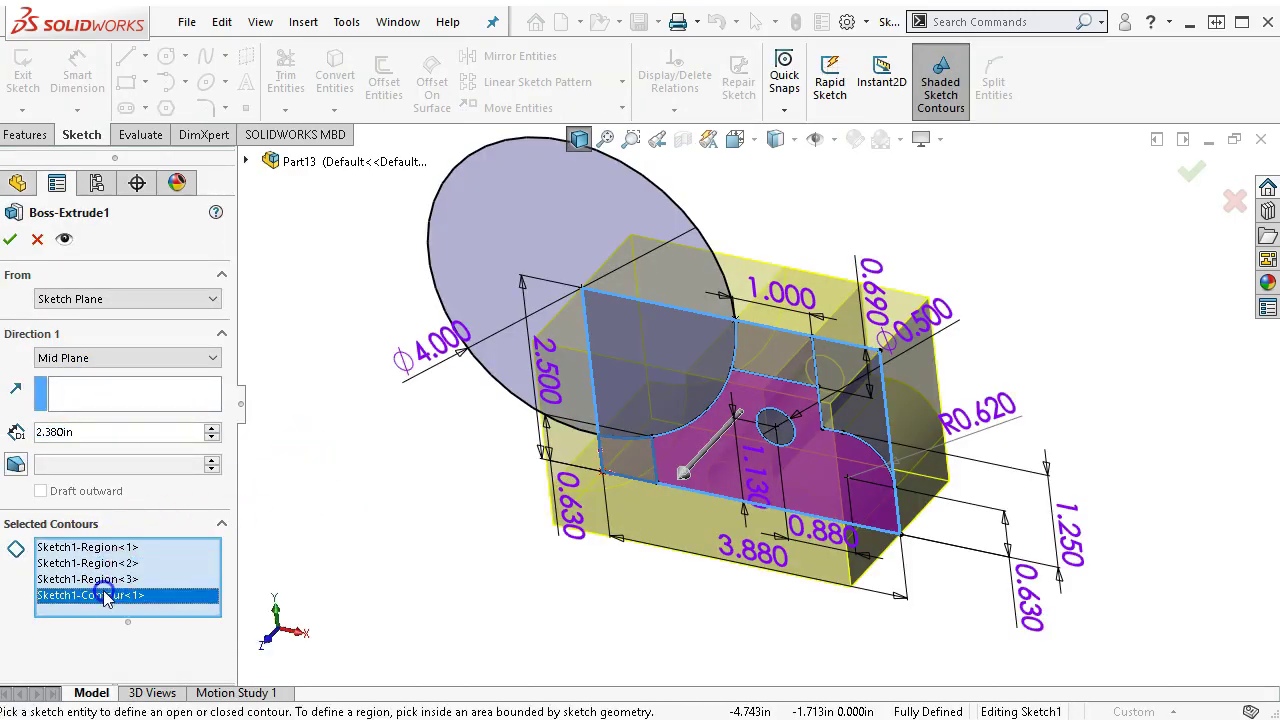
key(Delete)
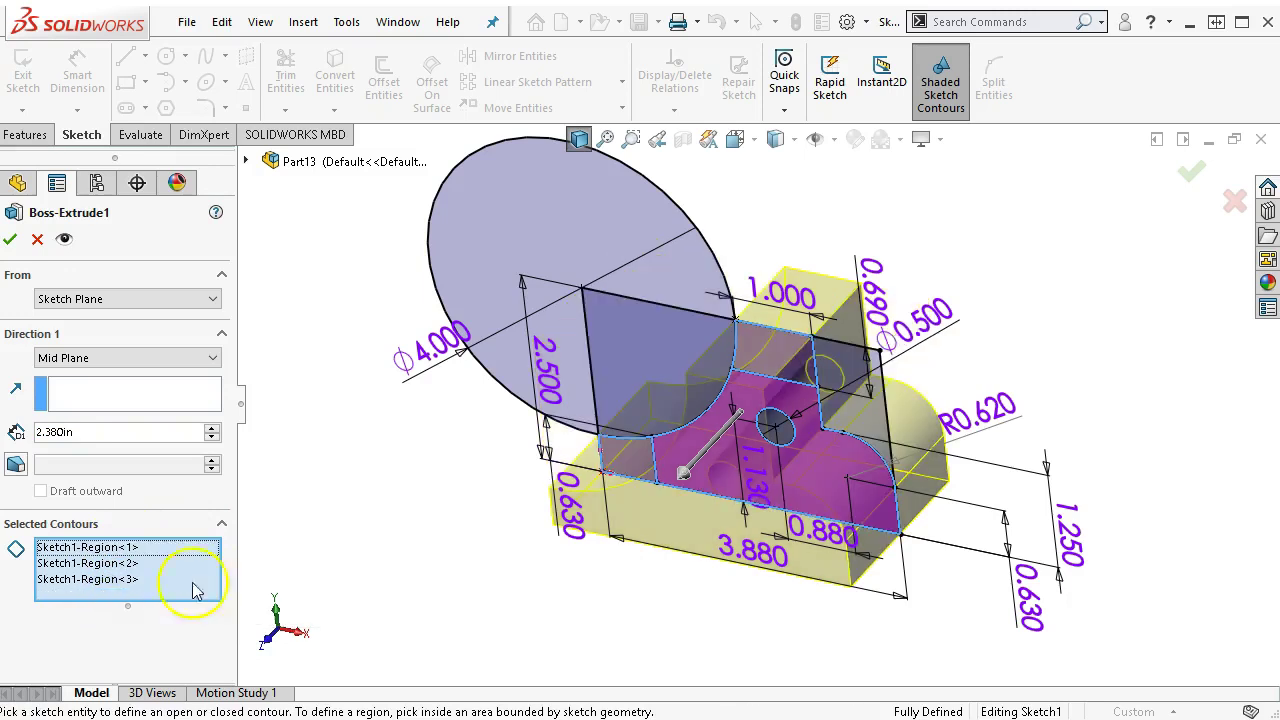
click(10, 240)
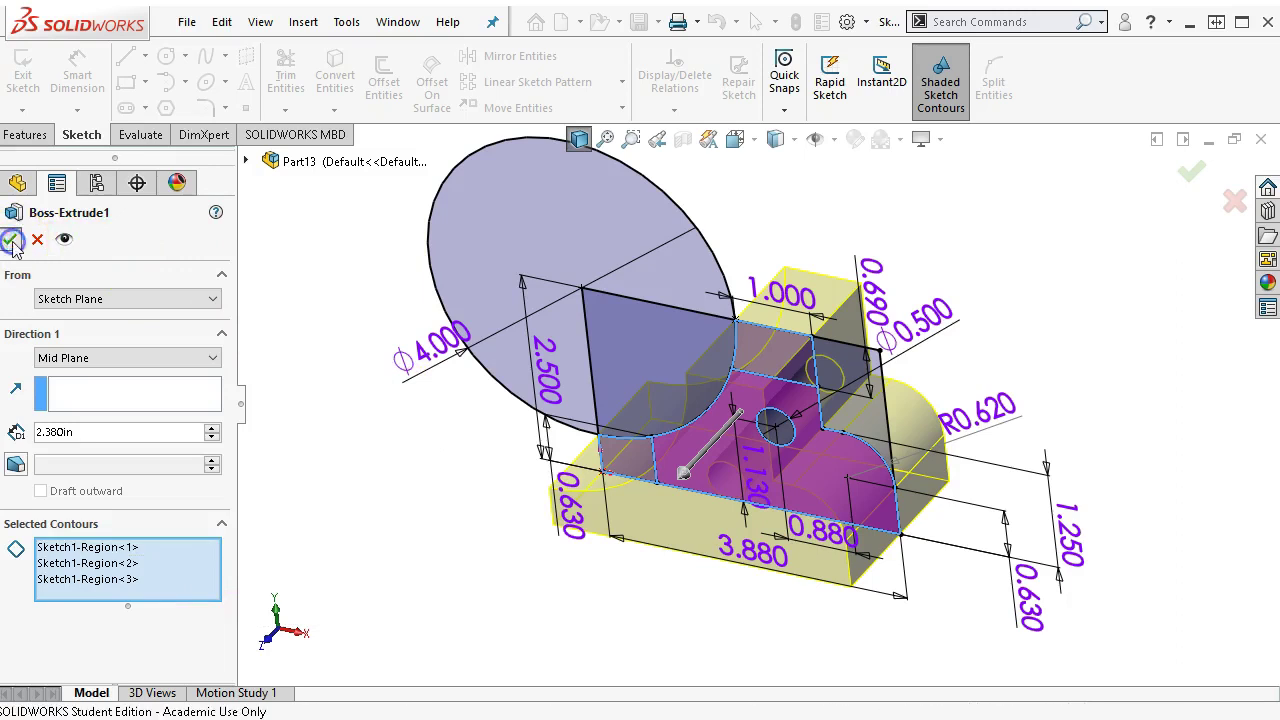
click(469, 472)
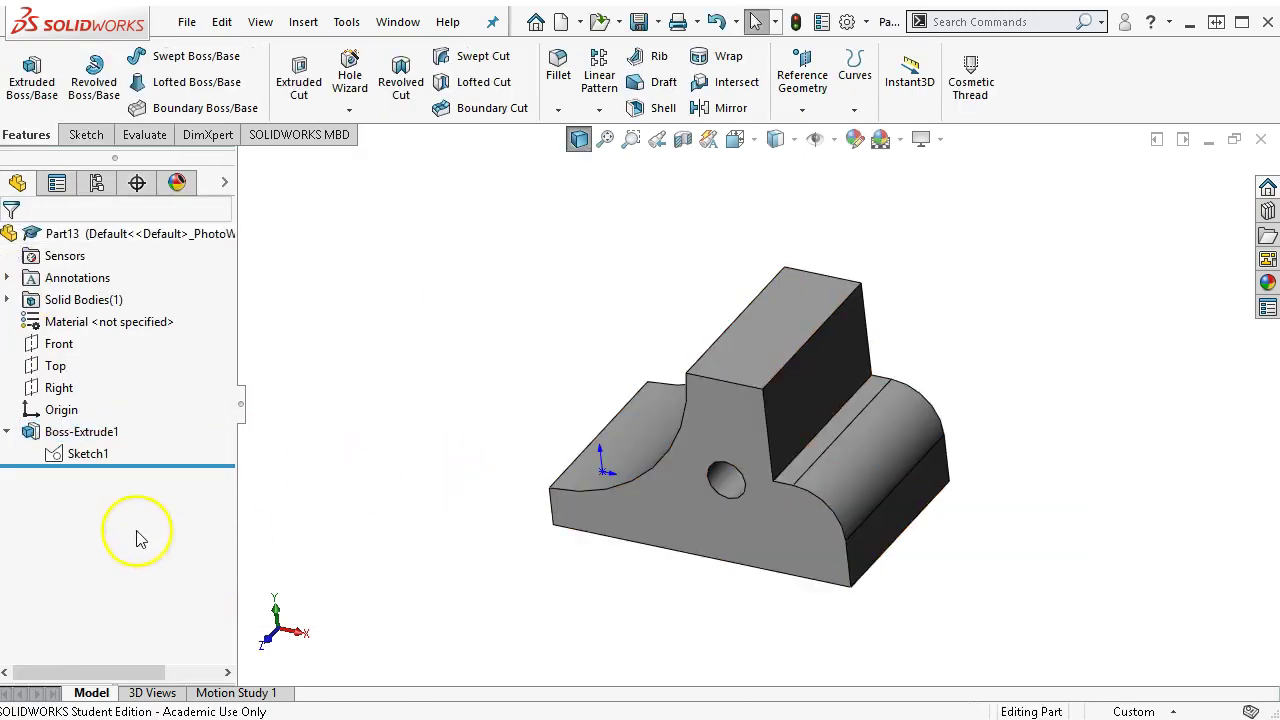
Step: Start an extruded cut from the extrusion's sketch, selecting the region atop the upright and the small lower-left region as contours
click(82, 458)
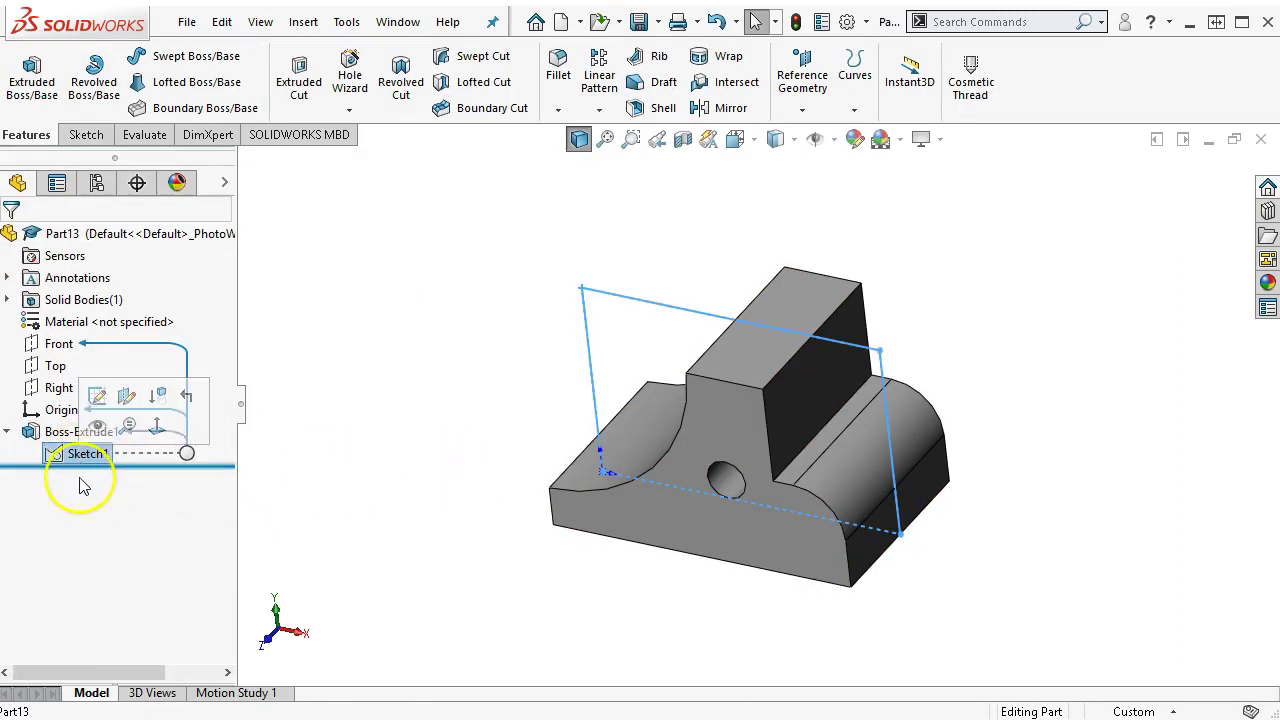
click(300, 72)
mouse_move(380, 400)
middle_down()
mouse_move(386, 280)
mouse_move(423, 300)
mouse_move(420, 340)
middle_up()
click(138, 640)
click(790, 328)
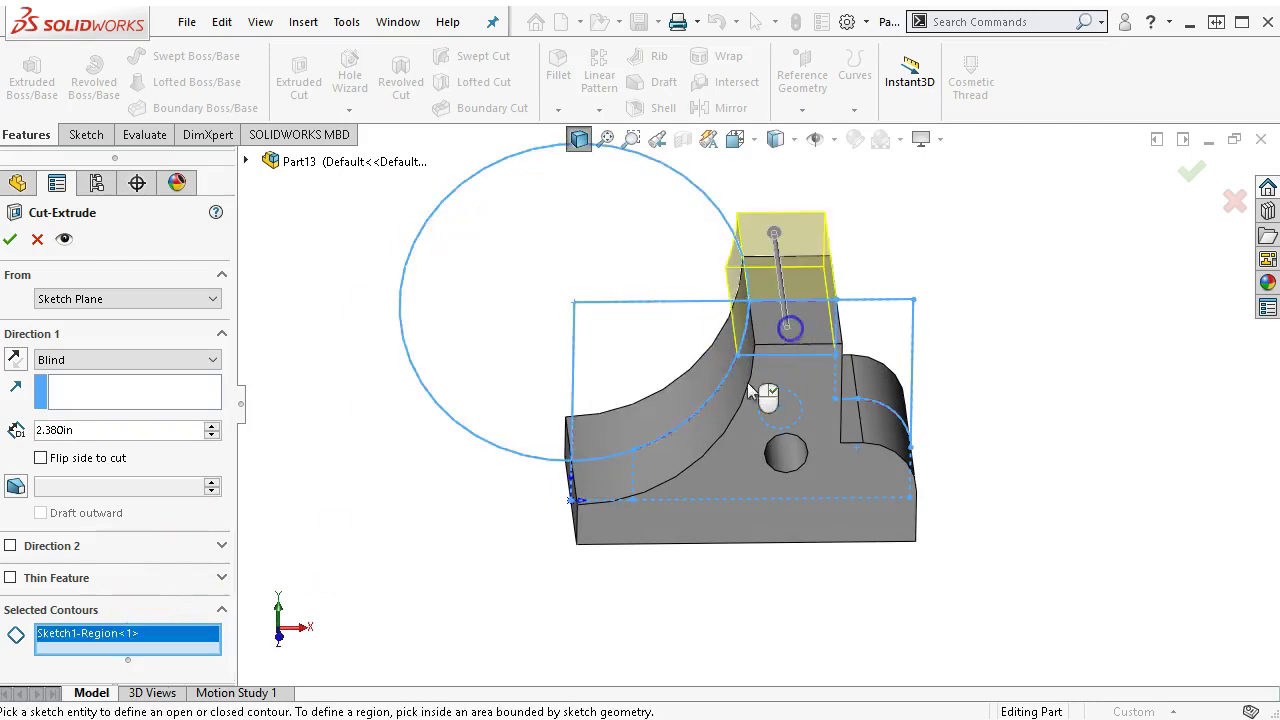
click(614, 478)
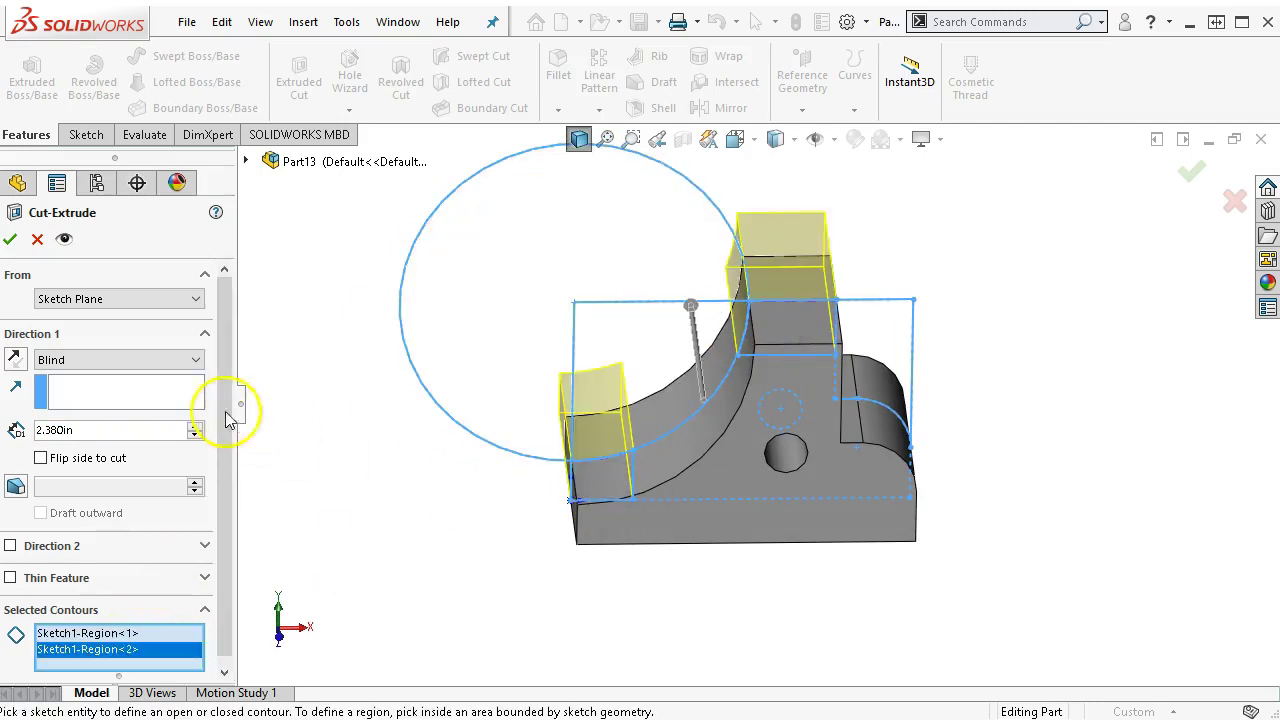
Step: Set the cut's end condition to Mid Plane with a 0.75 in depth and accept it
click(108, 360)
click(95, 483)
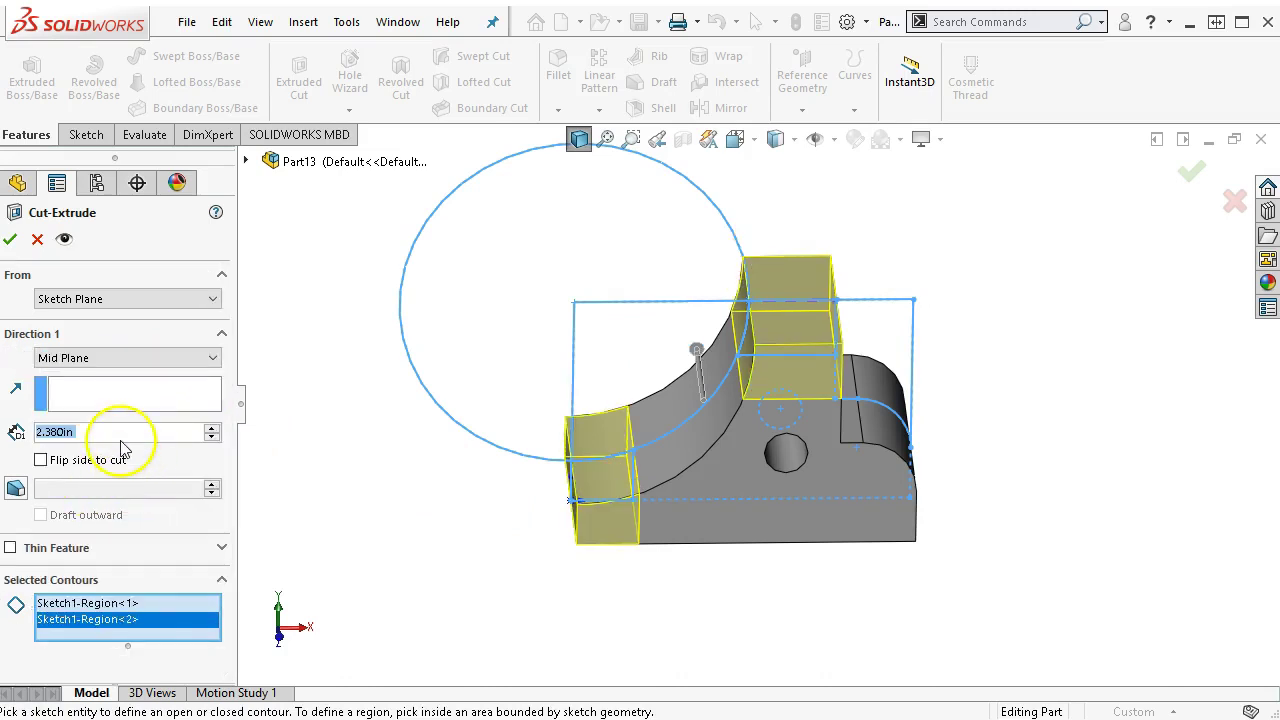
text(.75)
key(Return)
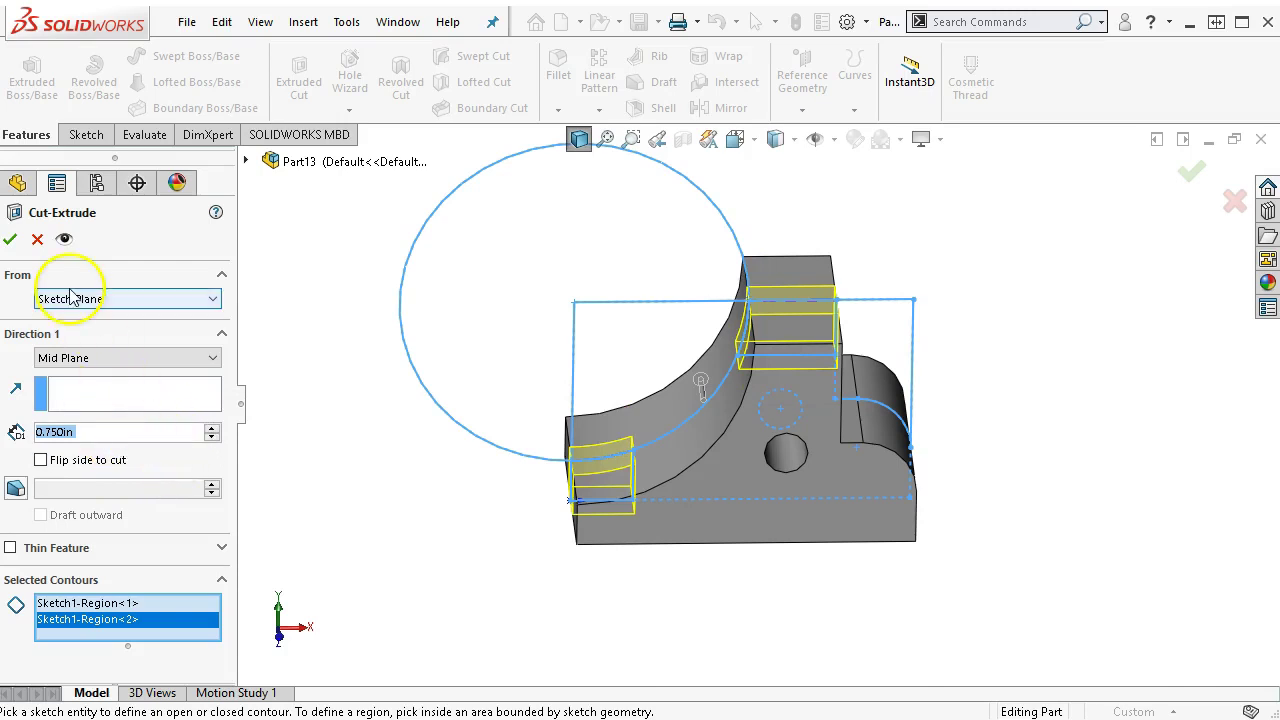
click(10, 238)
middle_drag(378, 397, 663, 598)
click(477, 479)
key(ctrl+7)
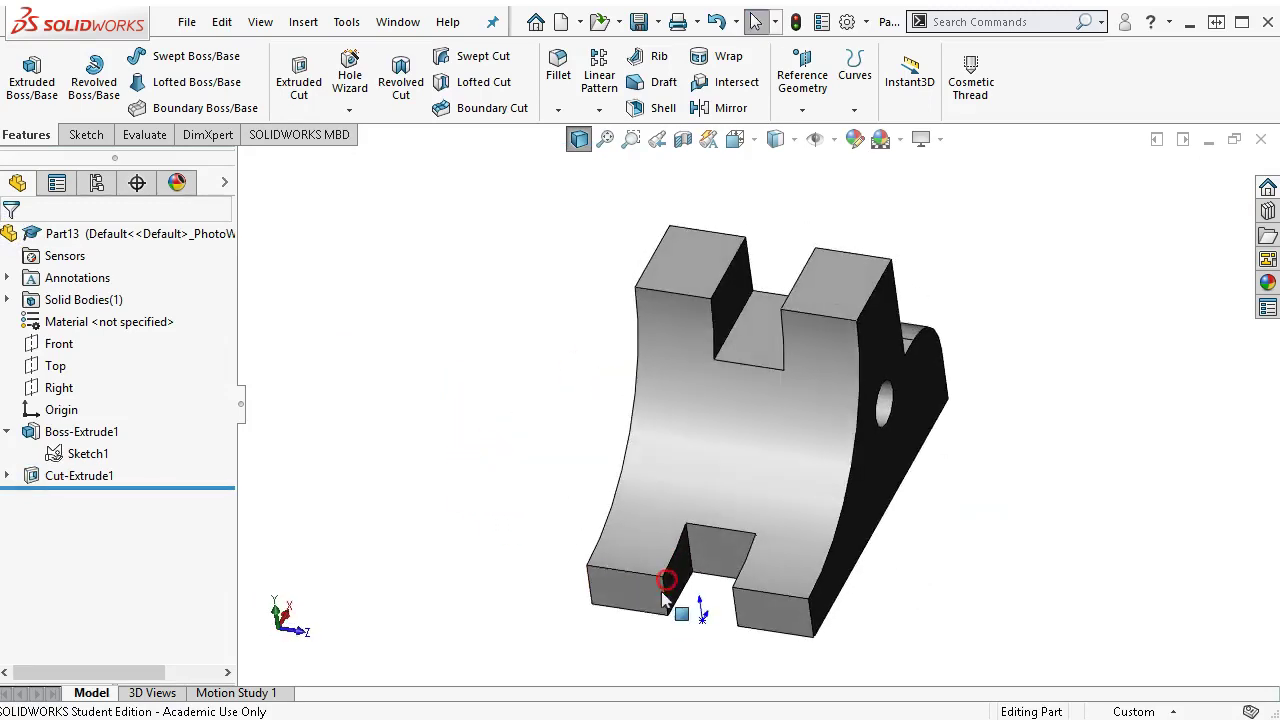
click(680, 593)
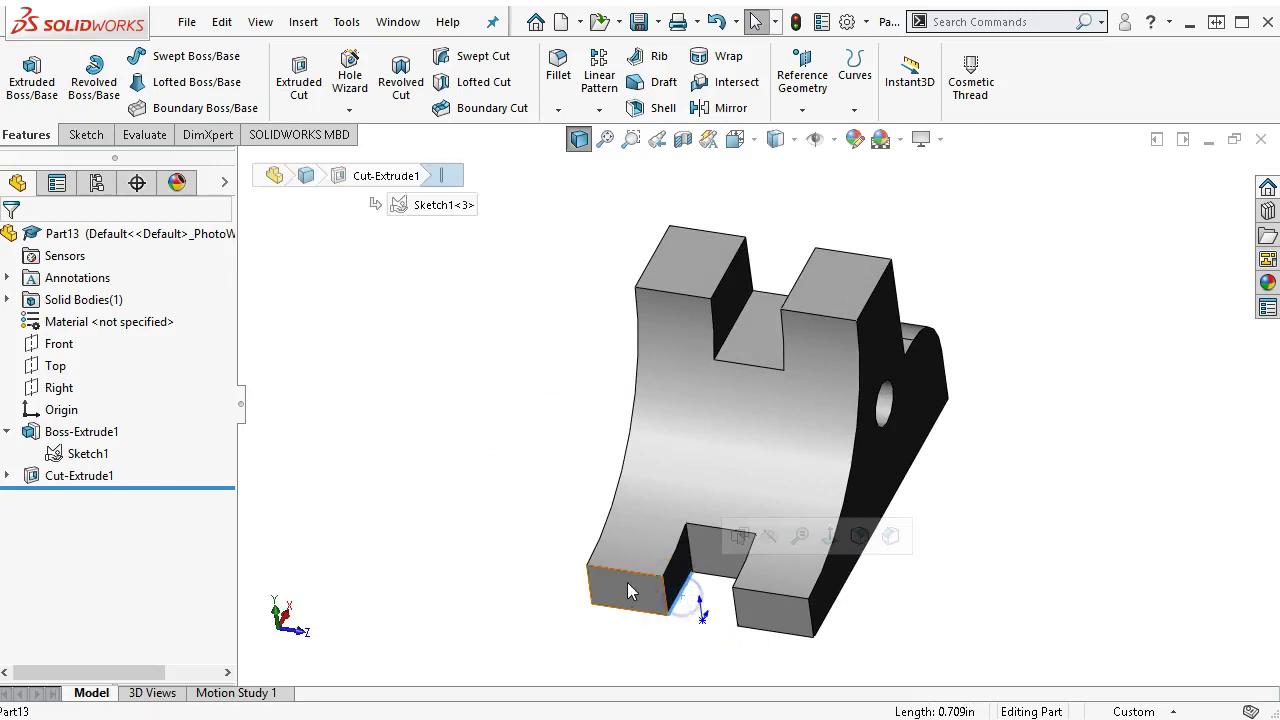
click(950, 600)
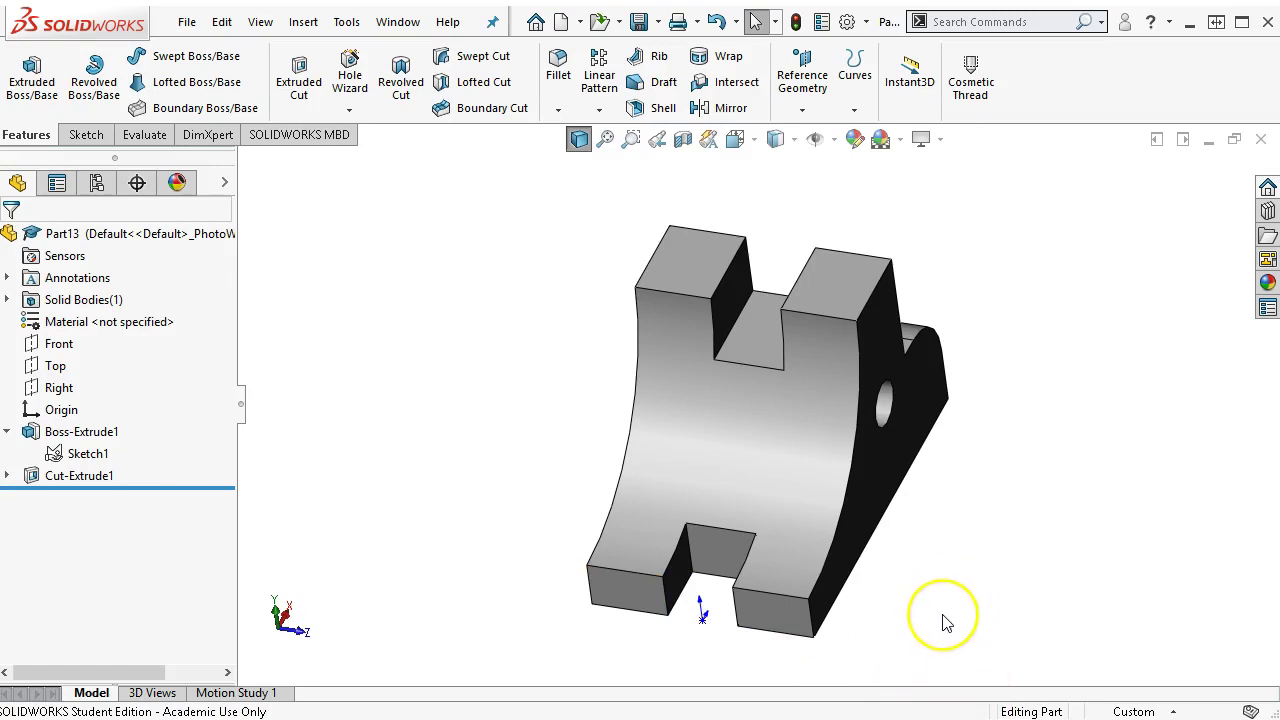
key(ctrl+7)
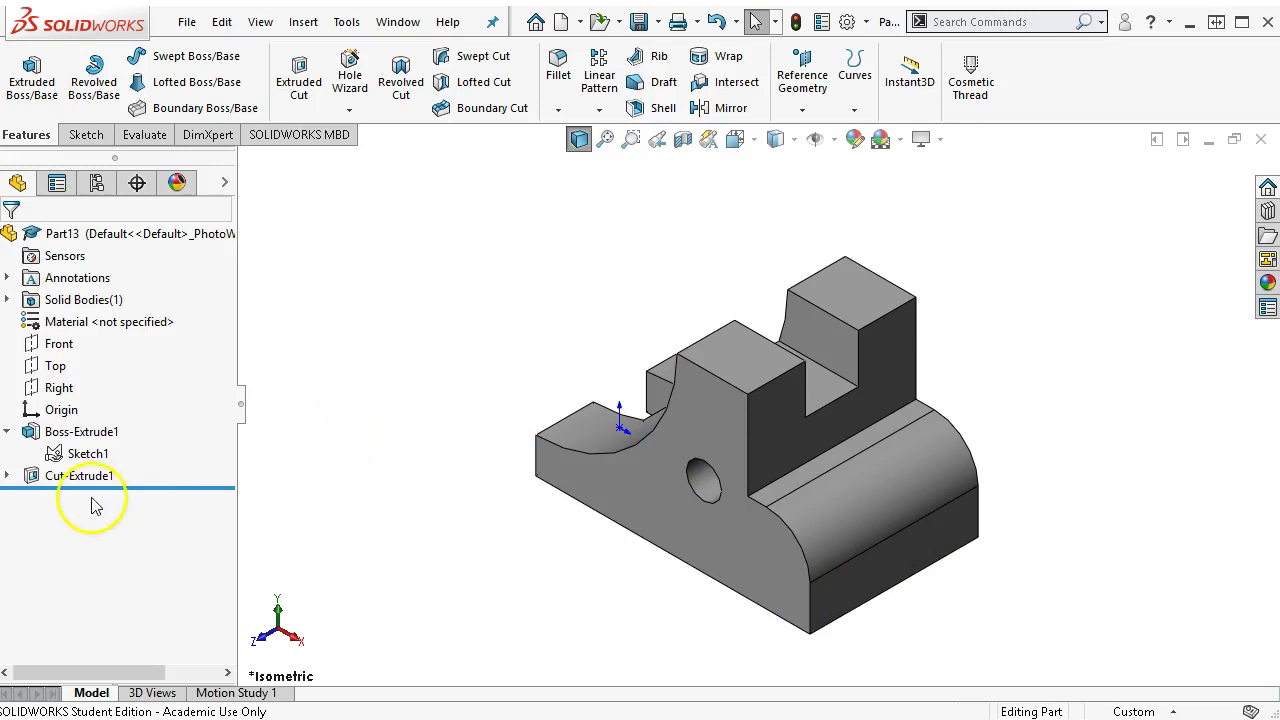
Step: Change the sketch plane of the shared profile sketch to the Right plane and bring the reoriented bracket fully into view
mouse_move(90, 457)
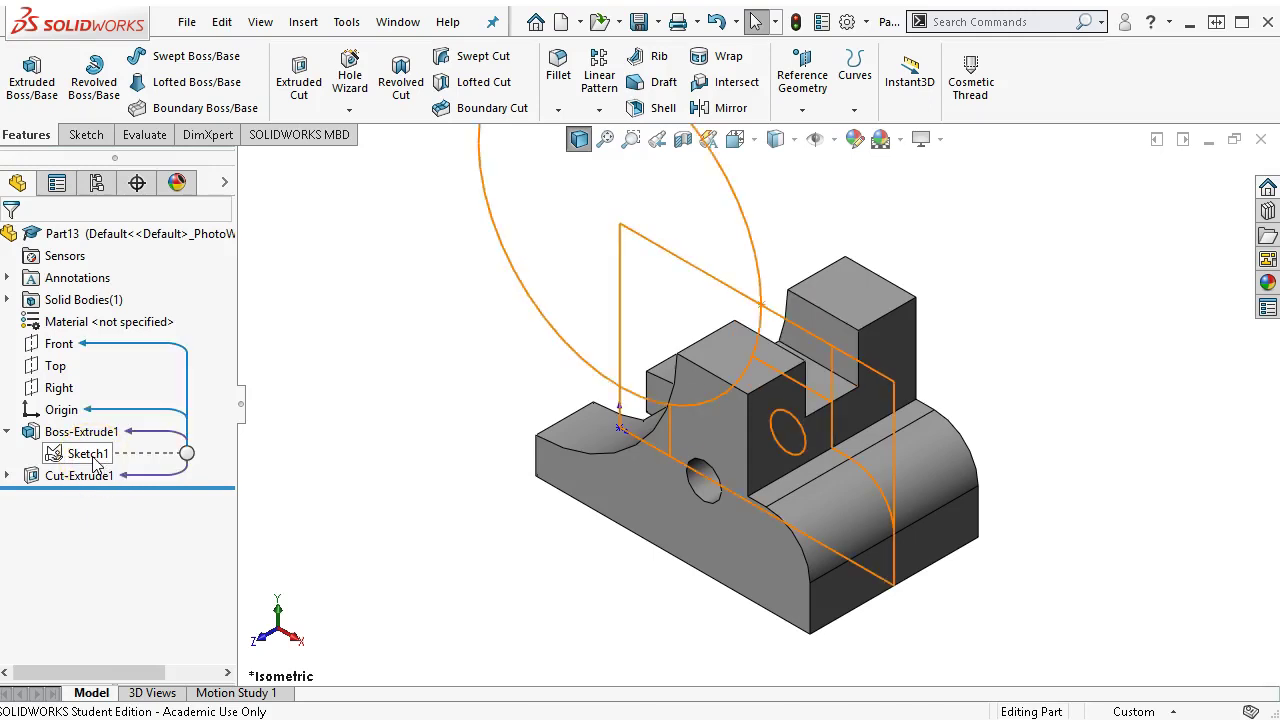
right_click(95, 458)
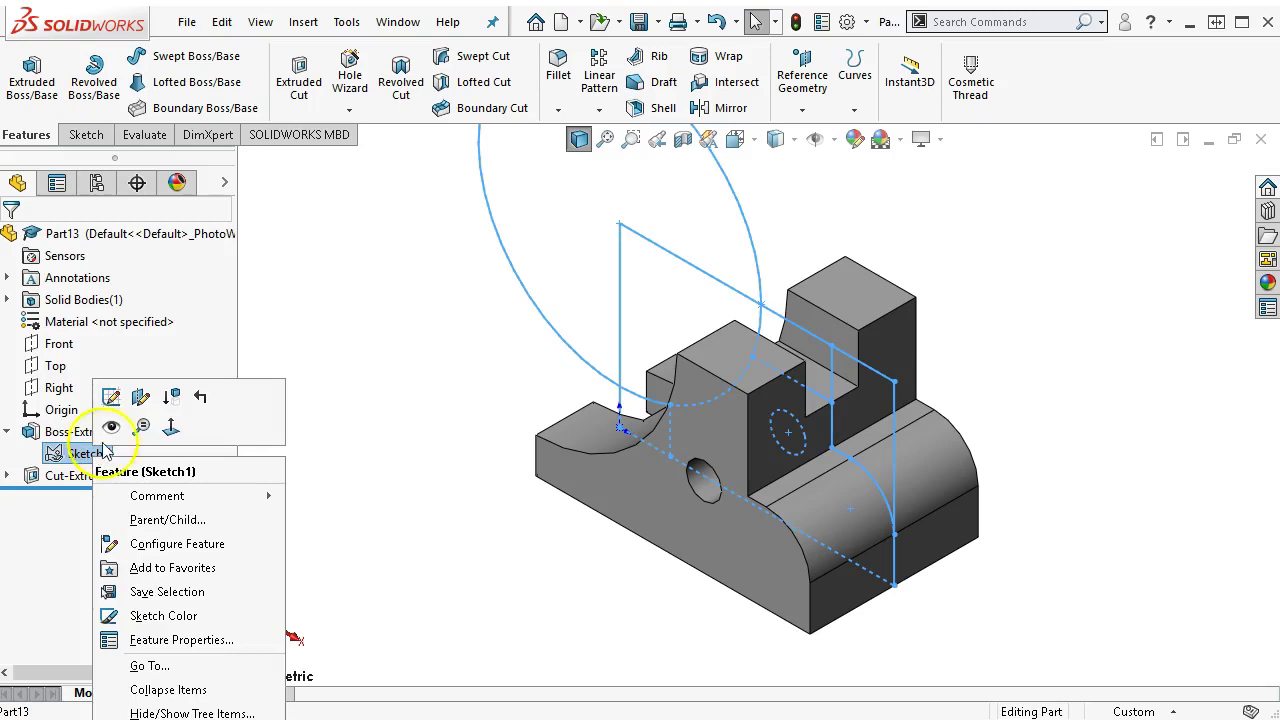
click(141, 398)
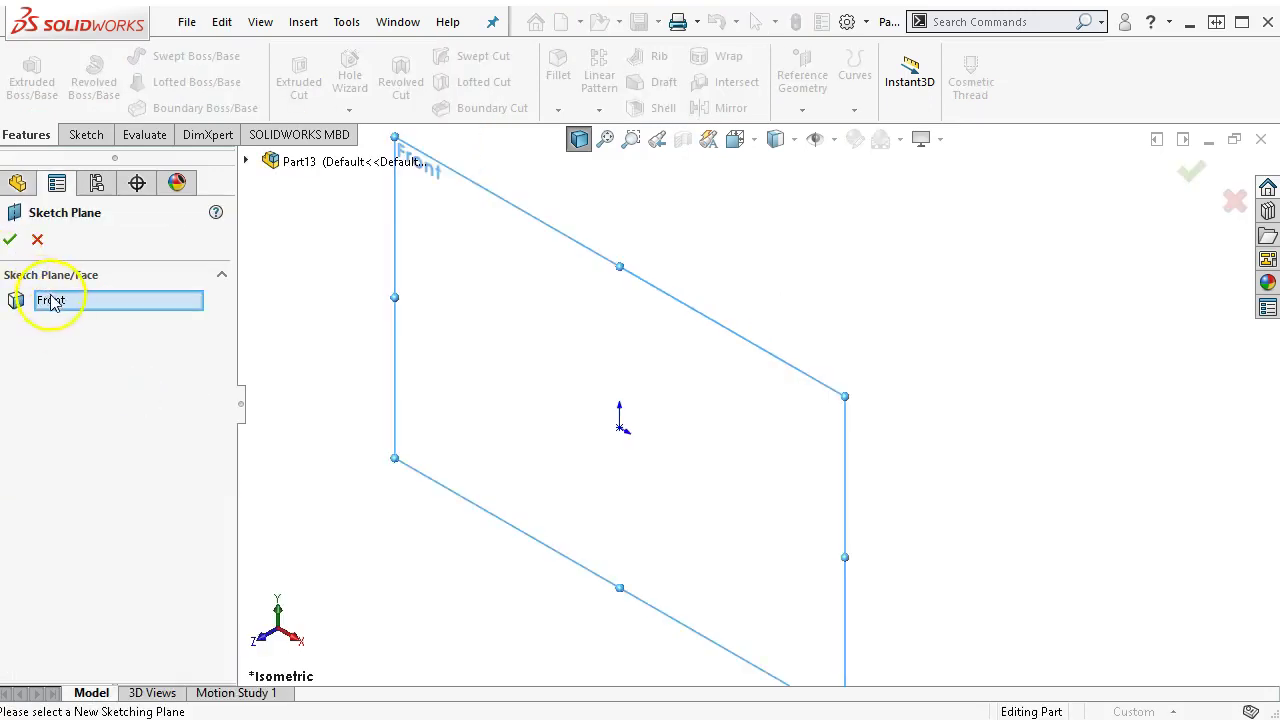
click(246, 161)
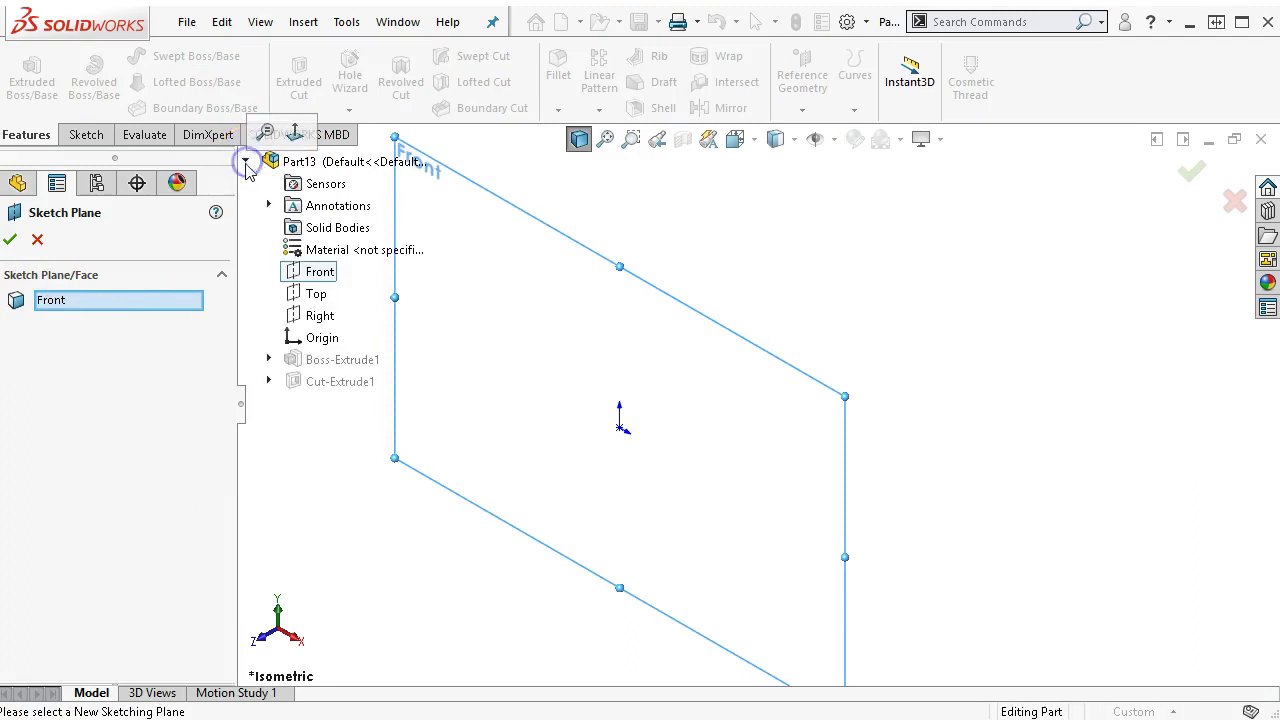
click(314, 317)
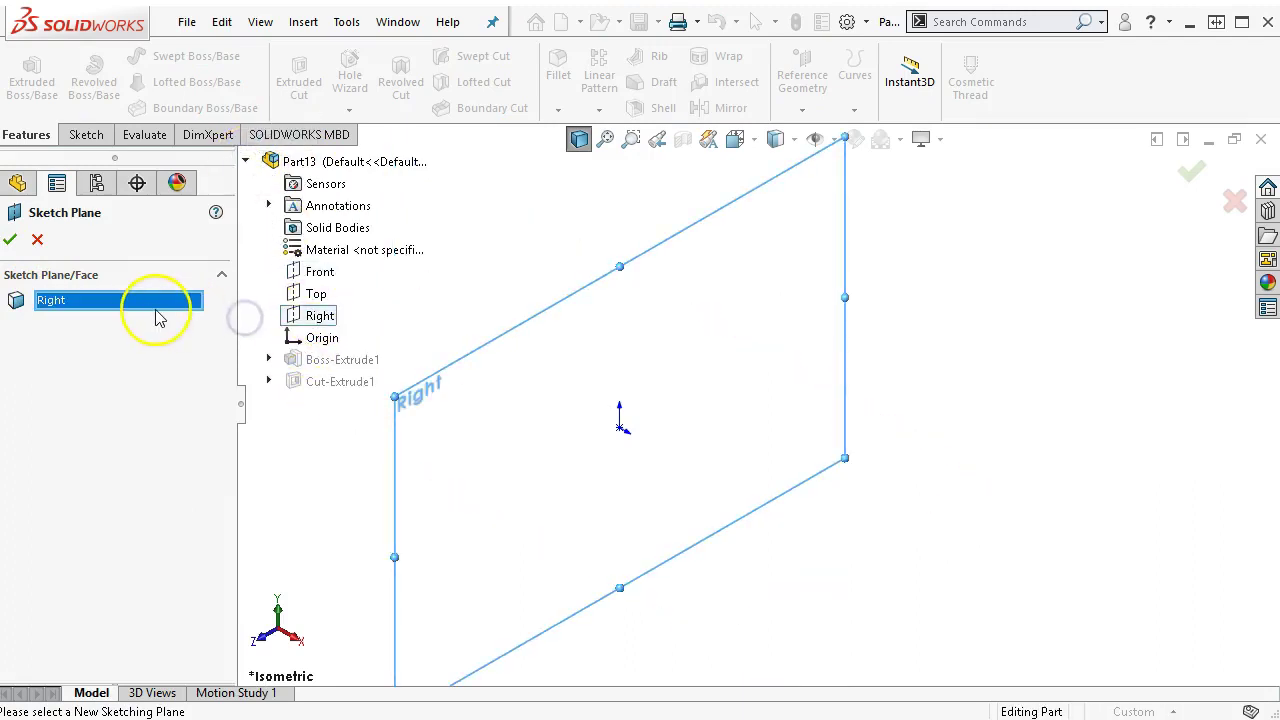
click(11, 241)
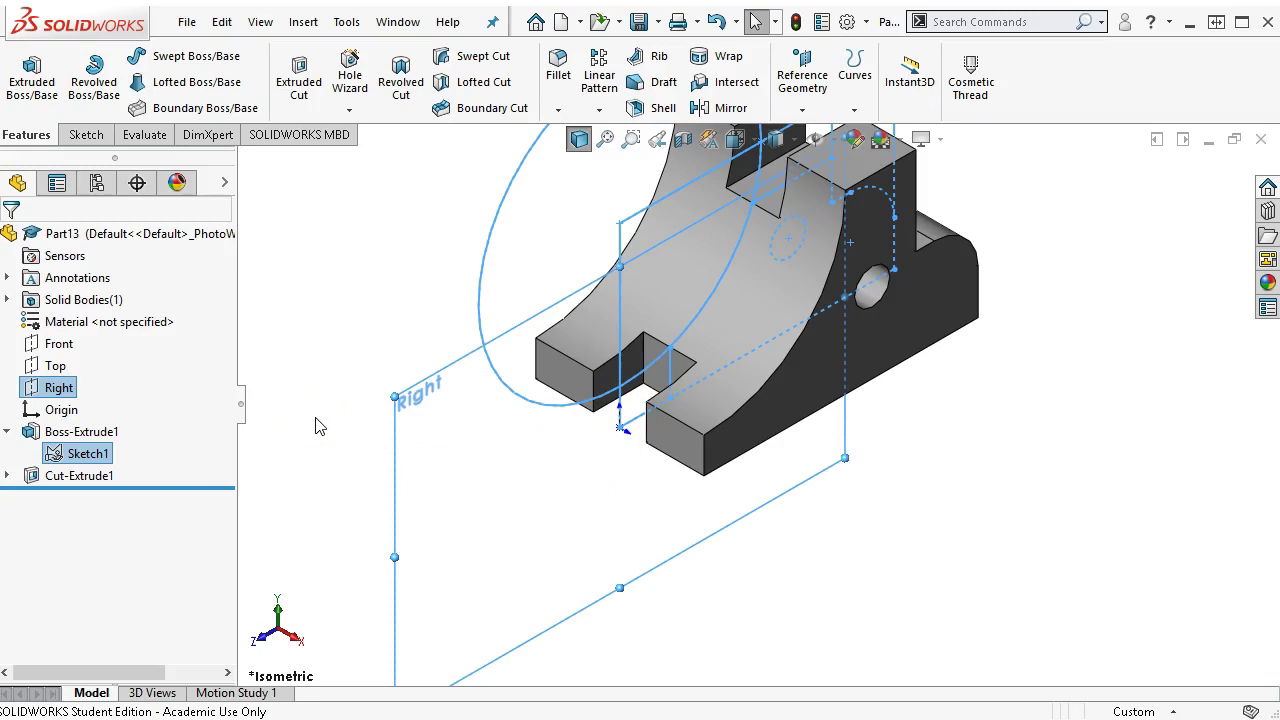
click(954, 495)
key(ctrl+Down)
key(ctrl+Down)
key(ctrl+Down)
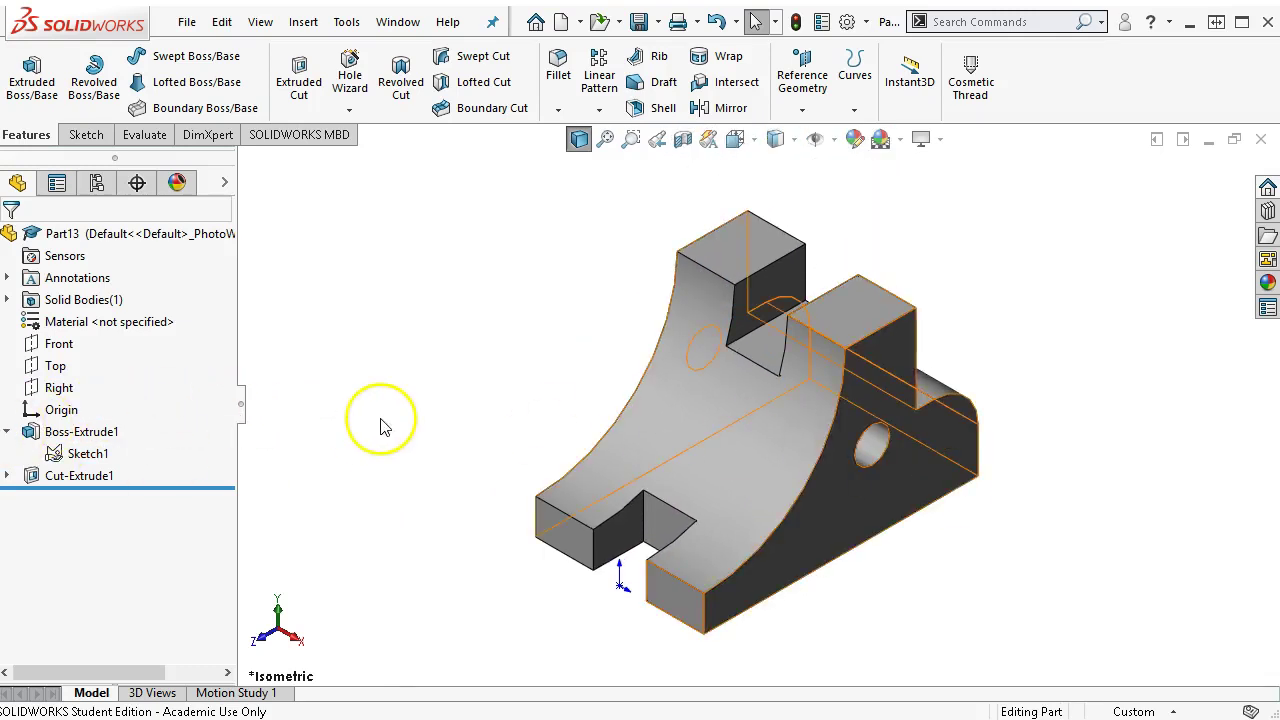
click(432, 342)
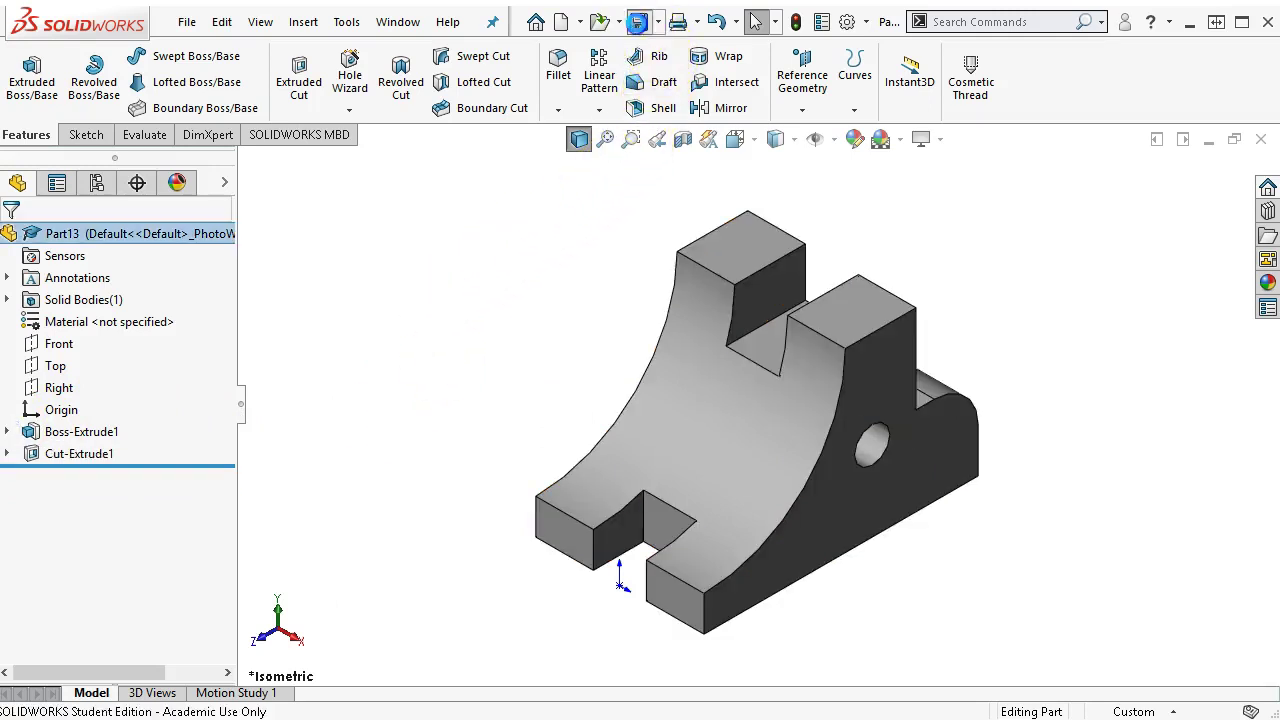
Step: Save the part in the Ch3-1 folder as P3-22 jl SW2017.SLDPRT
click(638, 21)
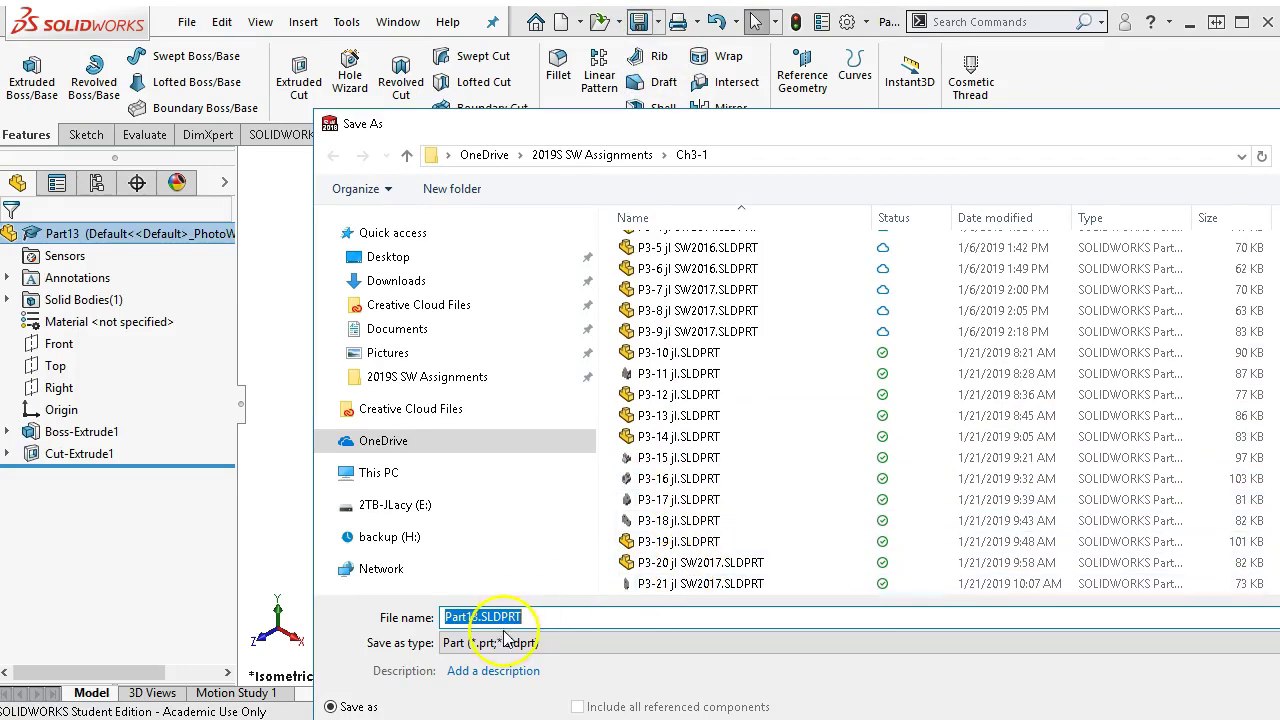
click(655, 584)
click(465, 616)
click(468, 616)
key(BackSpace)
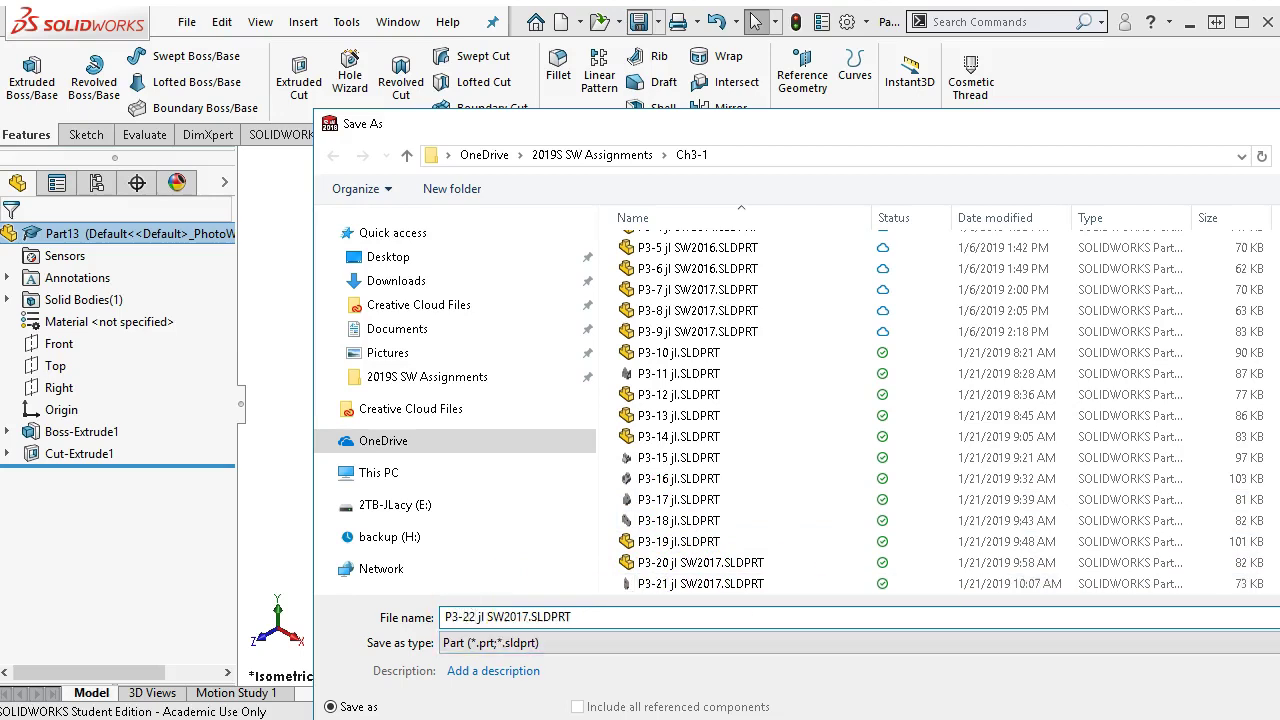
key(Return)
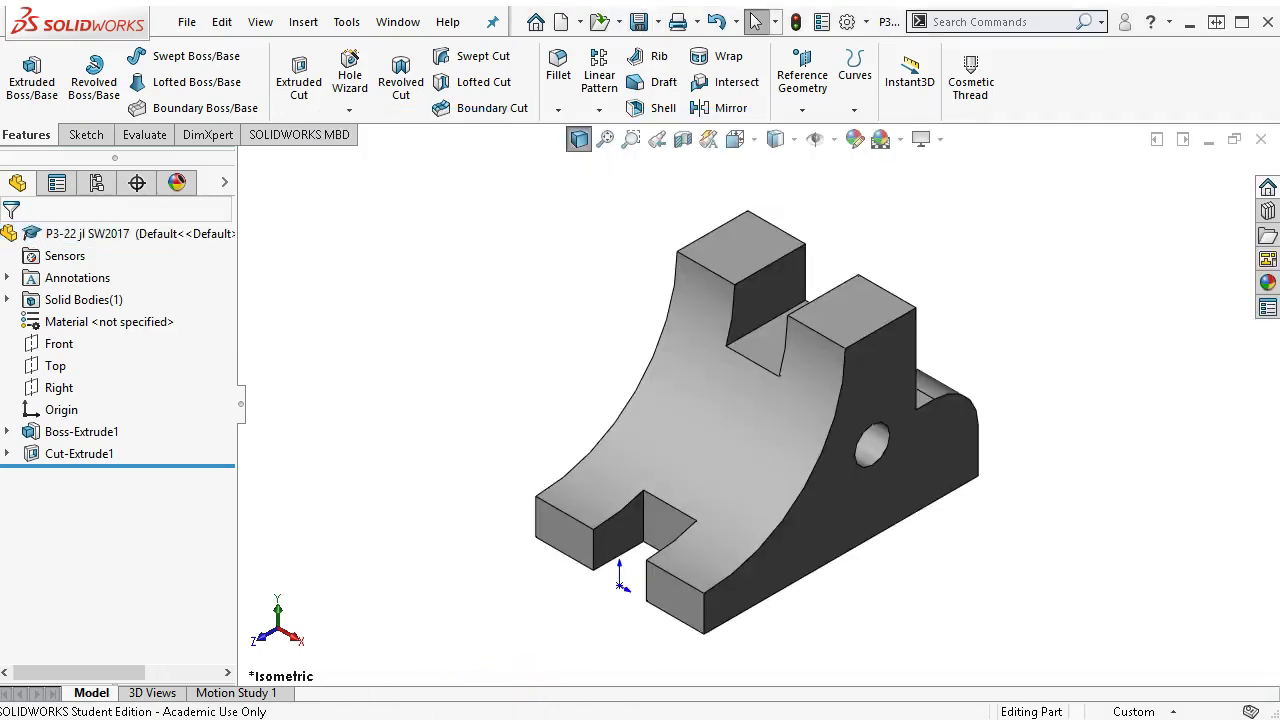